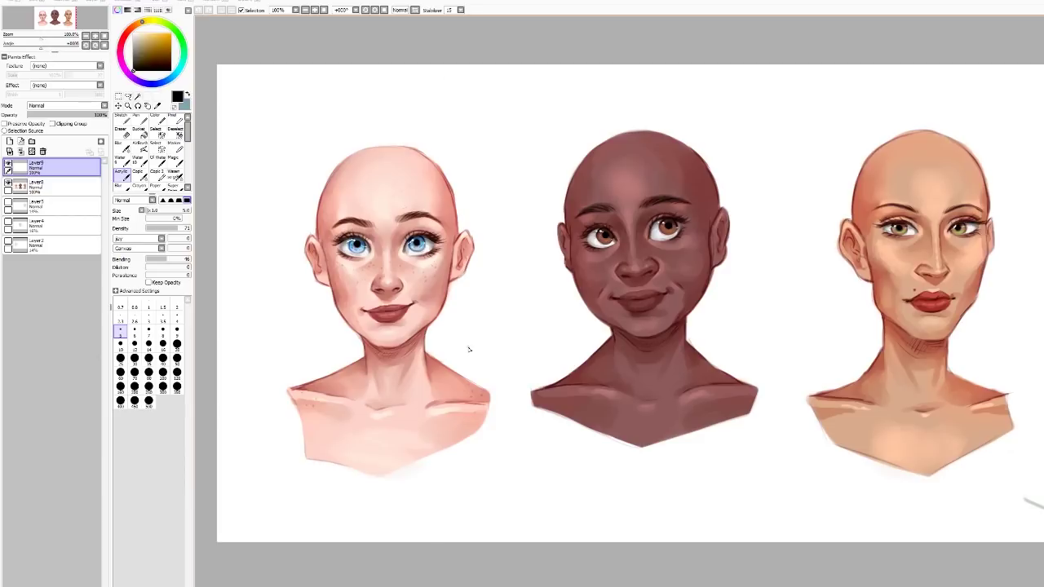
Add a new layer above the portraits layer and reduce the portraits layer's opacity so the faces look faded
click(8, 164)
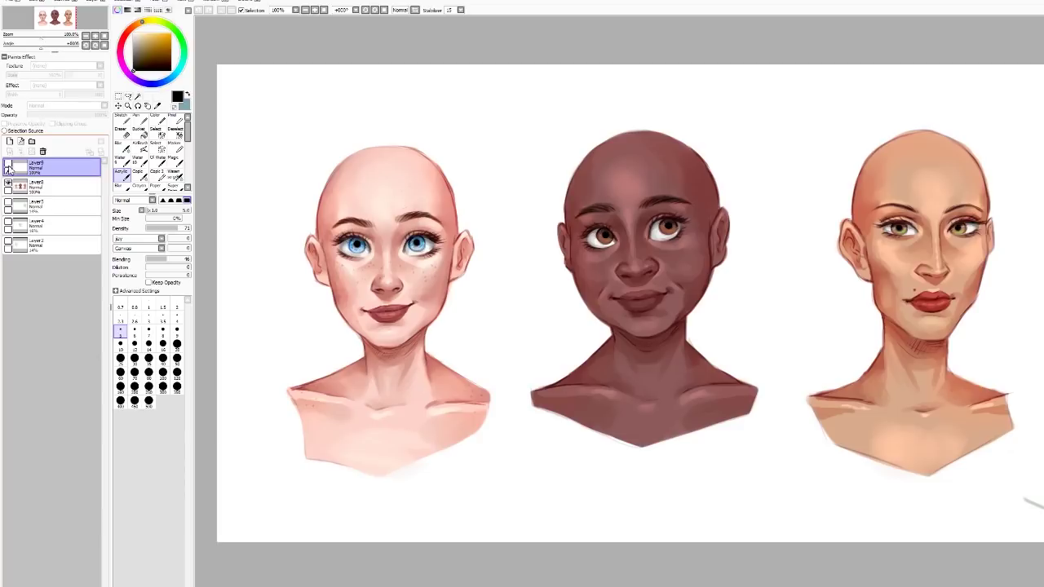
click(8, 164)
click(35, 188)
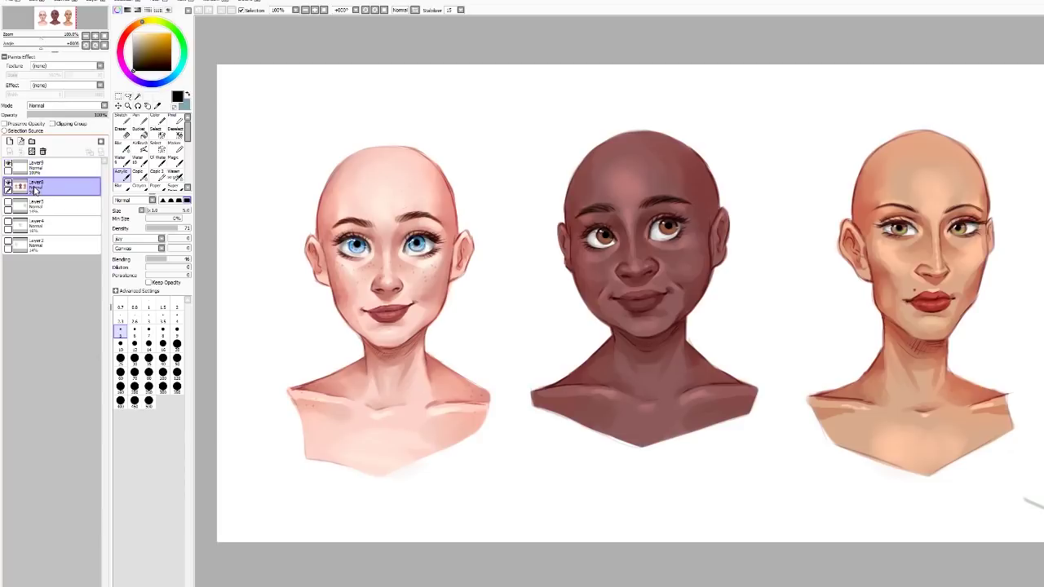
click(20, 141)
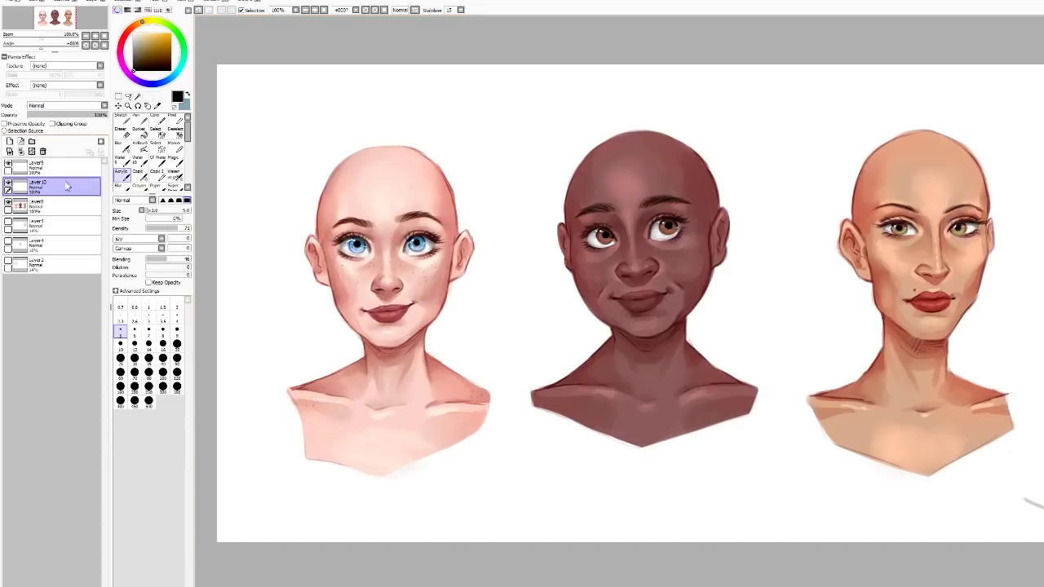
click(49, 205)
mouse_move(96, 117)
mouse_down()
mouse_move(74, 118)
mouse_move(85, 119)
mouse_up()
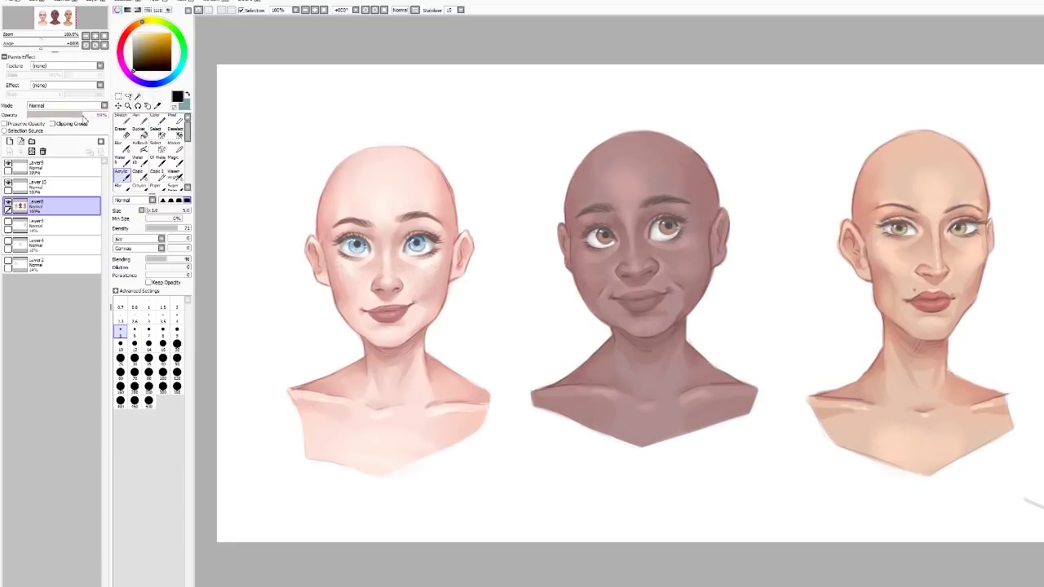
Select the new empty layer and set the Acrylic brush to zero blending with a much lower density
click(49, 186)
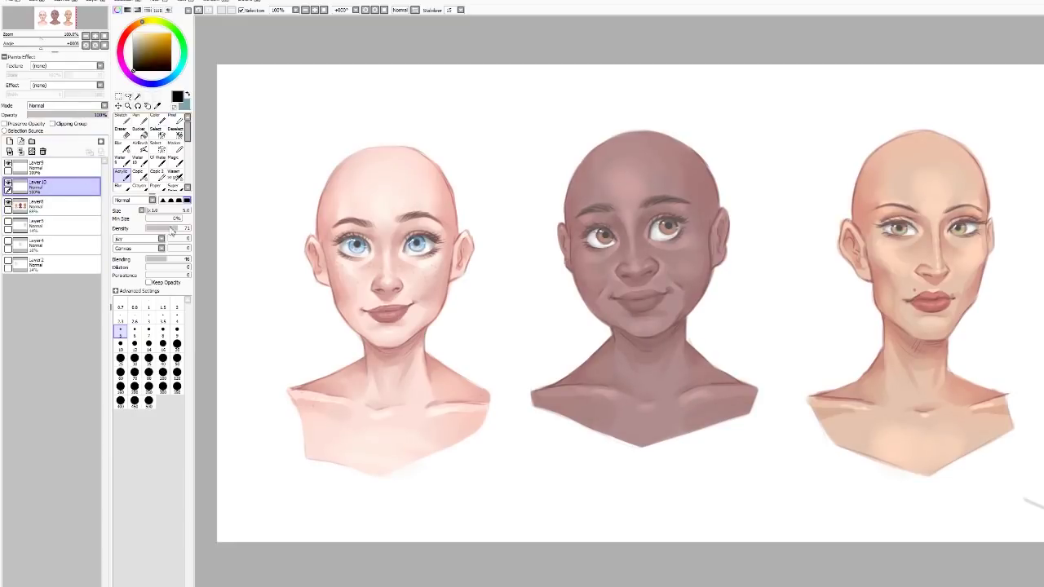
drag(173, 261, 158, 266)
mouse_move(181, 230)
mouse_down()
mouse_move(161, 229)
mouse_move(146, 260)
mouse_up()
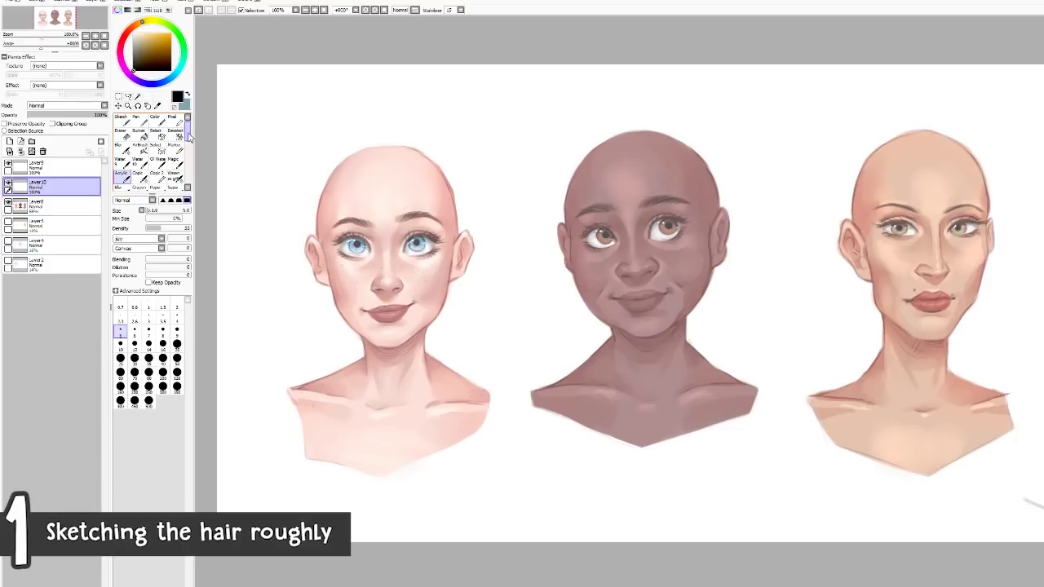
scroll(188, 140, down, 2)
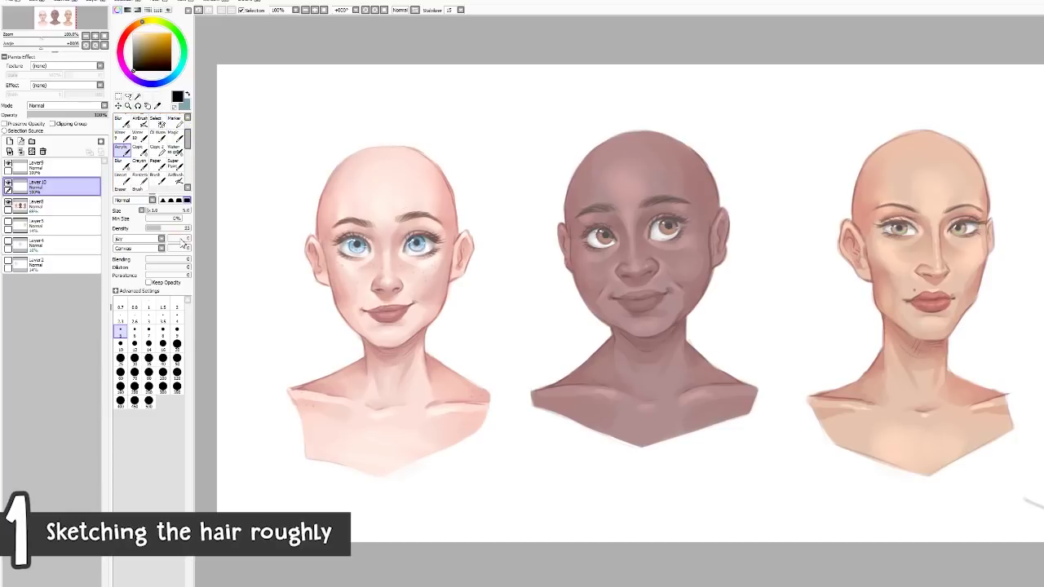
Set the brush size to 4.4 and choose a dark brown sketching colour
mouse_move(281, 131)
mouse_down()
mouse_move(297, 150)
mouse_move(350, 99)
mouse_up()
key(ctrl+z)
drag(172, 211, 165, 211)
click(138, 28)
click(145, 59)
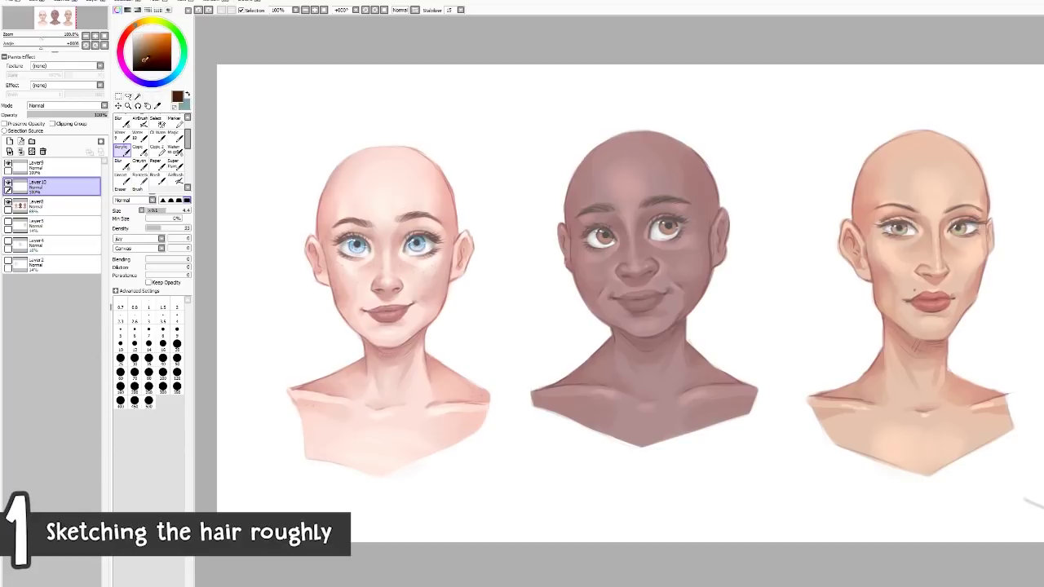
click(144, 58)
Sketch the first portrait's parting and the long strand sweeping past the eye to the chest, lowering the brush density to 16
drag(362, 165, 363, 155)
drag(365, 152, 446, 222)
drag(393, 179, 451, 255)
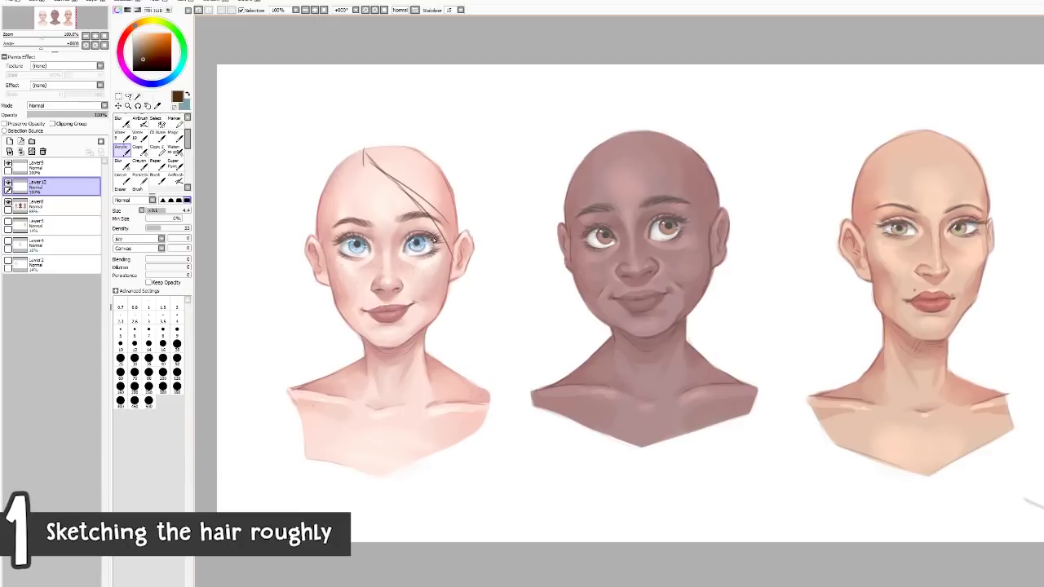
drag(438, 228, 448, 336)
drag(159, 235, 153, 235)
mouse_move(448, 340)
mouse_down()
mouse_move(438, 438)
mouse_move(448, 473)
mouse_move(442, 422)
mouse_move(467, 486)
mouse_move(446, 424)
mouse_up()
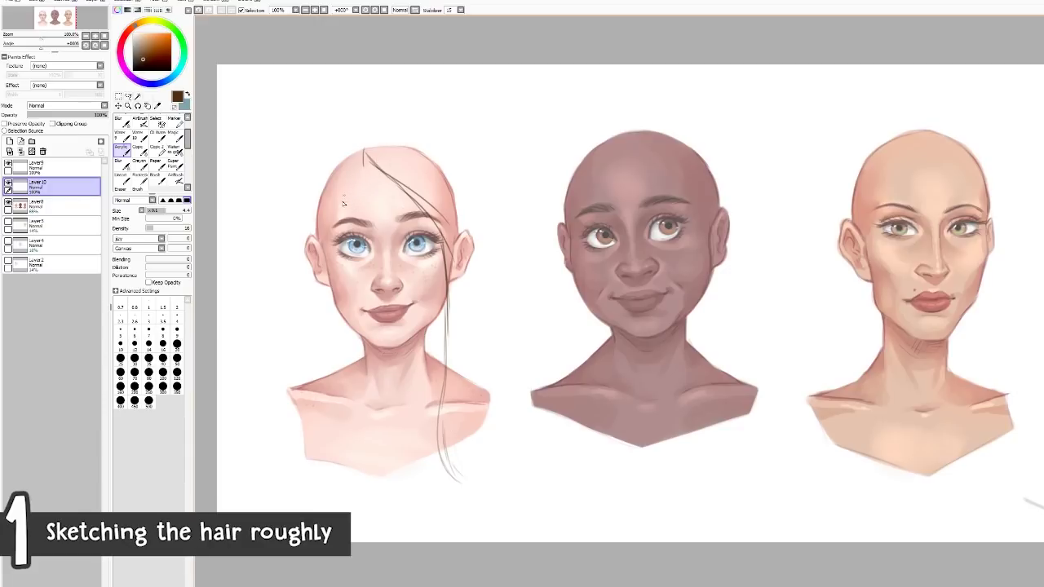
drag(364, 151, 355, 213)
mouse_move(363, 171)
mouse_down()
mouse_move(343, 219)
mouse_move(377, 235)
mouse_up()
key(ctrl+z)
key(ctrl+z)
key(ctrl+z)
key(ctrl+z)
key(ctrl+z)
key(ctrl+z)
Sketch straight outer strands beside the first portrait's ear and long inner strands from the parting down the opposite side of the face
drag(441, 224, 455, 257)
drag(454, 273, 461, 474)
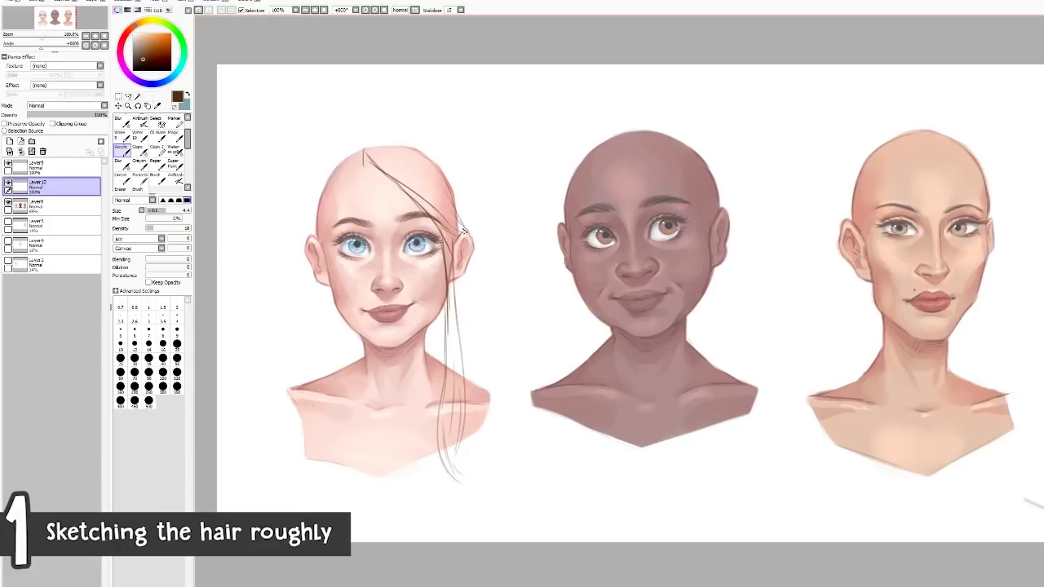
drag(465, 232, 453, 170)
drag(353, 168, 348, 326)
mouse_move(354, 163)
mouse_down()
mouse_move(343, 257)
mouse_move(378, 433)
mouse_move(372, 474)
mouse_up()
drag(351, 164, 341, 469)
Outline the first portrait's hair from the crown around the head and down to the shoulder
mouse_move(357, 145)
mouse_down()
mouse_move(325, 166)
mouse_move(303, 250)
mouse_up()
mouse_move(334, 157)
mouse_down()
mouse_move(317, 186)
mouse_move(305, 301)
mouse_up()
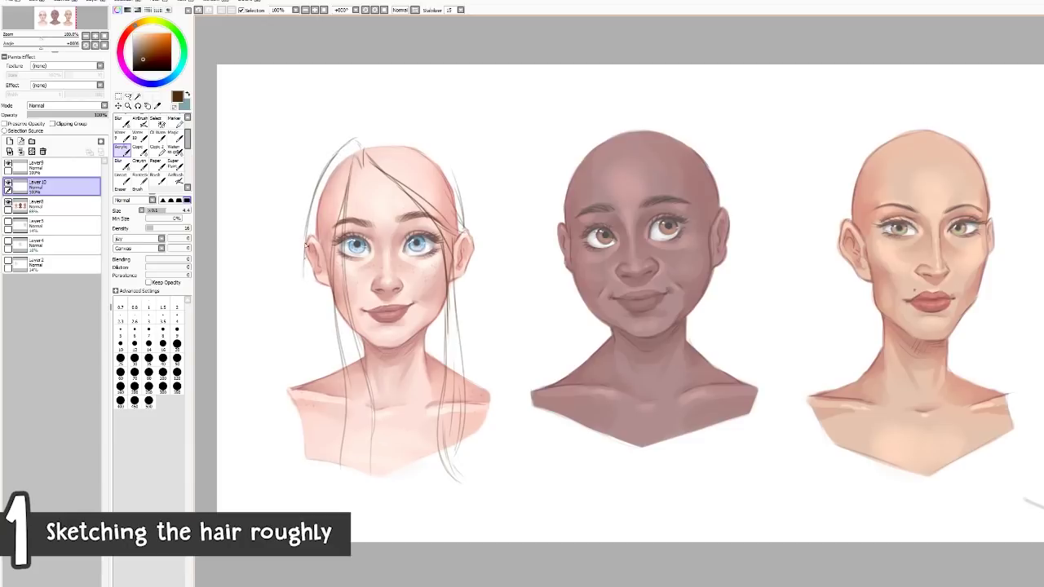
drag(307, 239, 312, 348)
key(ctrl+z)
mouse_move(336, 159)
mouse_down()
mouse_move(304, 247)
mouse_move(302, 237)
mouse_move(310, 383)
mouse_up()
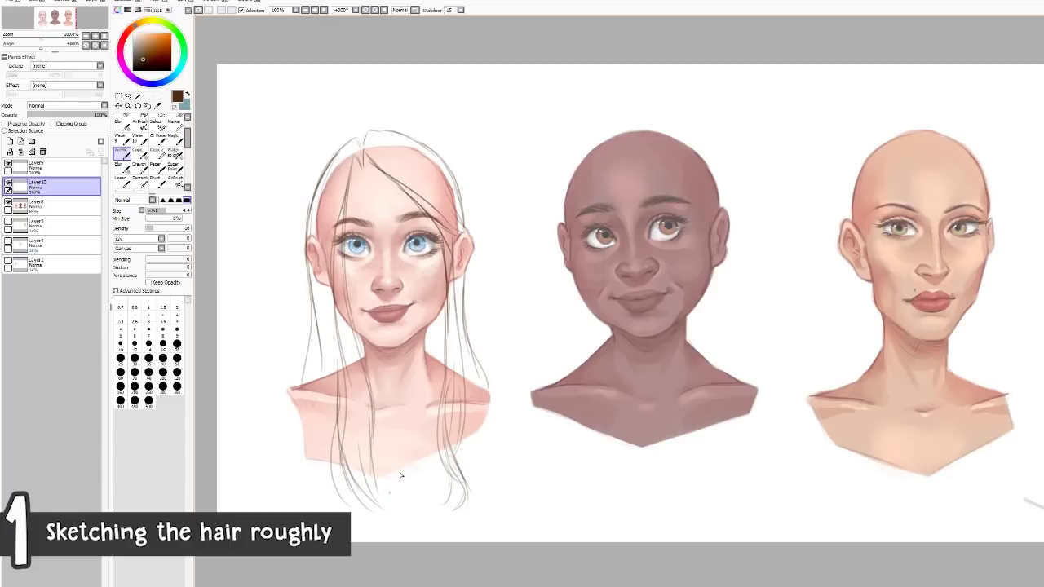
Add a new layer and sketch the middle portrait's wavy hairline and rounded hair outline in near-black
click(9, 141)
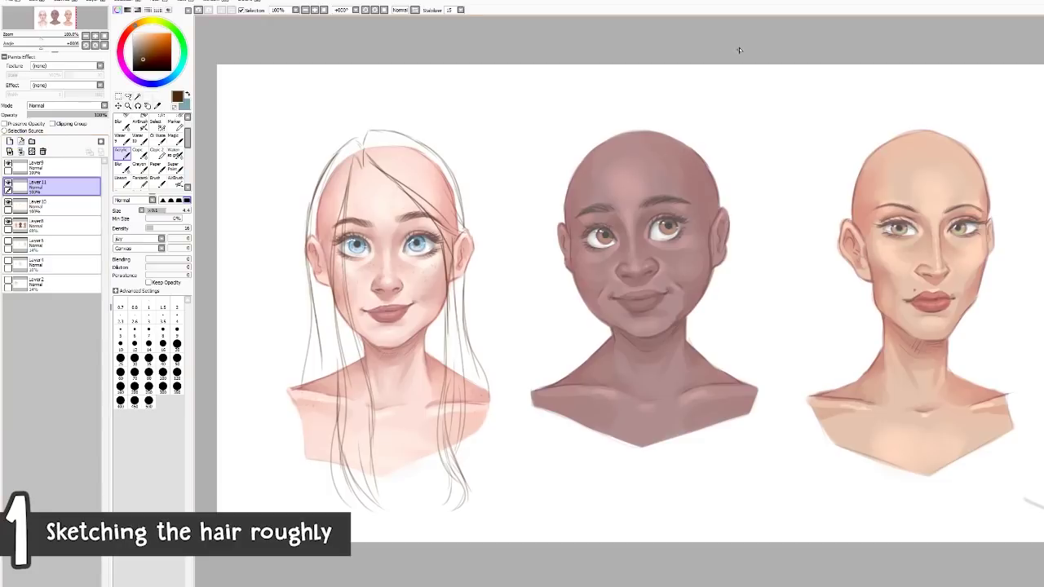
click(134, 66)
drag(593, 170, 673, 169)
drag(679, 181, 713, 215)
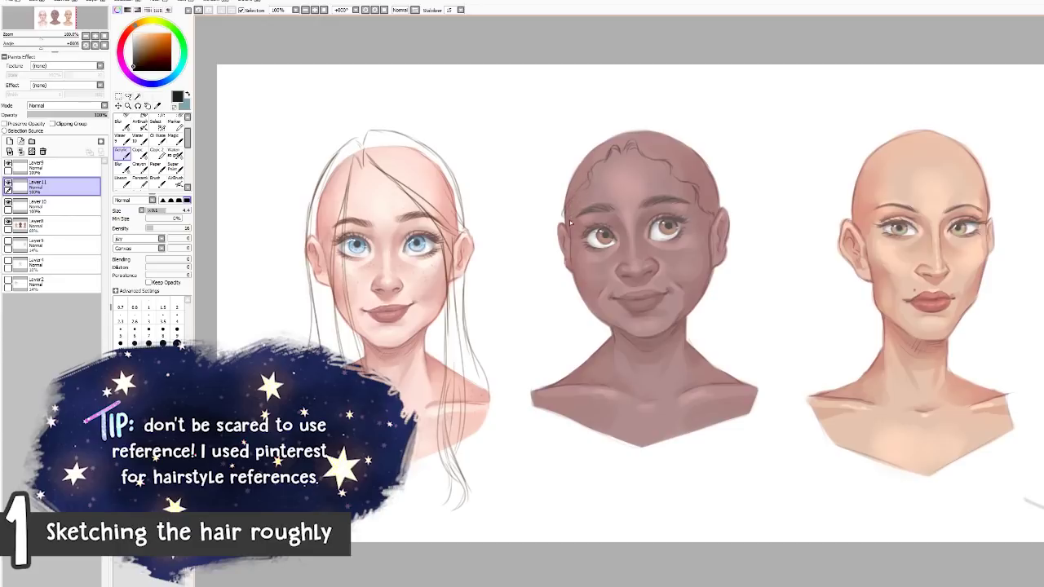
drag(563, 215, 624, 123)
mouse_move(626, 150)
mouse_down()
mouse_move(652, 123)
mouse_move(667, 124)
mouse_move(686, 142)
mouse_move(660, 160)
mouse_move(692, 196)
mouse_up()
drag(564, 204, 631, 127)
drag(672, 129, 722, 200)
Sketch curly hair puffs on both sides of the middle portrait's head, with loose ringlets below the ears
mouse_move(711, 142)
mouse_down()
mouse_move(723, 178)
mouse_move(702, 132)
mouse_move(690, 141)
mouse_move(716, 141)
mouse_move(712, 128)
mouse_move(731, 147)
mouse_move(729, 134)
mouse_move(740, 160)
mouse_move(747, 151)
mouse_move(735, 145)
mouse_move(715, 185)
mouse_move(725, 199)
mouse_move(740, 193)
mouse_move(732, 187)
mouse_move(741, 214)
mouse_move(726, 217)
mouse_move(745, 202)
mouse_move(730, 227)
mouse_move(752, 216)
mouse_move(752, 182)
mouse_move(742, 190)
mouse_move(751, 163)
mouse_move(734, 168)
mouse_move(749, 151)
mouse_move(724, 155)
mouse_move(731, 163)
mouse_move(716, 156)
mouse_move(757, 177)
mouse_move(760, 193)
mouse_move(748, 199)
mouse_move(760, 194)
mouse_move(758, 153)
mouse_move(759, 205)
mouse_up()
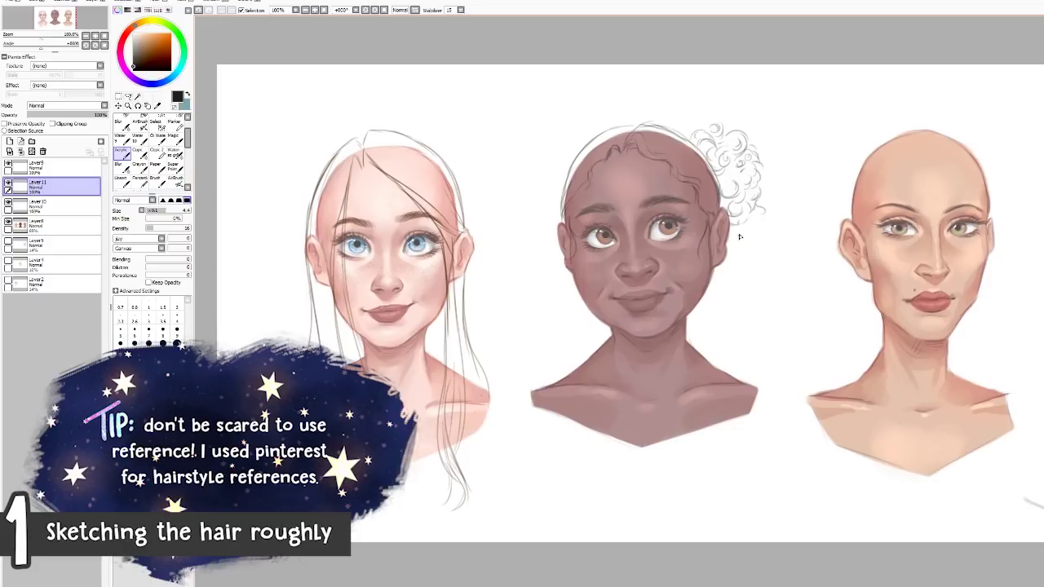
drag(737, 222, 749, 234)
drag(753, 146, 760, 128)
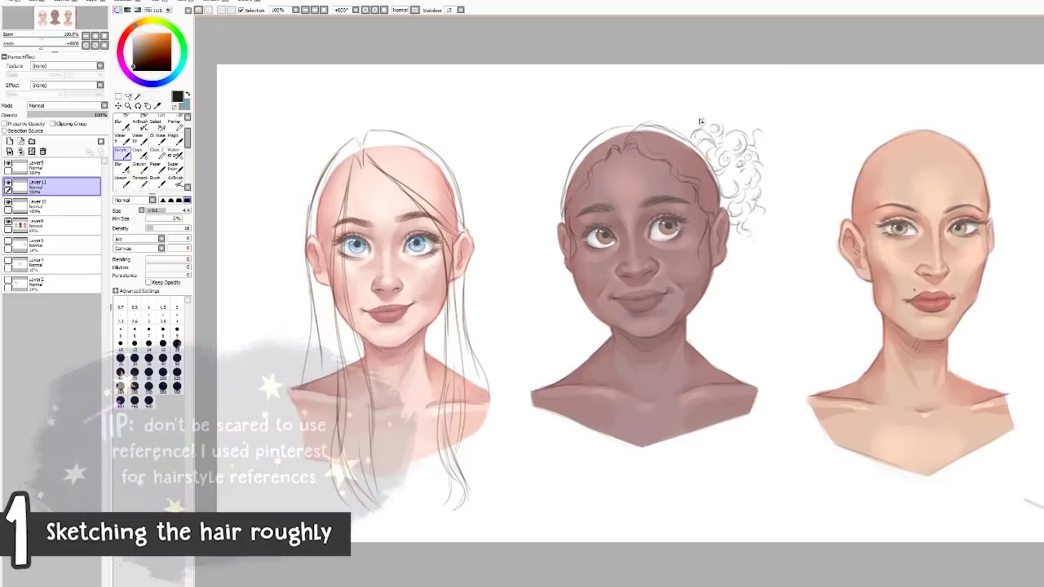
mouse_move(696, 128)
mouse_down()
mouse_move(739, 127)
mouse_move(731, 134)
mouse_move(738, 122)
mouse_up()
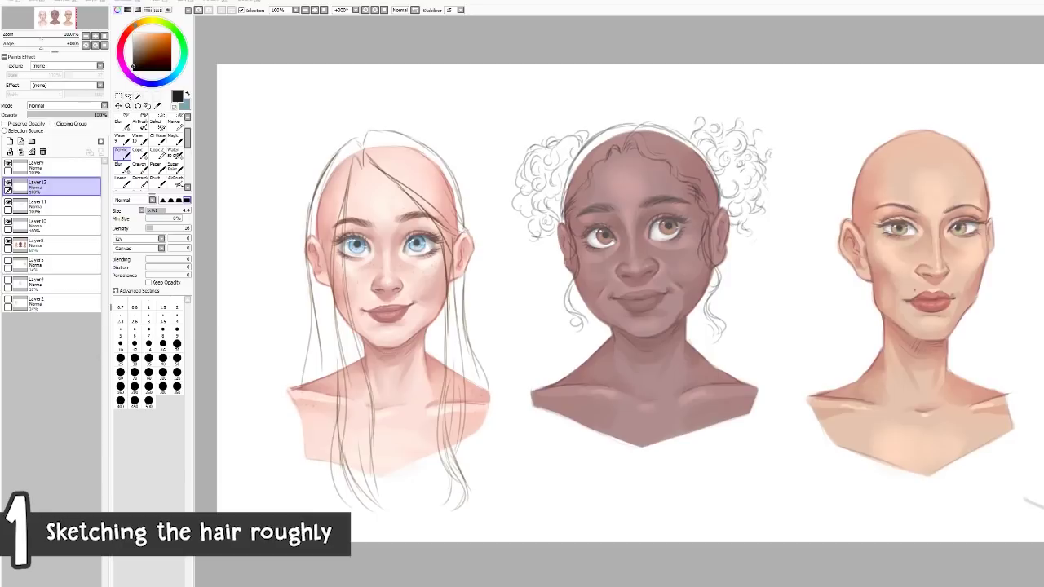
On another new layer, sketch the third portrait's swept-back hair and wavy locks down to the near shoulder in dark reddish brown
mouse_move(888, 137)
mouse_down()
mouse_move(824, 298)
mouse_move(836, 332)
mouse_up()
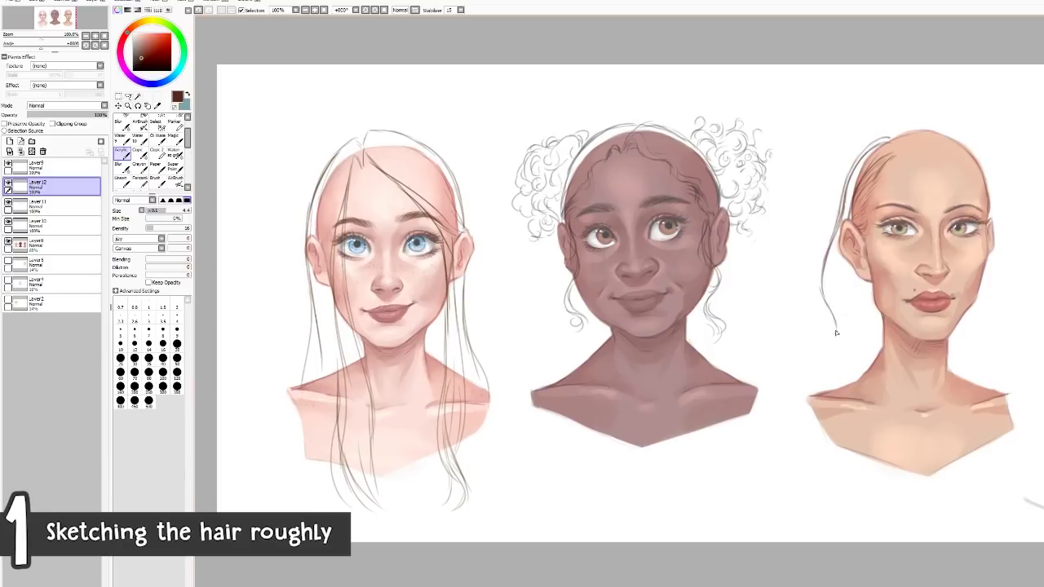
drag(843, 271, 848, 327)
drag(849, 275, 845, 330)
mouse_move(858, 301)
mouse_down()
mouse_move(850, 290)
mouse_move(833, 334)
mouse_move(848, 317)
mouse_move(825, 332)
mouse_move(808, 359)
mouse_up()
mouse_move(852, 320)
mouse_down()
mouse_move(812, 377)
mouse_move(809, 363)
mouse_move(808, 395)
mouse_up()
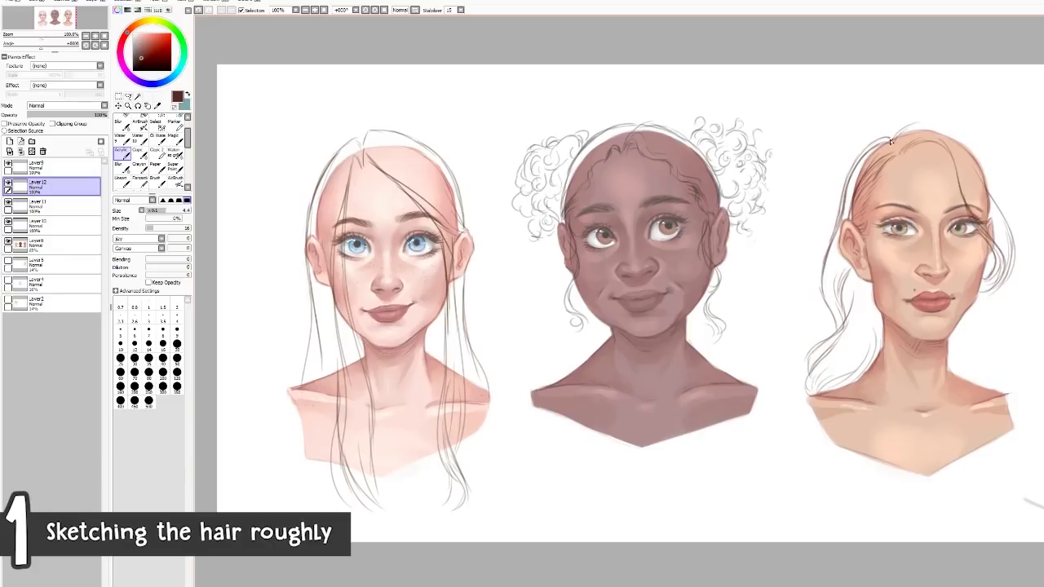
Sketch the third portrait's crown outline and the long wavy locks falling over the far shoulder and chest
mouse_move(891, 141)
mouse_down()
mouse_move(984, 134)
mouse_move(987, 144)
mouse_move(953, 126)
mouse_move(999, 177)
mouse_move(980, 146)
mouse_move(1003, 213)
mouse_up()
drag(982, 289, 978, 336)
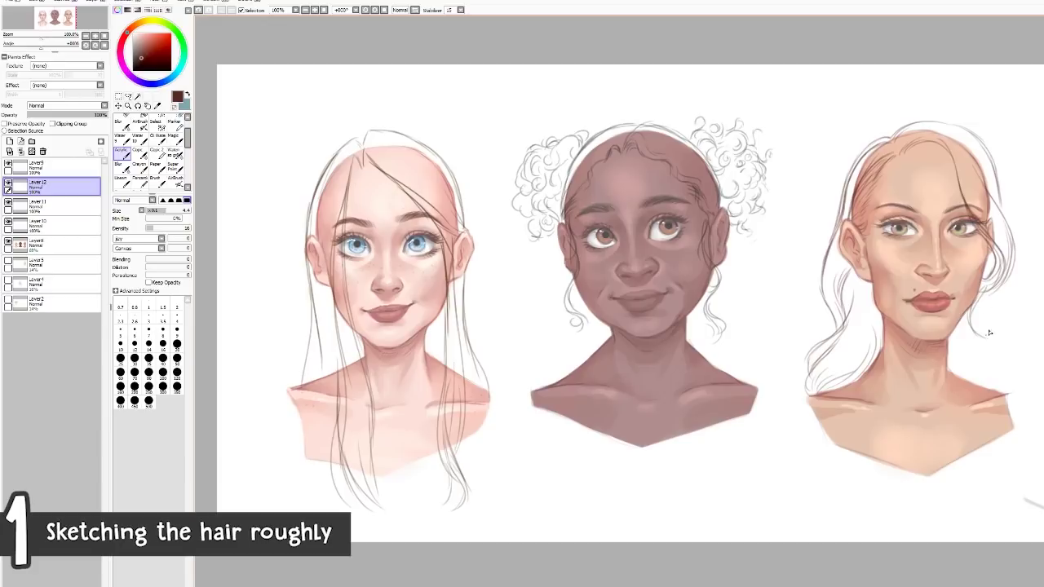
drag(992, 287, 1024, 357)
mouse_move(977, 306)
mouse_down()
mouse_move(989, 385)
mouse_move(965, 424)
mouse_up()
drag(961, 408, 989, 473)
drag(1008, 275, 1025, 429)
drag(1030, 427, 985, 493)
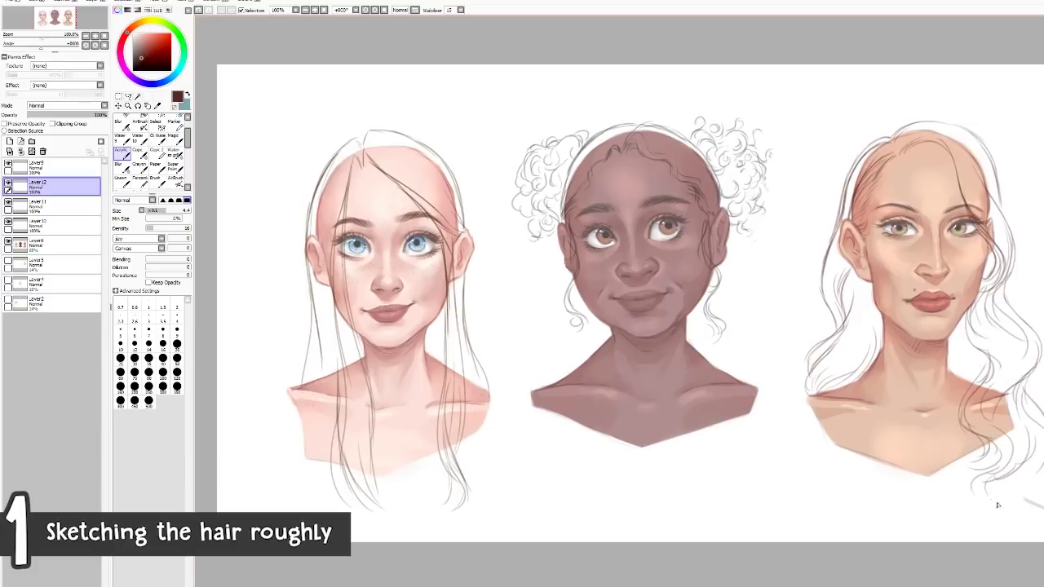
drag(959, 325, 955, 355)
mouse_move(946, 421)
mouse_down()
mouse_move(938, 444)
mouse_move(966, 501)
mouse_up()
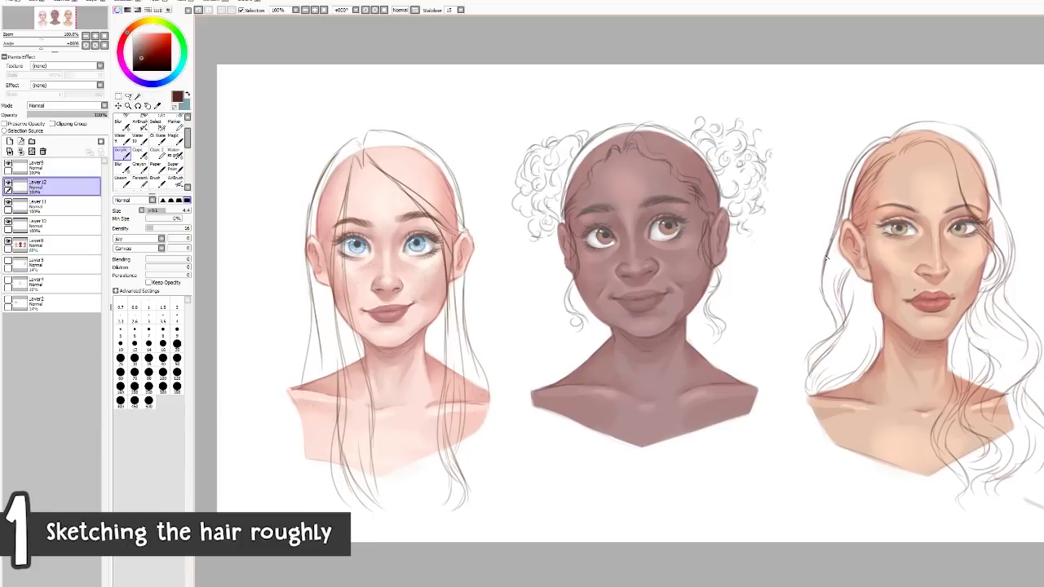
Add volume to the third portrait's hair with wider outer contours around the crown and both sides of the waves
mouse_move(839, 221)
mouse_down()
mouse_move(815, 275)
mouse_move(815, 302)
mouse_move(834, 314)
mouse_move(785, 372)
mouse_move(783, 390)
mouse_move(800, 353)
mouse_move(828, 340)
mouse_move(810, 402)
mouse_up()
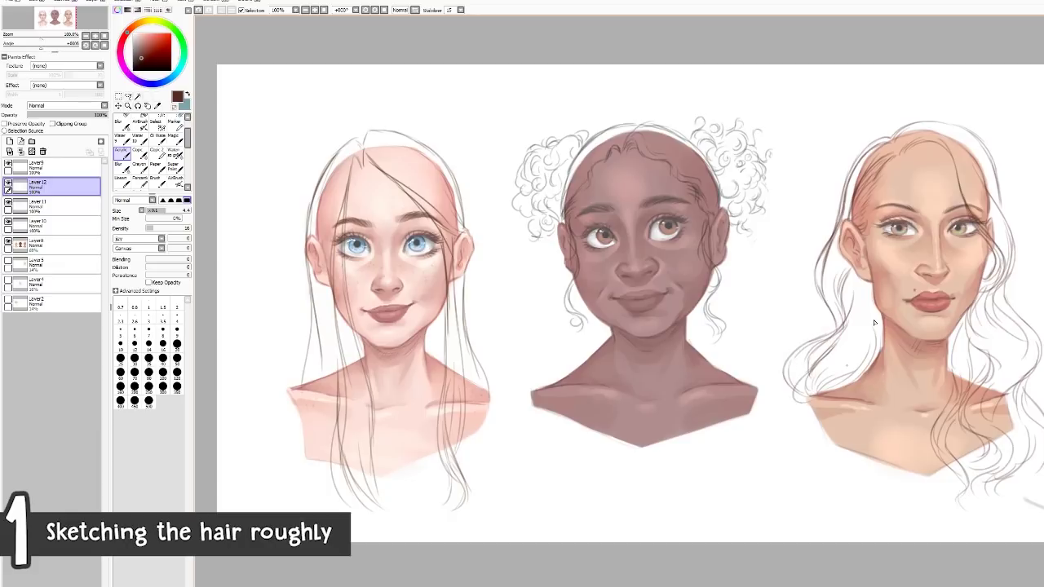
drag(973, 134, 1030, 302)
mouse_move(896, 129)
mouse_down()
mouse_move(938, 114)
mouse_move(997, 151)
mouse_move(1002, 190)
mouse_move(1000, 175)
mouse_move(1022, 219)
mouse_move(868, 139)
mouse_move(819, 241)
mouse_up()
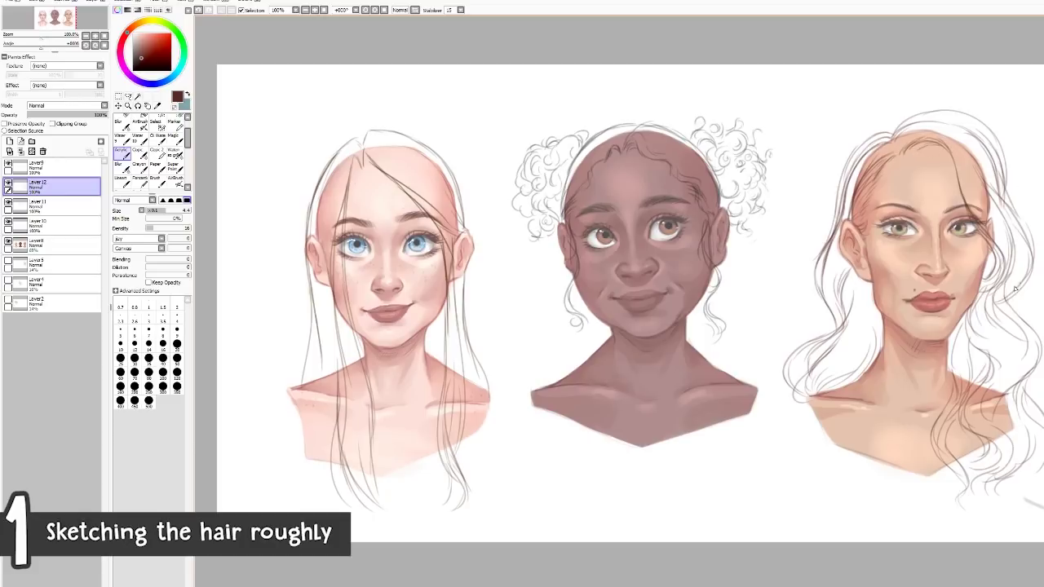
drag(1009, 298, 1043, 342)
mouse_move(1043, 389)
mouse_down()
mouse_move(1011, 406)
mouse_move(1043, 427)
mouse_move(1010, 488)
mouse_up()
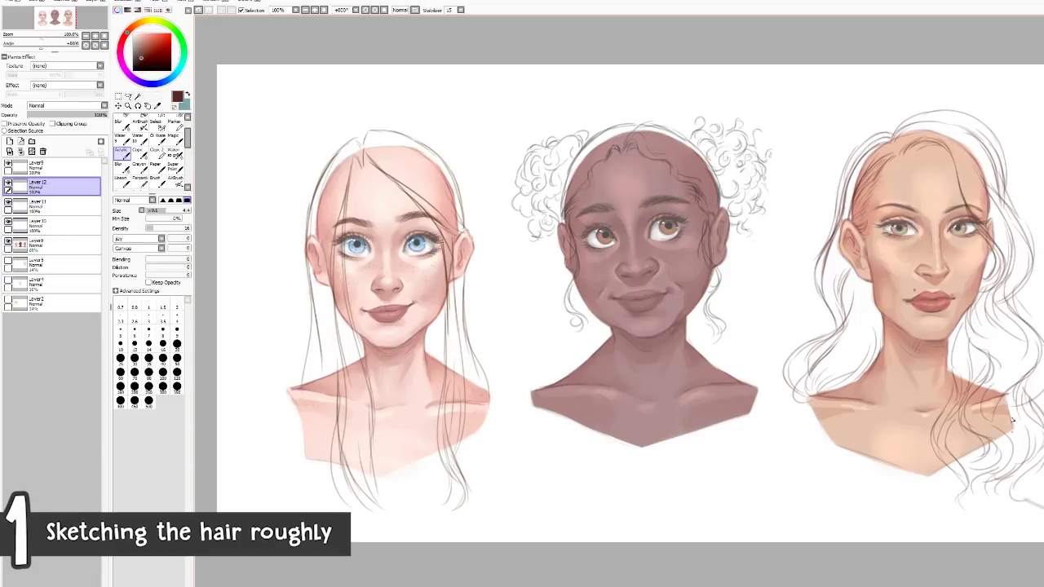
Set the first portrait's hair sketch layer, Layer10, to Multiply and add a new layer directly above the portraits layer
click(62, 245)
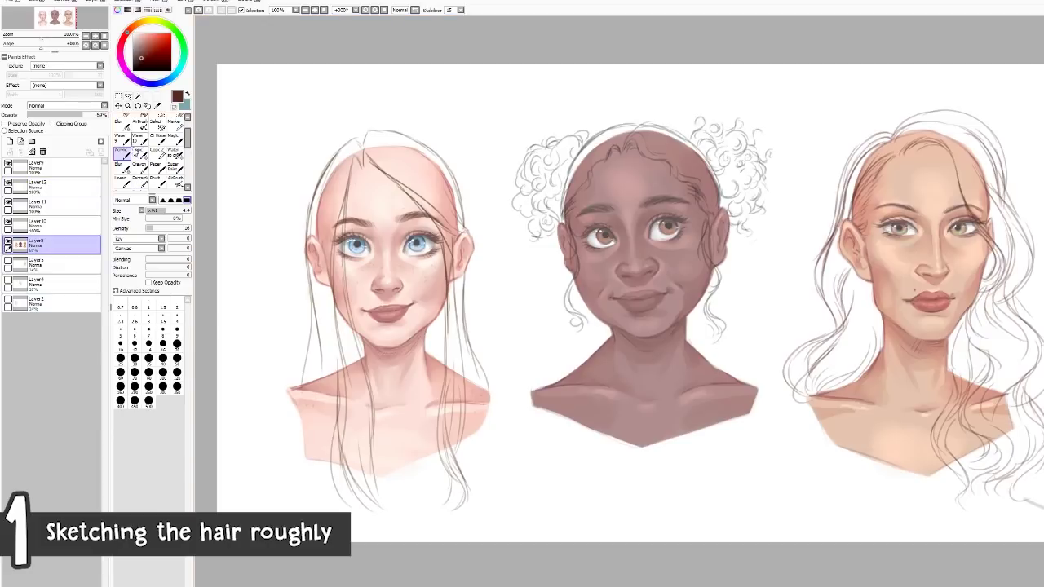
click(122, 116)
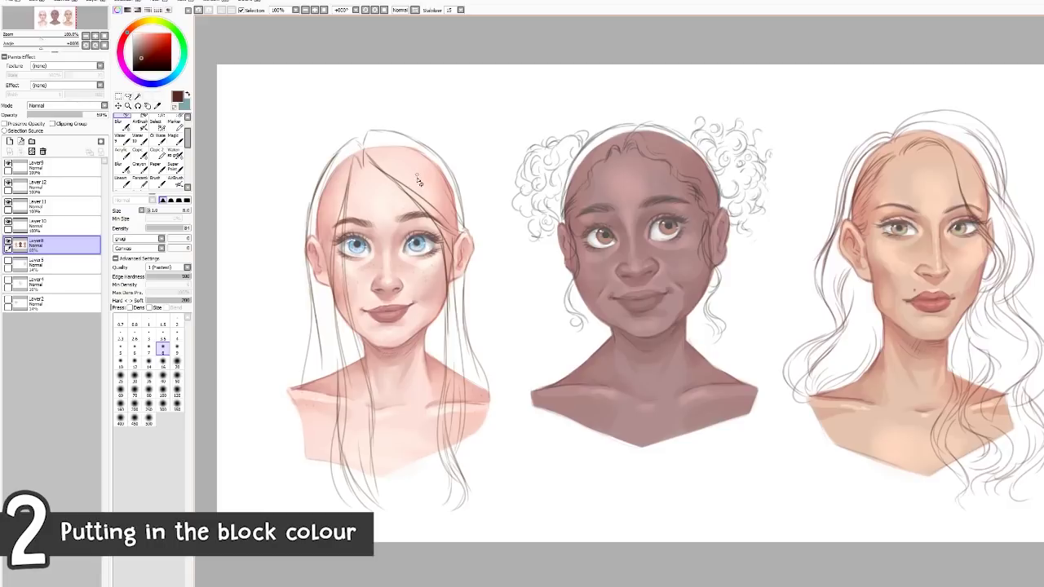
click(49, 225)
scroll(86, 107, down, 1)
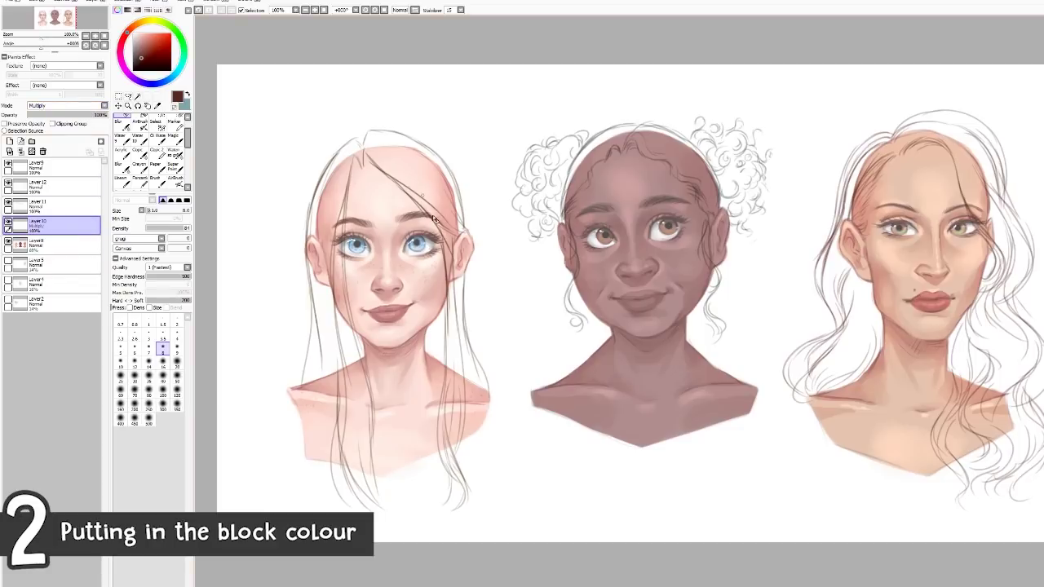
click(76, 242)
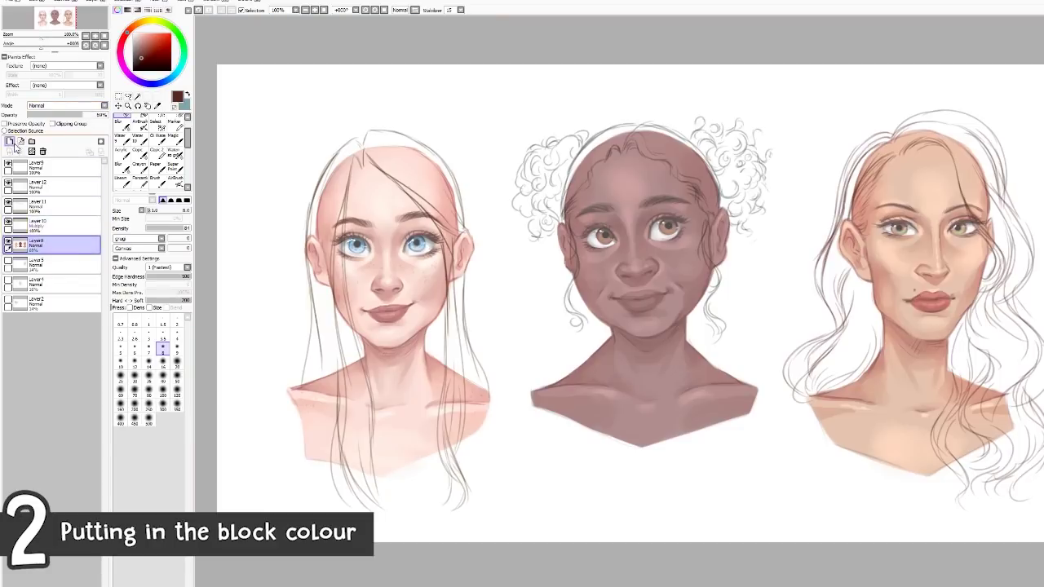
click(10, 142)
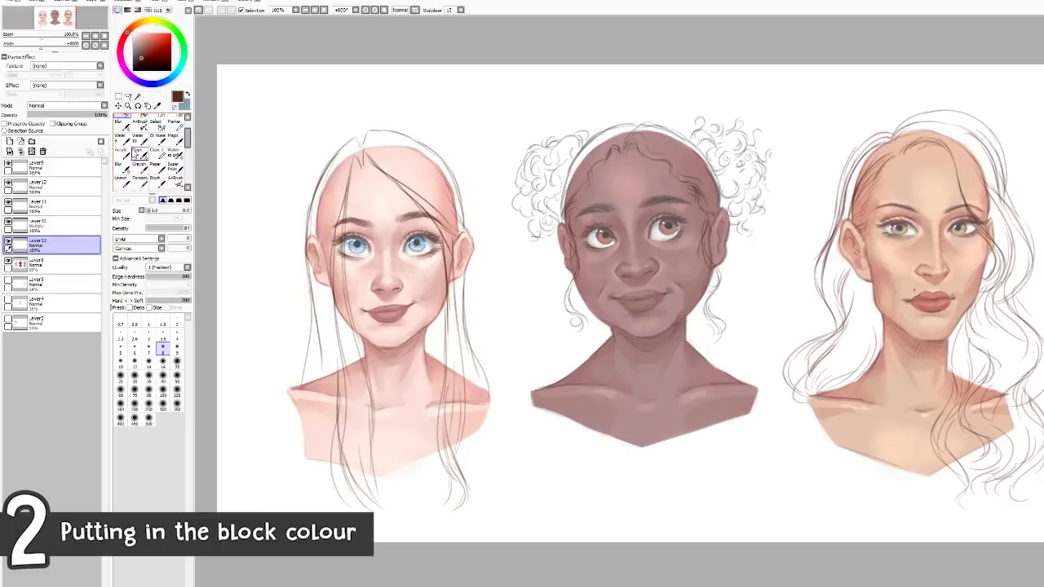
Switch to the Acrylic brush, raise its density and pick a light golden-orange colour for blocking in the hair
click(133, 155)
click(183, 229)
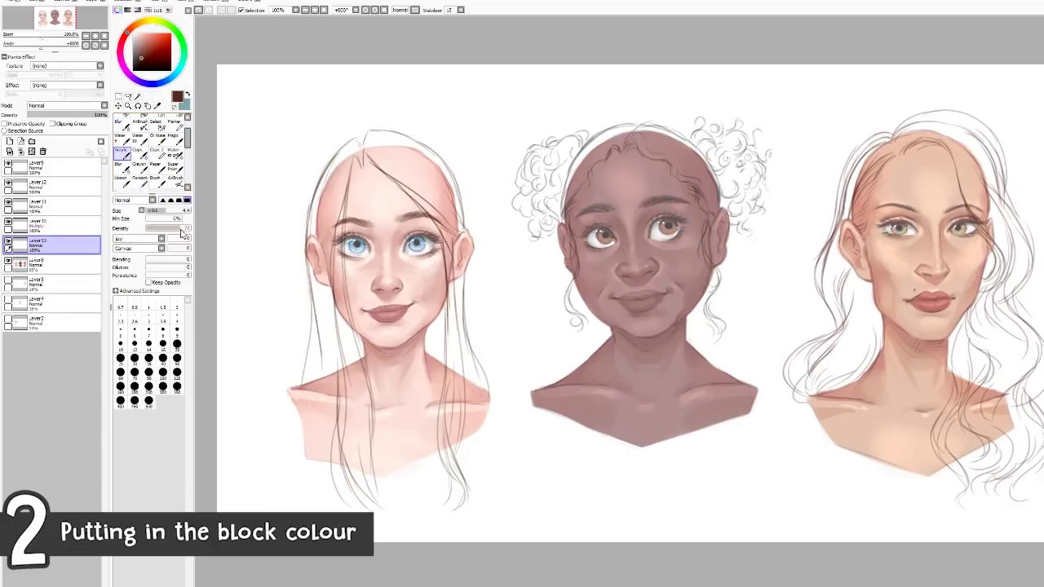
mouse_move(153, 21)
mouse_down()
mouse_move(138, 28)
mouse_move(145, 36)
mouse_up()
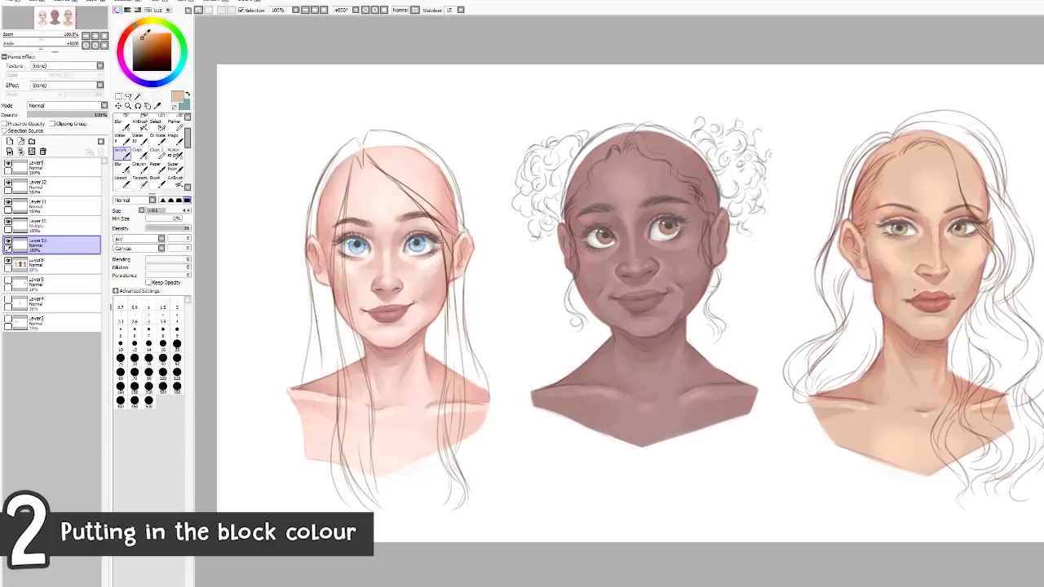
click(151, 21)
drag(158, 38, 156, 33)
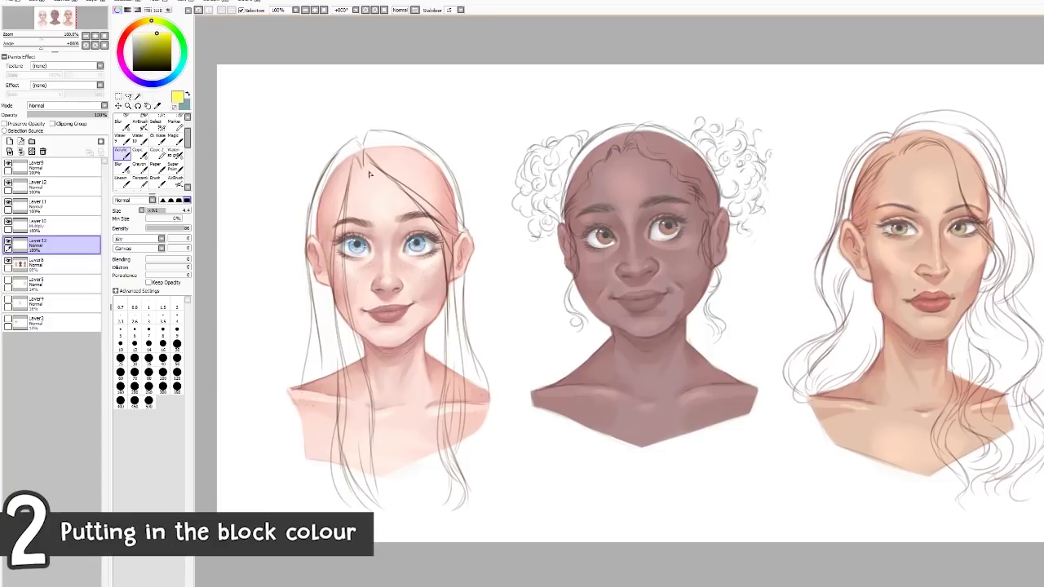
drag(341, 165, 333, 243)
key(ctrl+z)
drag(142, 24, 142, 25)
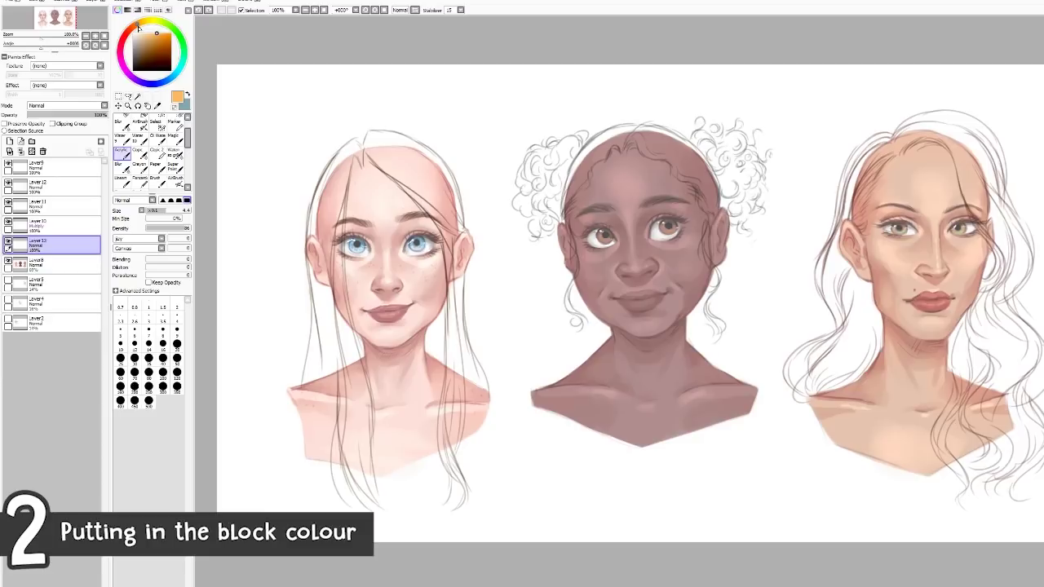
Refine the blocking colour to a muted sandy blonde, test it beside the first portrait's temple and enlarge the brush
drag(137, 28, 142, 38)
mouse_move(332, 223)
mouse_down()
mouse_move(338, 204)
mouse_move(336, 244)
mouse_up()
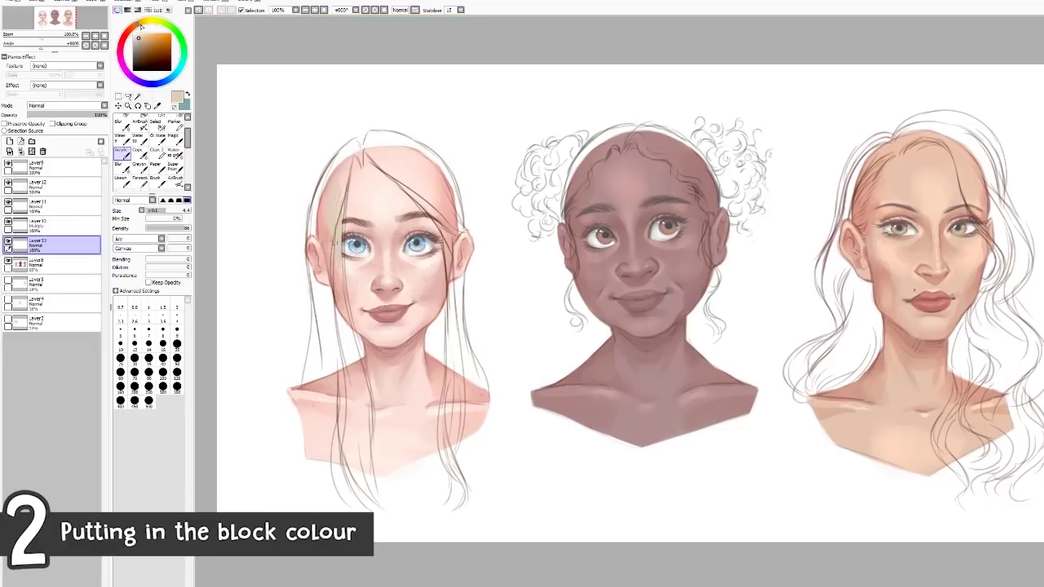
drag(141, 26, 144, 25)
click(144, 37)
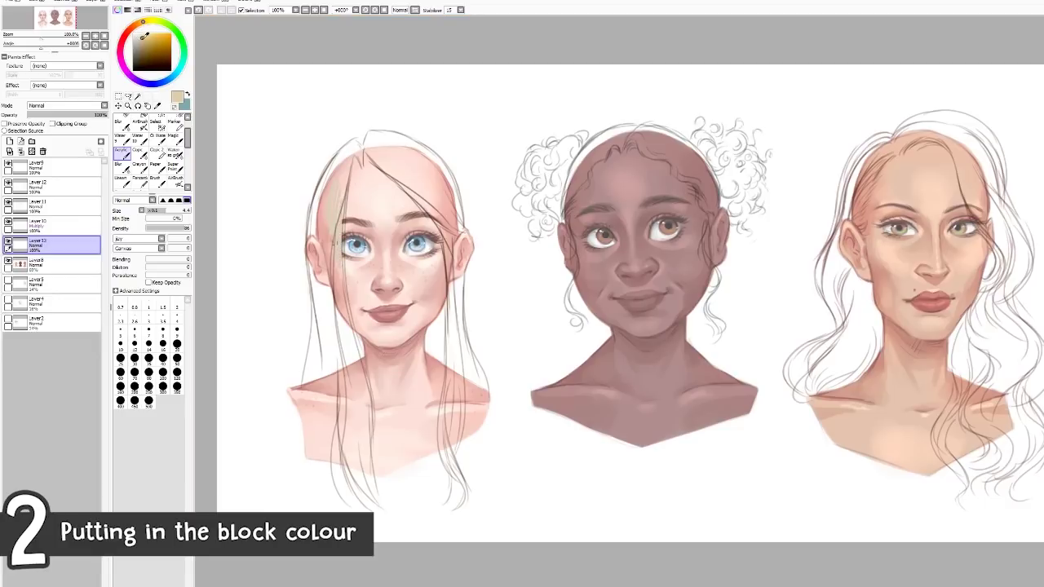
drag(332, 215, 339, 270)
click(174, 211)
Block in the first portrait's long straight hair with sandy blonde, from the crown down to the tips on both sides
mouse_move(329, 191)
mouse_down()
mouse_move(321, 245)
mouse_move(328, 220)
mouse_move(343, 294)
mouse_up()
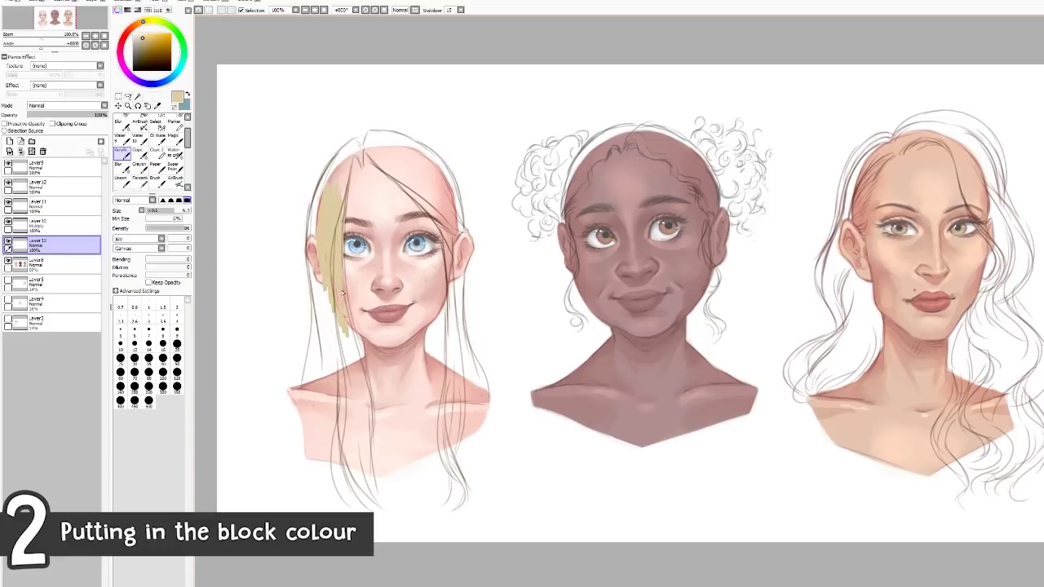
mouse_move(338, 224)
mouse_down()
mouse_move(345, 151)
mouse_move(322, 189)
mouse_move(327, 170)
mouse_move(312, 252)
mouse_up()
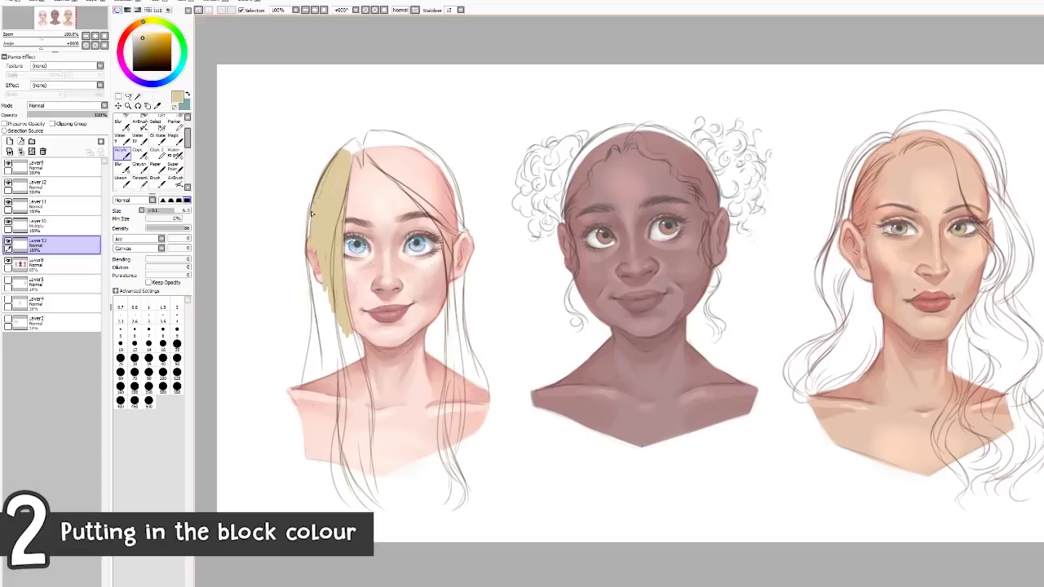
mouse_move(311, 213)
mouse_down()
mouse_move(313, 295)
mouse_move(310, 249)
mouse_move(325, 296)
mouse_move(326, 270)
mouse_move(354, 350)
mouse_up()
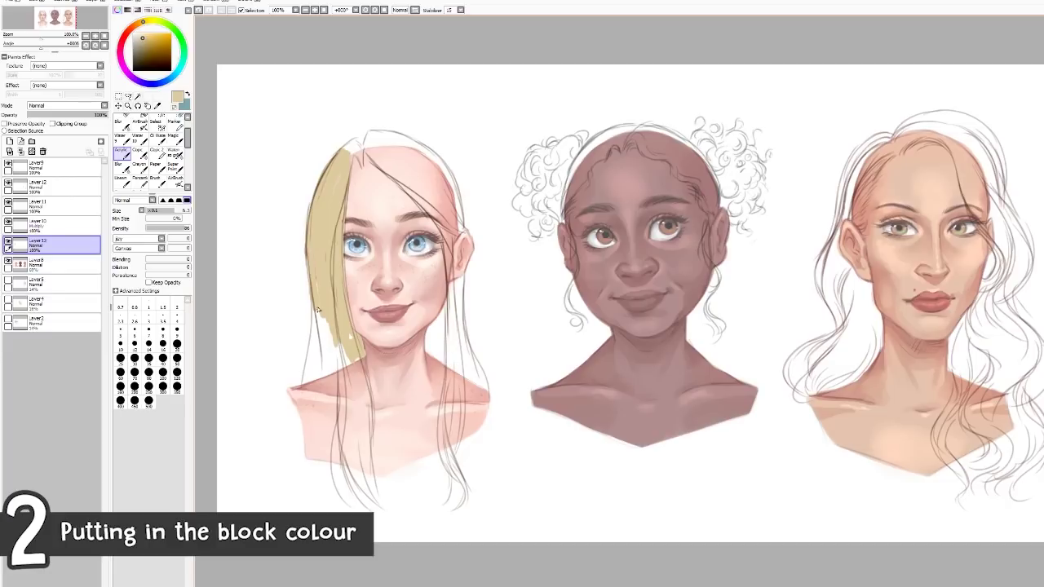
mouse_move(306, 374)
mouse_down()
mouse_move(336, 371)
mouse_move(325, 325)
mouse_move(322, 351)
mouse_move(313, 326)
mouse_move(333, 371)
mouse_move(361, 142)
mouse_move(365, 384)
mouse_move(381, 498)
mouse_up()
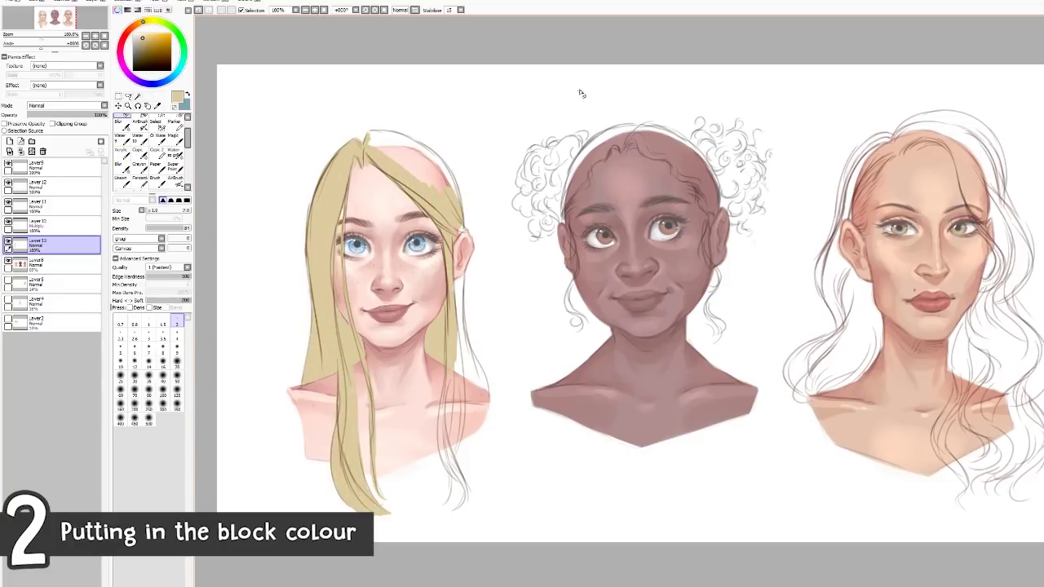
mouse_move(371, 138)
mouse_down()
mouse_move(457, 291)
mouse_move(447, 481)
mouse_up()
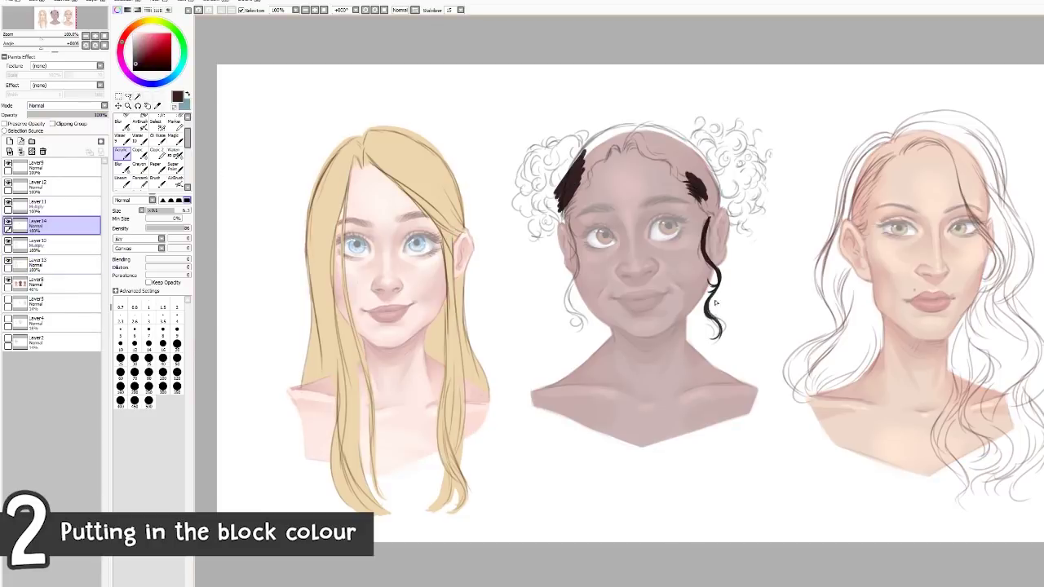
Block in the second portrait's parted hair and curly puffs in near-black, and adjust the portraits layer's opacity
mouse_move(702, 188)
mouse_down()
mouse_move(580, 327)
mouse_move(619, 143)
mouse_up()
click(57, 283)
drag(63, 115, 74, 115)
click(79, 222)
drag(644, 131, 708, 184)
mouse_move(571, 145)
mouse_down()
mouse_move(531, 208)
mouse_move(548, 233)
mouse_up()
mouse_move(706, 135)
mouse_down()
mouse_move(746, 212)
mouse_move(767, 167)
mouse_up()
Add a layer for the third portrait and block in its long wavy hair with dark reddish brown
click(61, 207)
click(10, 141)
drag(879, 150, 855, 212)
drag(959, 155, 989, 214)
drag(844, 216, 804, 392)
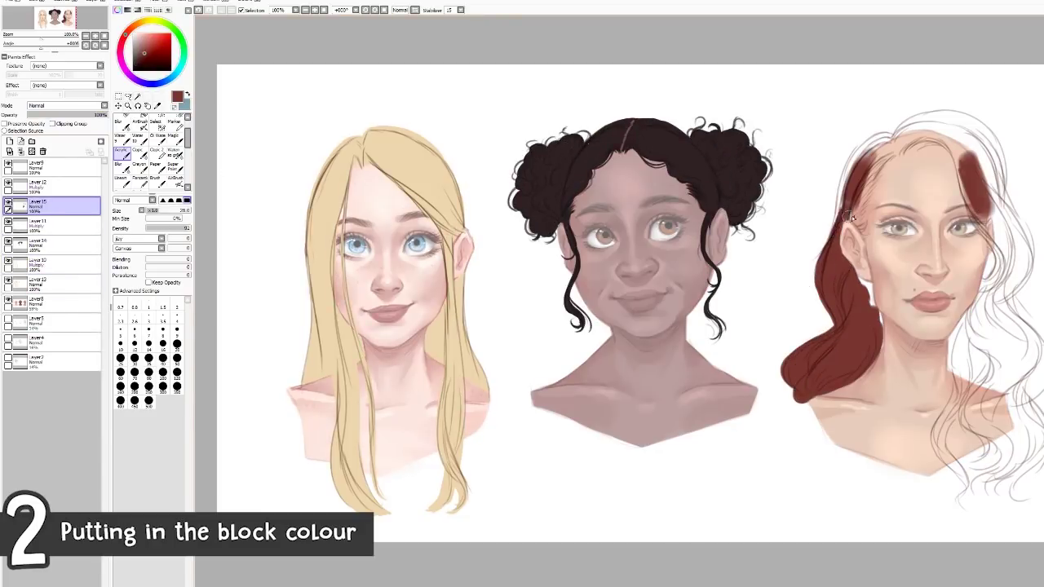
drag(898, 135, 999, 237)
drag(967, 326, 964, 505)
mouse_move(1008, 408)
mouse_down()
mouse_move(1010, 235)
mouse_move(935, 129)
mouse_up()
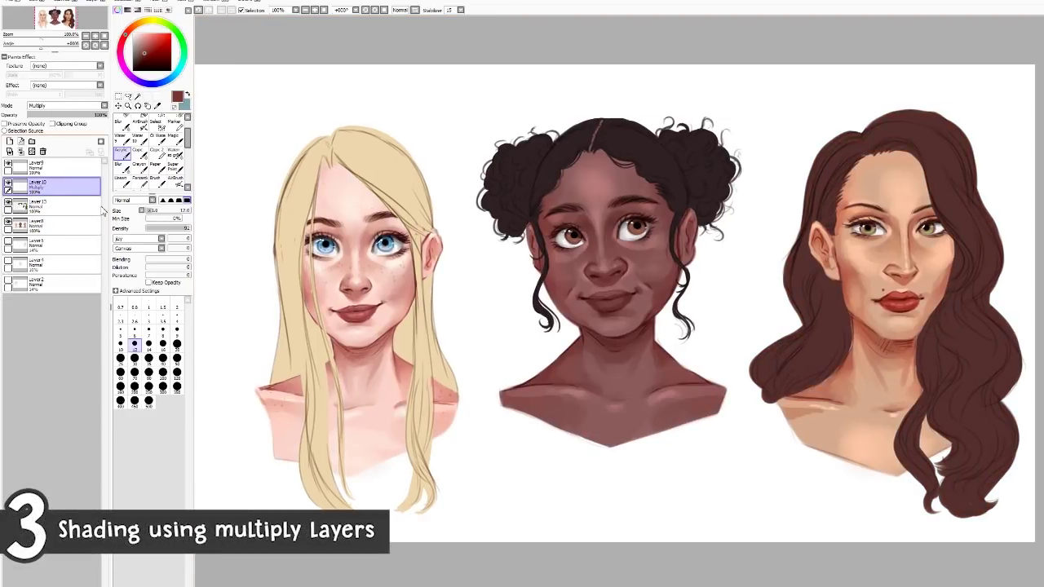
Add a layer above the hair colour layer, Layer13, check the sketch and colour layers by toggling visibility, and clip the new layer
click(77, 205)
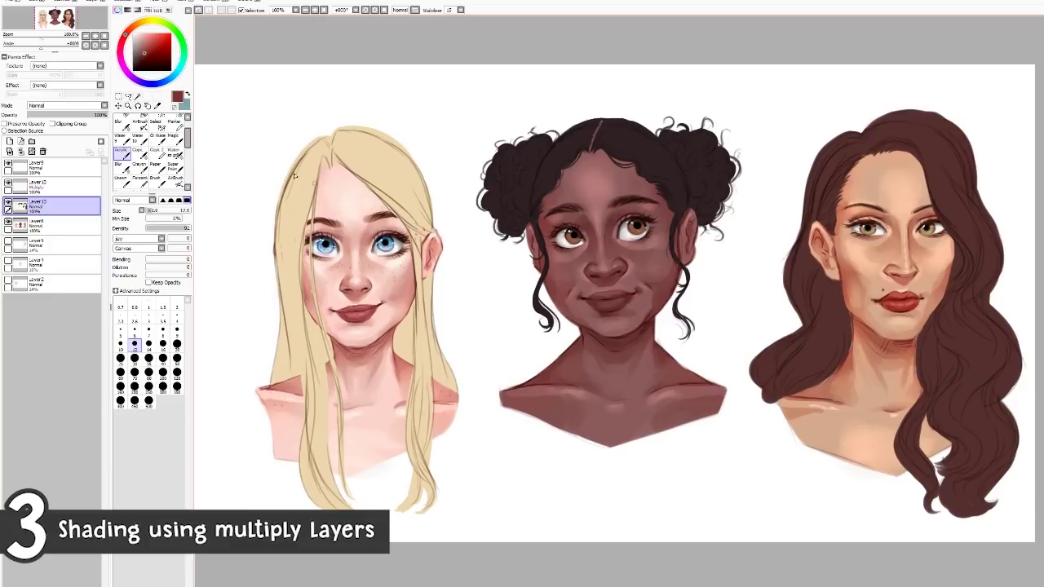
click(9, 141)
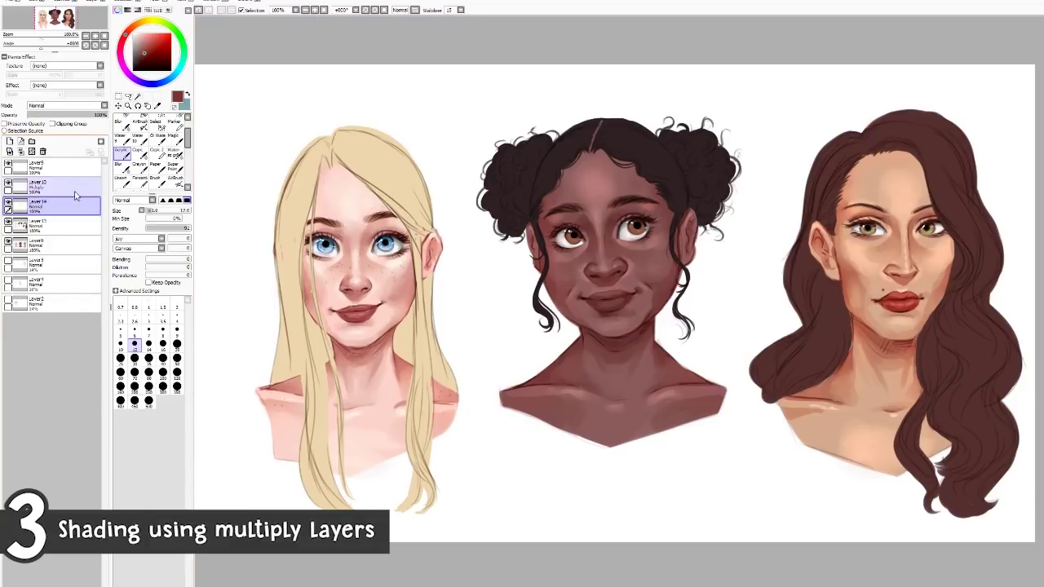
click(8, 186)
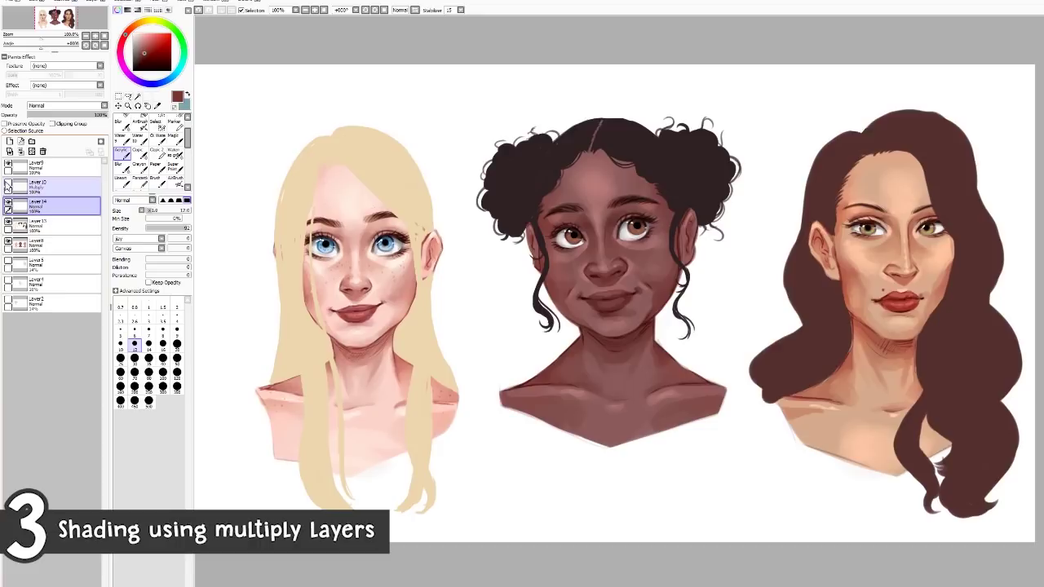
click(8, 187)
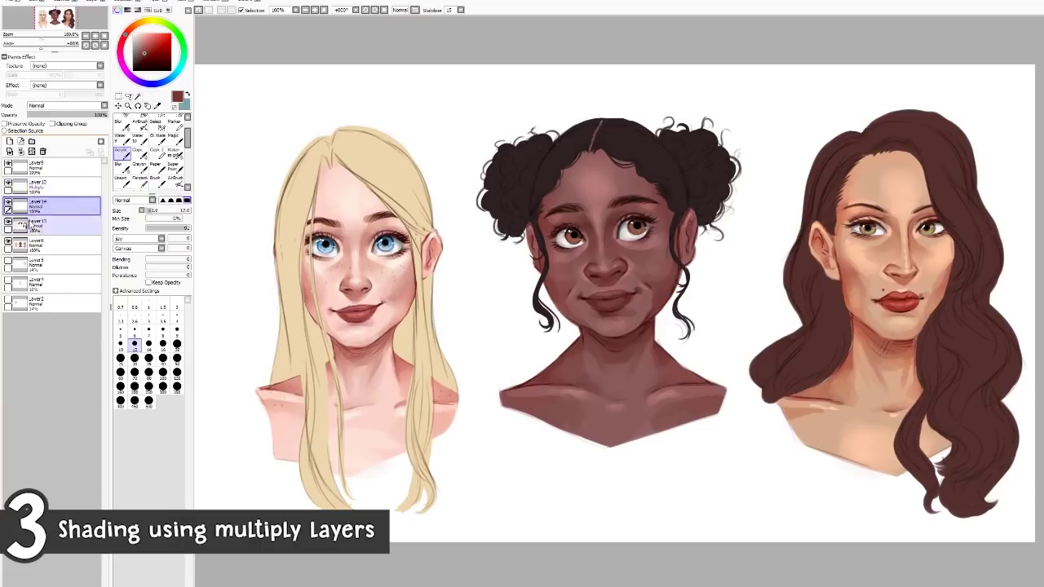
click(9, 223)
click(9, 223)
click(9, 223)
click(9, 223)
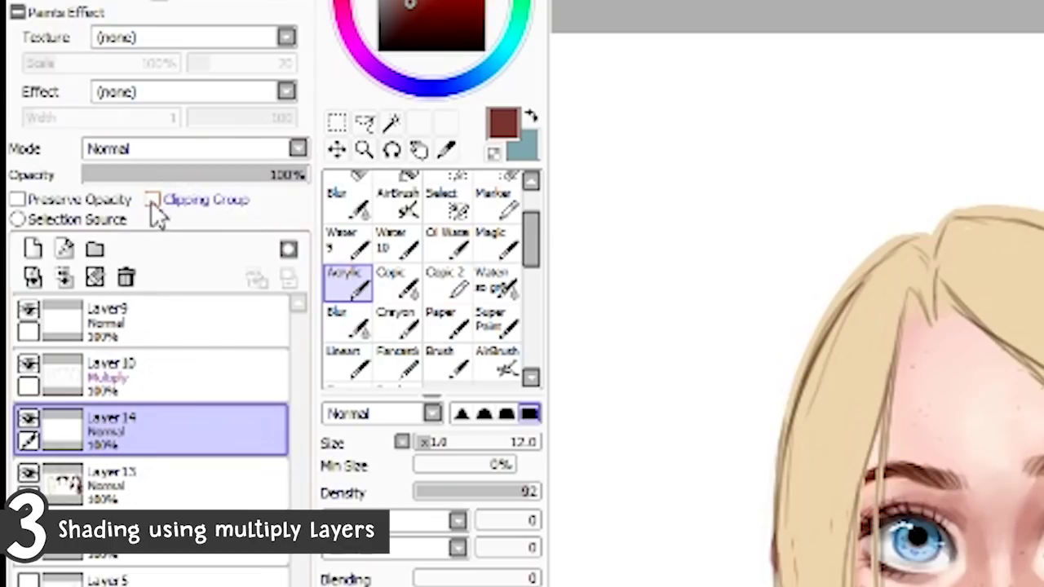
click(151, 201)
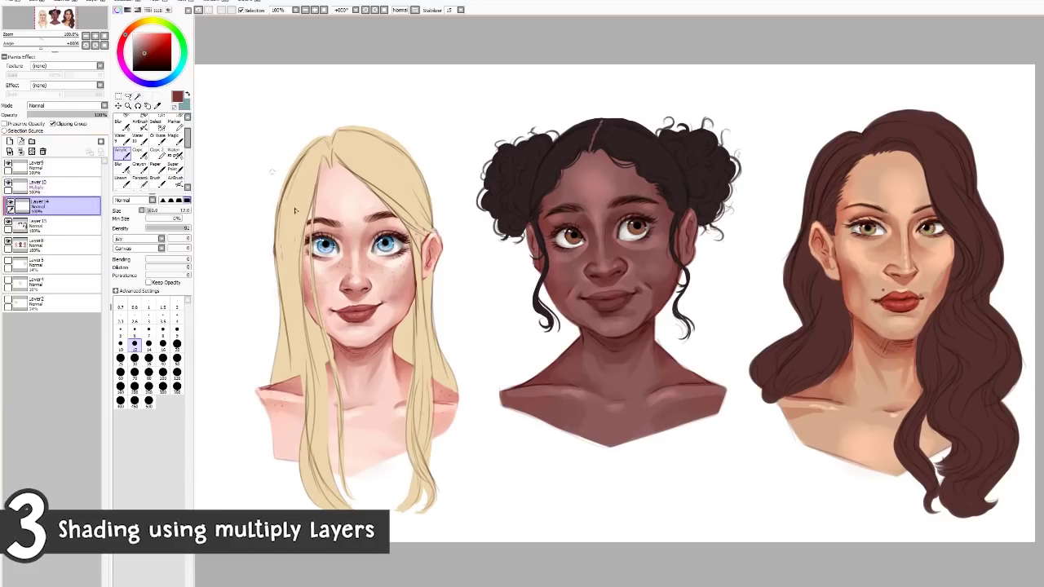
Test the clipping with dark red scribbles across the first portrait's hair and undo all of them
drag(283, 223, 315, 181)
mouse_move(297, 184)
mouse_down()
mouse_move(322, 147)
mouse_move(374, 178)
mouse_up()
drag(369, 132, 404, 202)
mouse_move(432, 276)
mouse_down()
mouse_move(407, 360)
mouse_move(431, 405)
mouse_up()
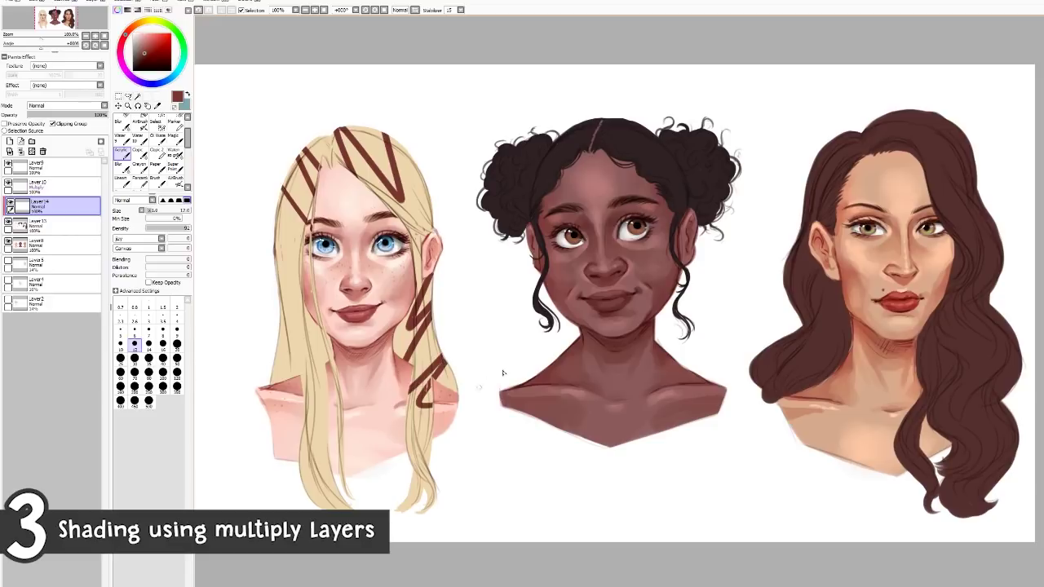
drag(396, 328, 443, 349)
drag(304, 288, 338, 378)
drag(282, 323, 339, 390)
drag(276, 235, 327, 332)
drag(307, 204, 276, 255)
drag(322, 327, 274, 396)
drag(329, 405, 341, 452)
key(ctrl+z)
key(ctrl+z)
key(ctrl+z)
key(ctrl+z)
key(ctrl+z)
key(ctrl+z)
key(ctrl+z)
key(ctrl+z)
key(ctrl+z)
key(ctrl+z)
key(ctrl+z)
key(ctrl+z)
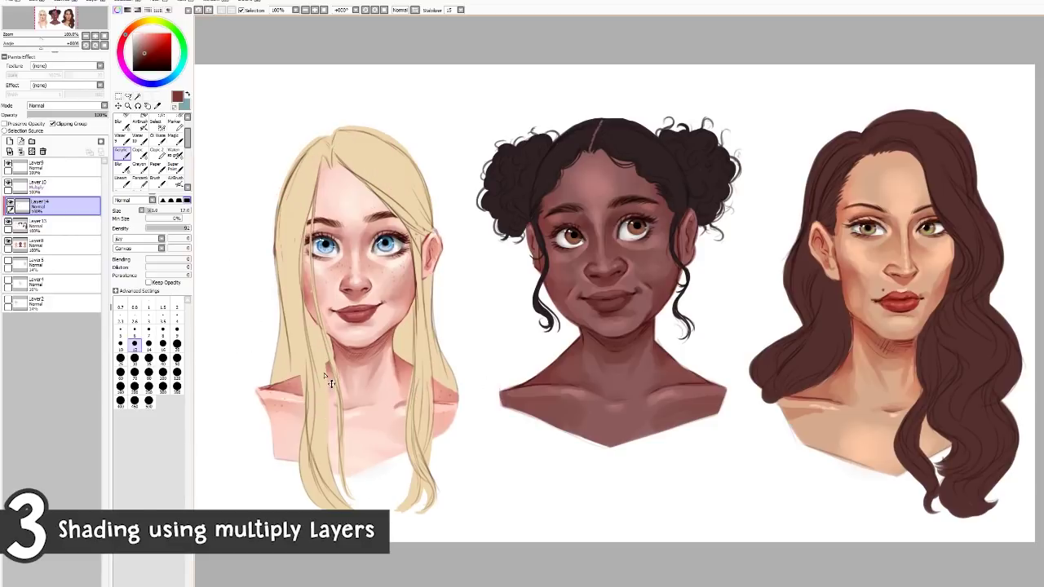
Set Layer14 to Multiply at 52% opacity and sample the first portrait's blonde hair colour
click(80, 106)
click(79, 120)
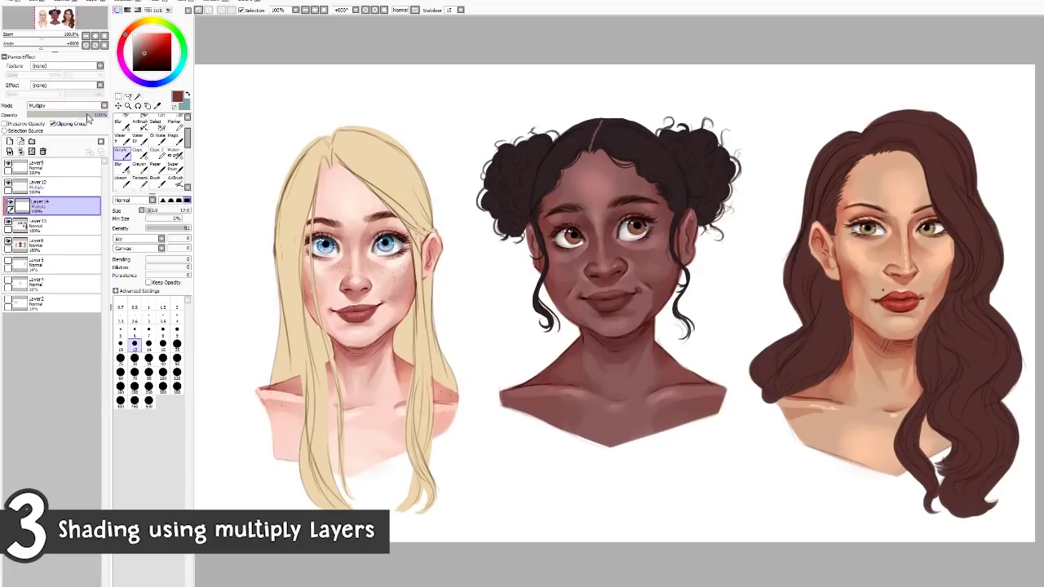
drag(87, 118, 67, 120)
right_click(312, 237)
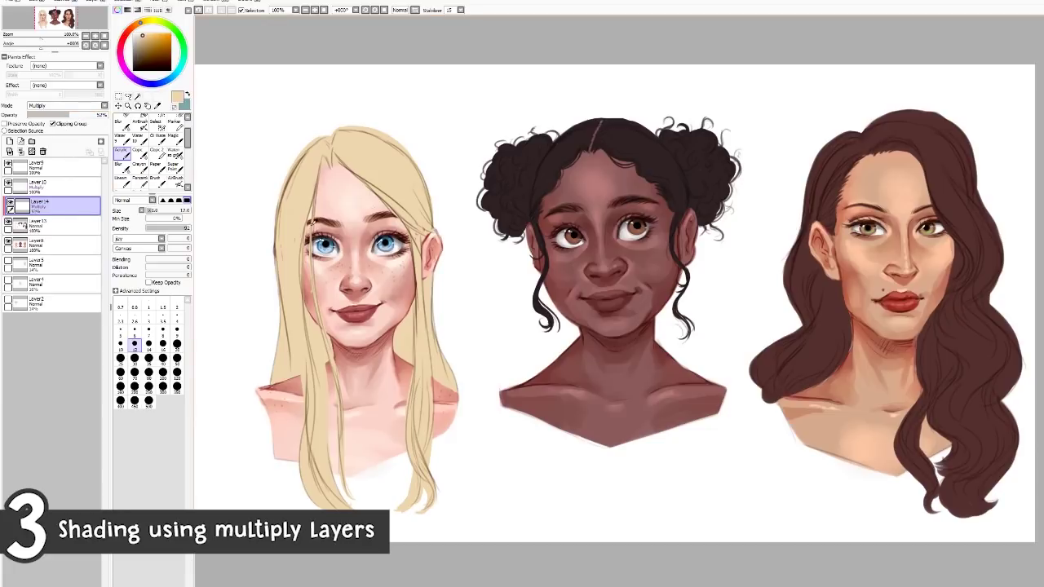
drag(316, 333, 328, 360)
key(ctrl+z)
drag(297, 379, 288, 277)
key(ctrl+z)
Mix a muted reddish brown and shade the first portrait's hair behind the neck, beside the face and along the strands
click(142, 40)
click(141, 45)
drag(143, 24, 128, 31)
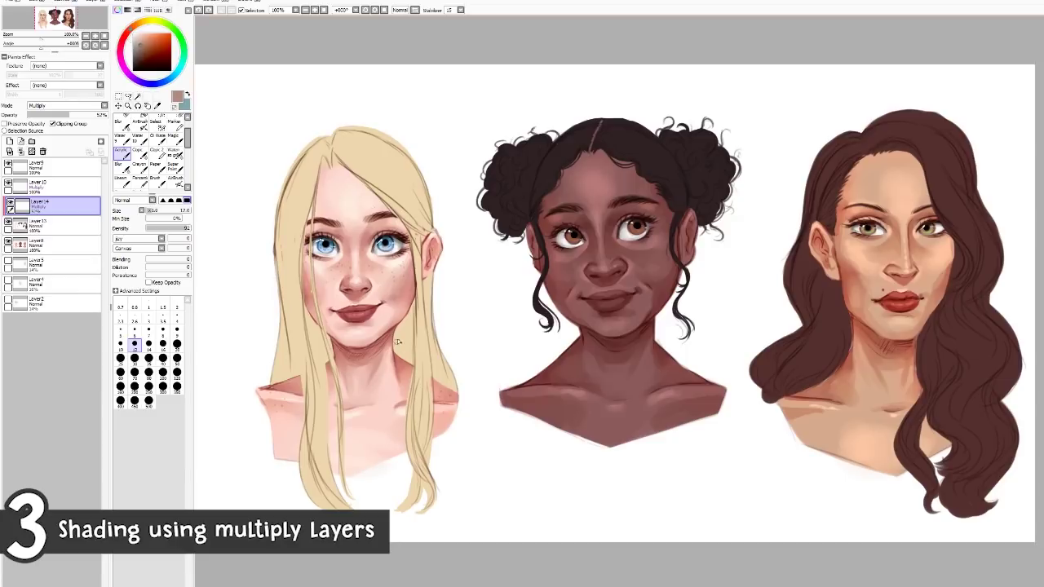
mouse_move(398, 343)
mouse_down()
mouse_move(401, 358)
mouse_move(404, 318)
mouse_move(396, 336)
mouse_up()
mouse_move(314, 328)
mouse_down()
mouse_move(320, 343)
mouse_move(328, 331)
mouse_up()
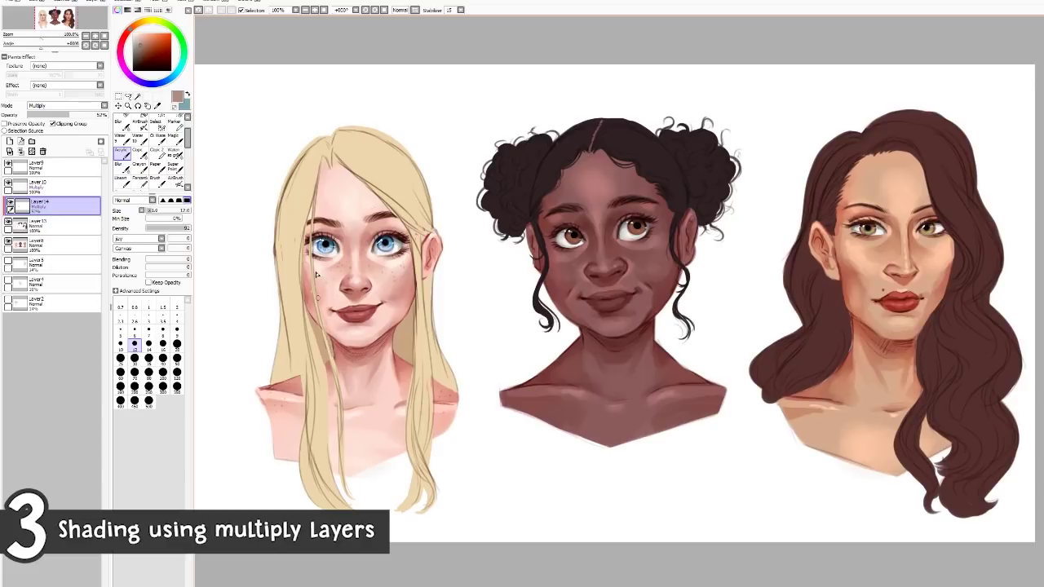
mouse_move(317, 275)
mouse_down()
mouse_move(310, 196)
mouse_move(433, 373)
mouse_up()
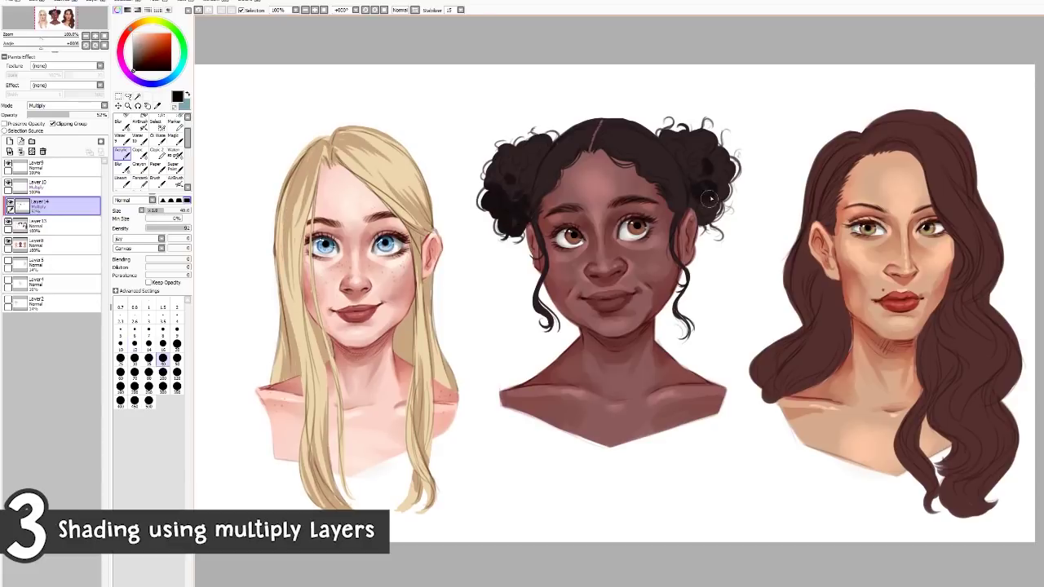
Lasso the area around the second portrait's hair and apply Free Transform to it
click(128, 97)
mouse_move(536, 97)
mouse_down()
mouse_move(487, 284)
mouse_move(702, 90)
mouse_up()
key(ctrl+t)
Shade the third portrait's wavy hair with muted reddish brown around the crown, beside the face and in the folds of the waves
click(143, 51)
drag(953, 230, 999, 299)
drag(857, 137, 821, 228)
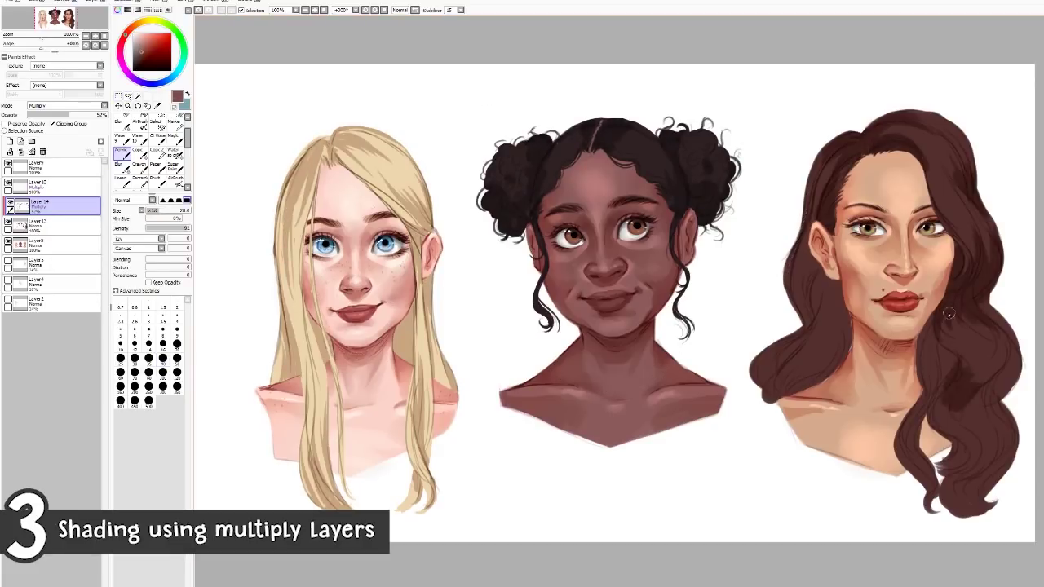
drag(1008, 367, 956, 485)
drag(963, 320, 915, 428)
drag(845, 287, 760, 392)
drag(930, 350, 940, 376)
Erase the lower outer corner of the first portrait's shoulder on the portraits layer, Layer8
click(57, 226)
drag(259, 450, 310, 473)
key(ctrl+z)
click(57, 246)
key(e)
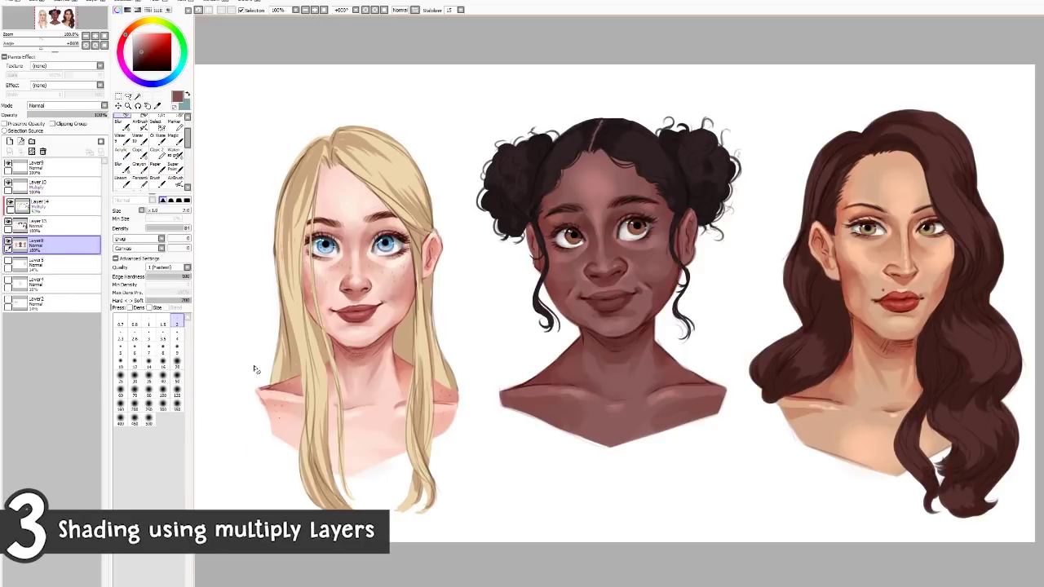
Add a clipped Multiply layer above Layer14 and start a darker Acrylic shadow in the first portrait's hair beside the neck
click(57, 206)
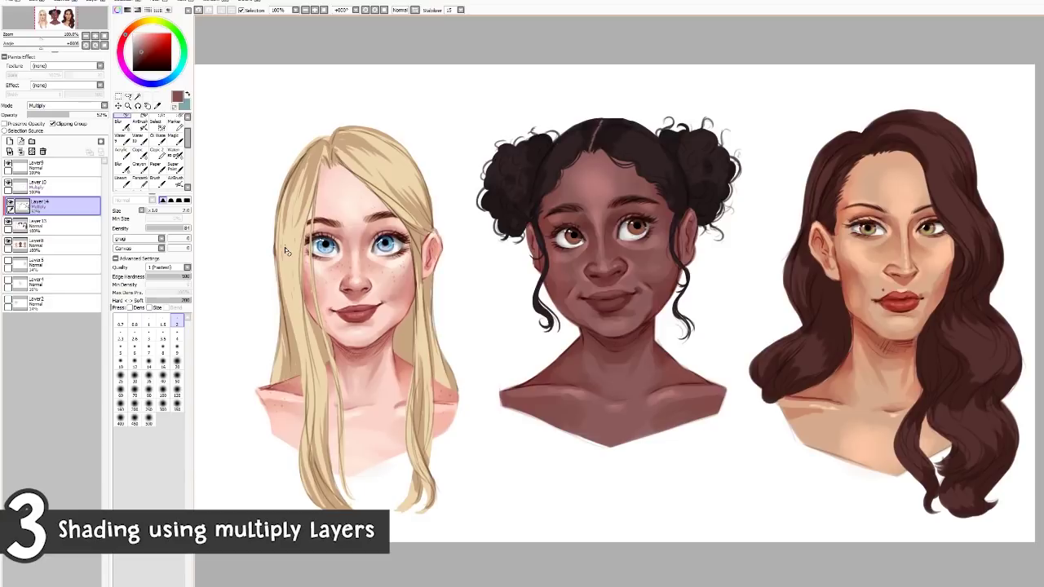
click(10, 142)
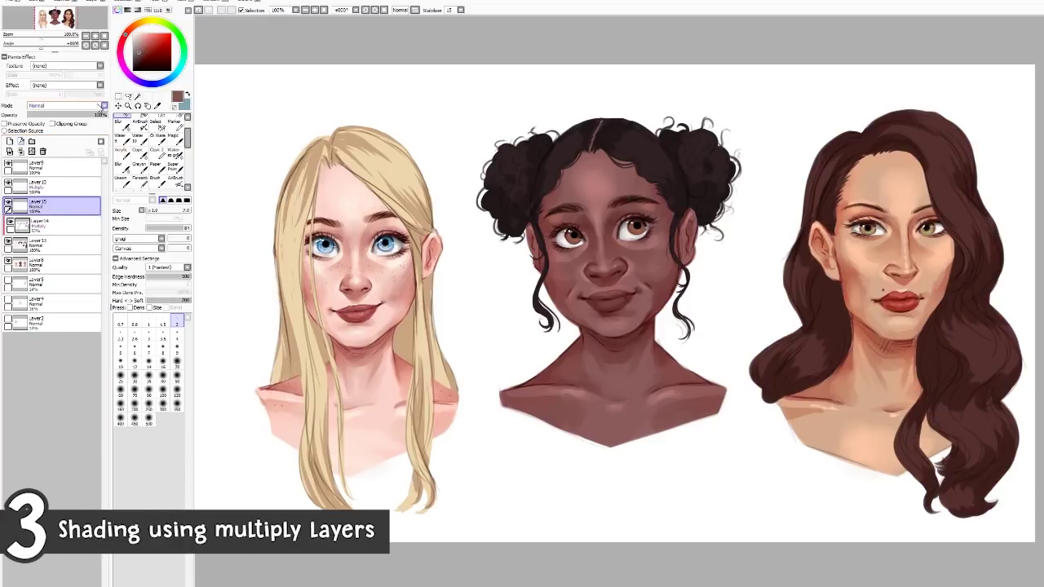
click(90, 120)
click(121, 148)
mouse_move(397, 329)
mouse_down()
mouse_move(407, 359)
mouse_move(406, 321)
mouse_up()
click(53, 123)
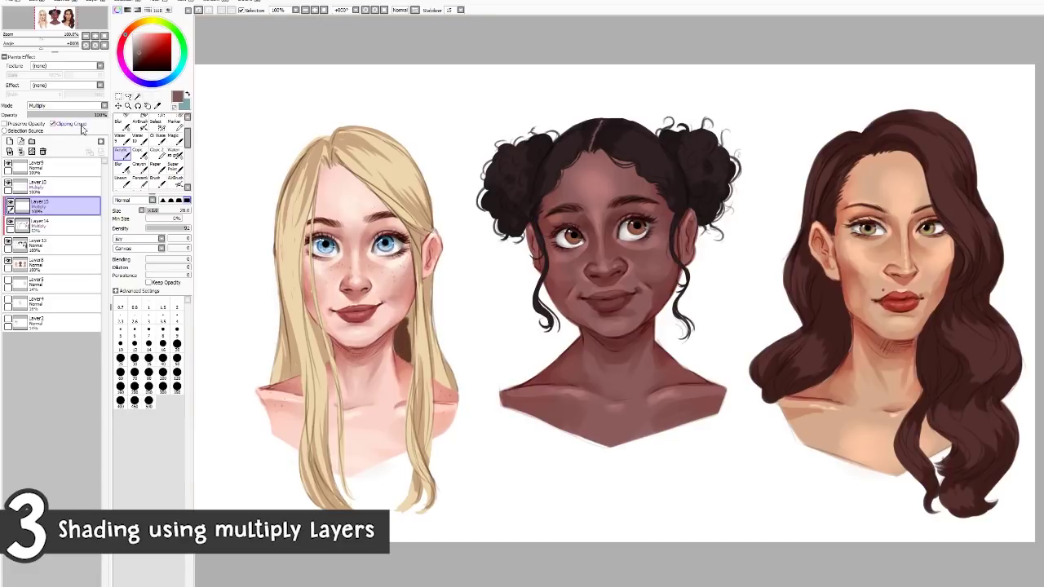
Extend the dark shadow in the blonde hair beside the neck and lower Layer15's opacity to a little over half
mouse_move(413, 328)
mouse_down()
mouse_move(408, 341)
mouse_move(412, 309)
mouse_up()
drag(100, 117, 63, 118)
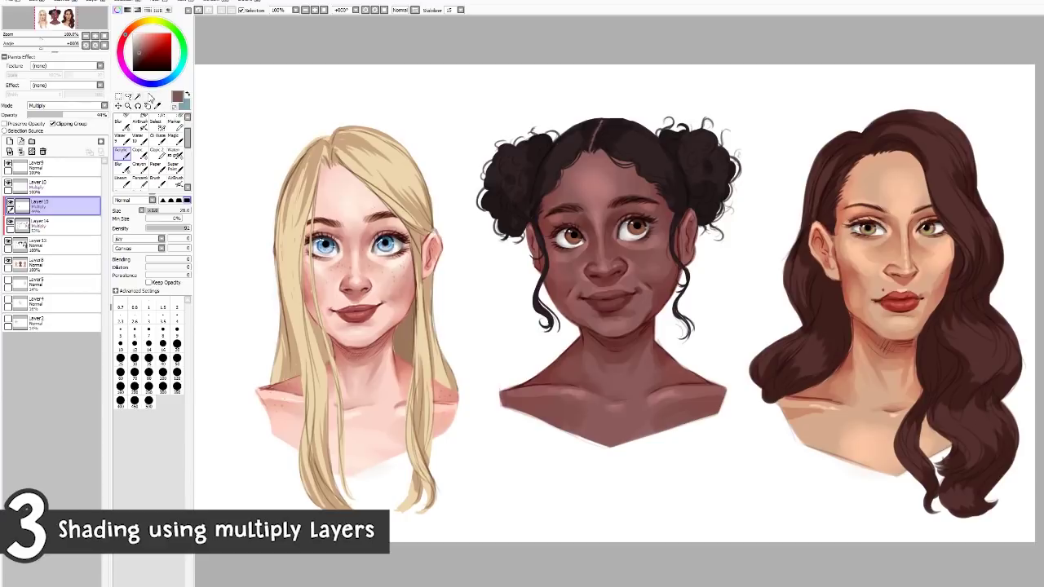
click(75, 117)
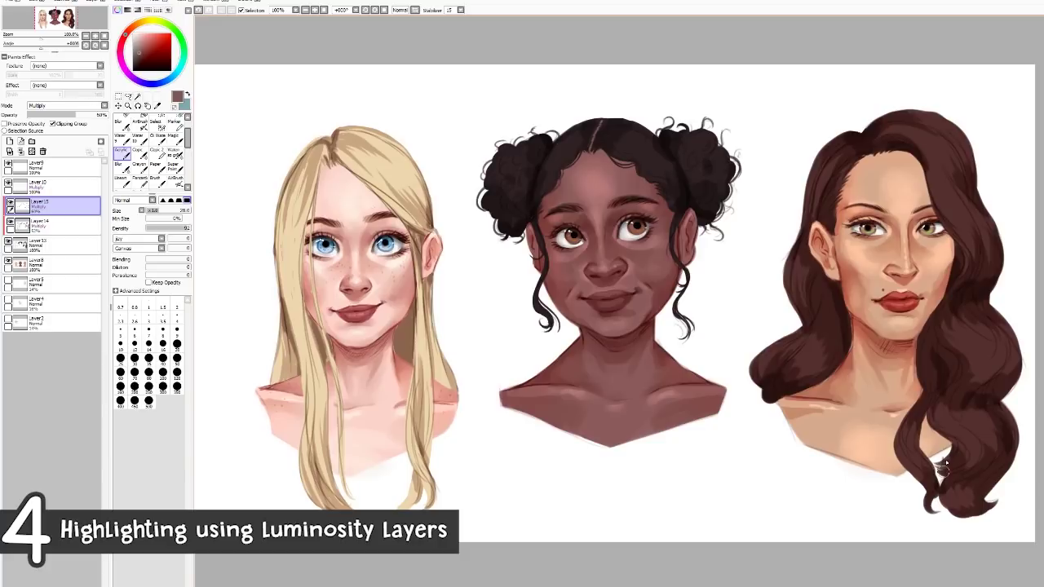
Add a clipped layer above Layer15, set it to Luminosity and reduce the brush size for highlights
click(10, 141)
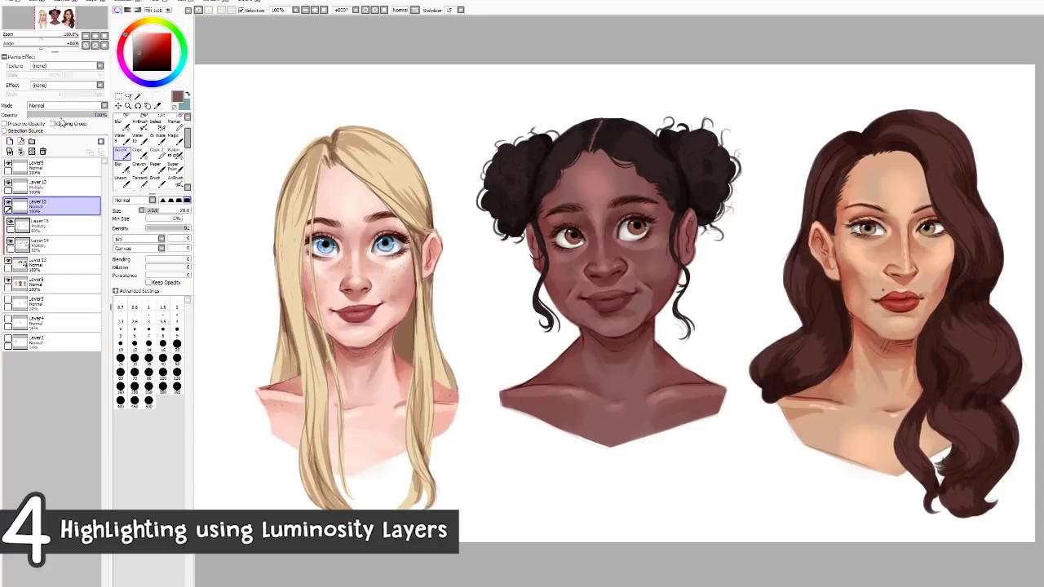
click(54, 123)
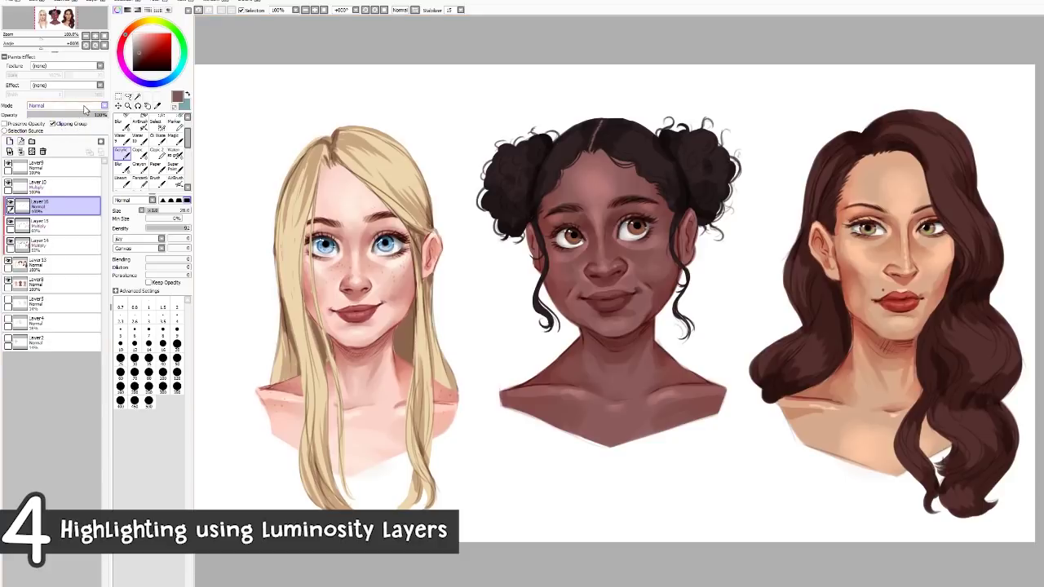
click(77, 143)
click(154, 212)
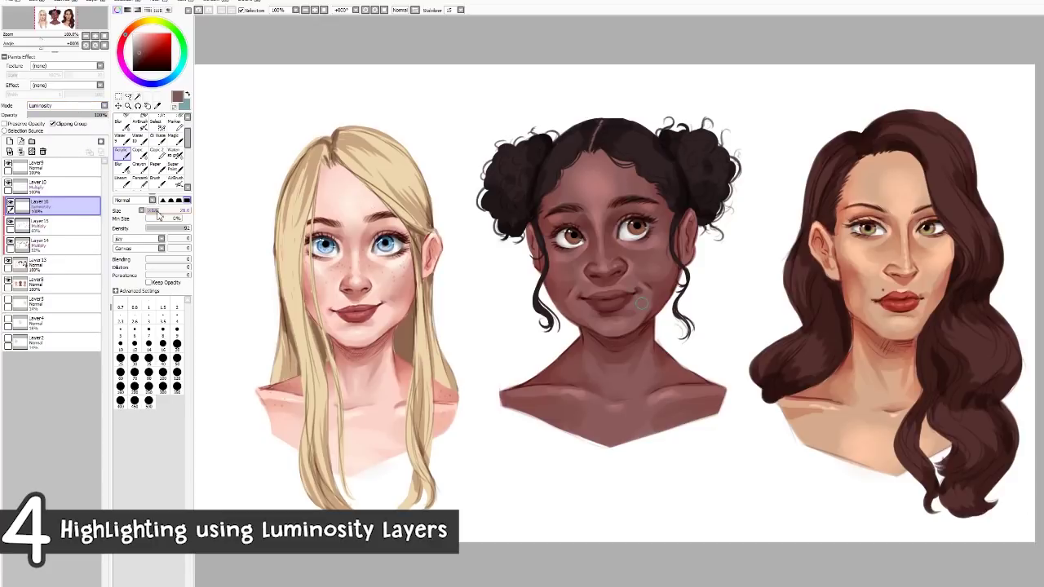
Sample the blonde hair colour, paint the first highlights on the first portrait's crown and set Layer16's opacity to 34%
alt+click(398, 169)
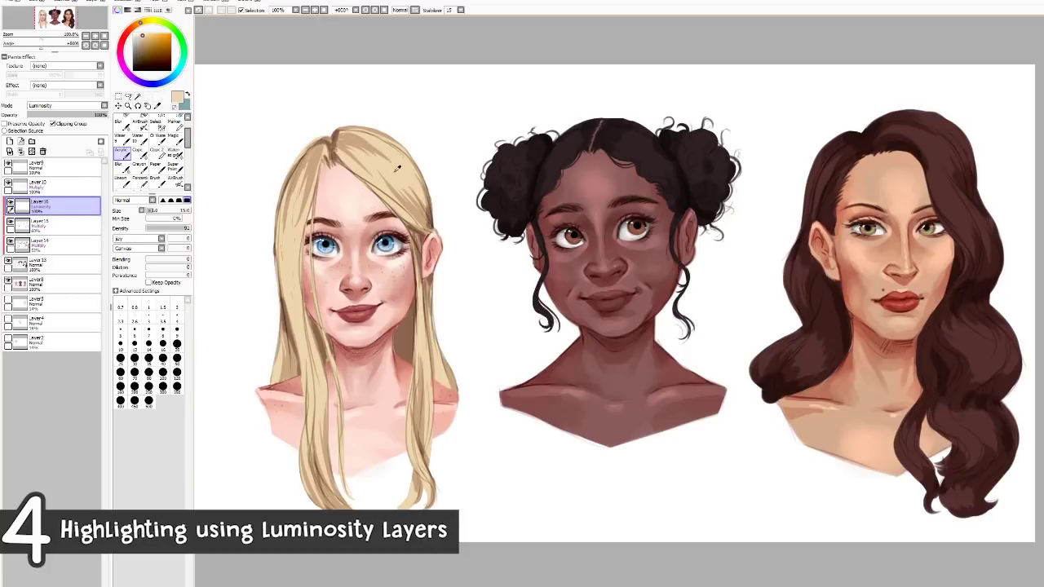
mouse_move(369, 170)
mouse_down()
mouse_move(375, 185)
mouse_move(400, 172)
mouse_move(399, 160)
mouse_up()
mouse_move(75, 115)
mouse_down()
mouse_move(49, 115)
mouse_move(62, 119)
mouse_up()
Paint highlight strands on the first portrait's hair around the parting, along both side lengths and near the tips
drag(315, 168, 287, 197)
drag(424, 412, 415, 462)
drag(302, 418, 313, 461)
drag(287, 278, 309, 347)
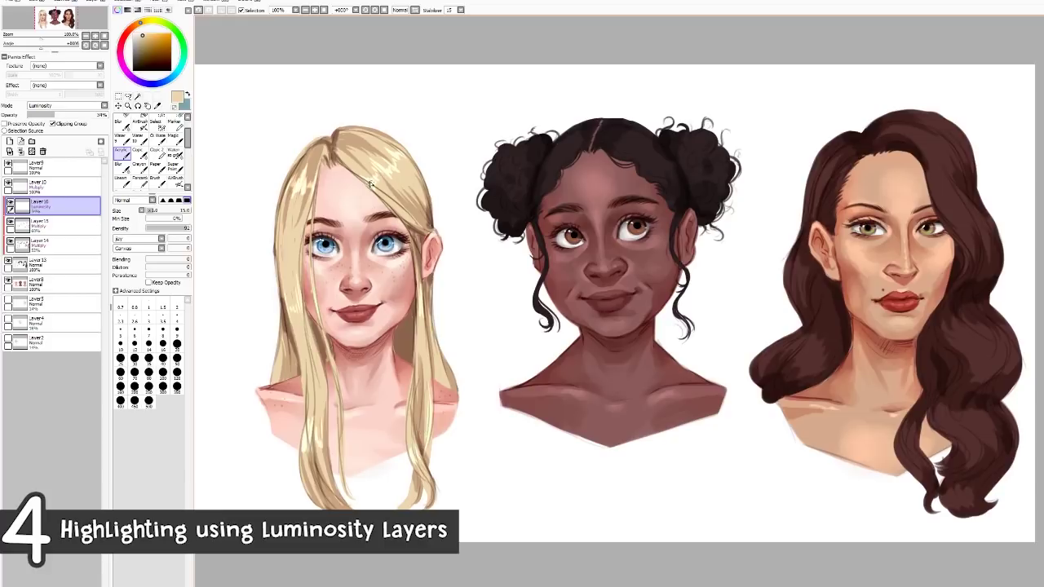
drag(299, 310, 316, 431)
drag(369, 182, 420, 228)
drag(298, 194, 293, 265)
Sample the second portrait's dark hair colour and paint highlights across its crown and curly puff
right_click(633, 147)
mouse_move(633, 138)
mouse_down()
mouse_move(650, 163)
mouse_move(706, 145)
mouse_up()
drag(700, 193, 718, 175)
Sample the third portrait's dark brown hair colour and paint highlights along the waves on both sides
right_click(939, 143)
drag(961, 222, 986, 240)
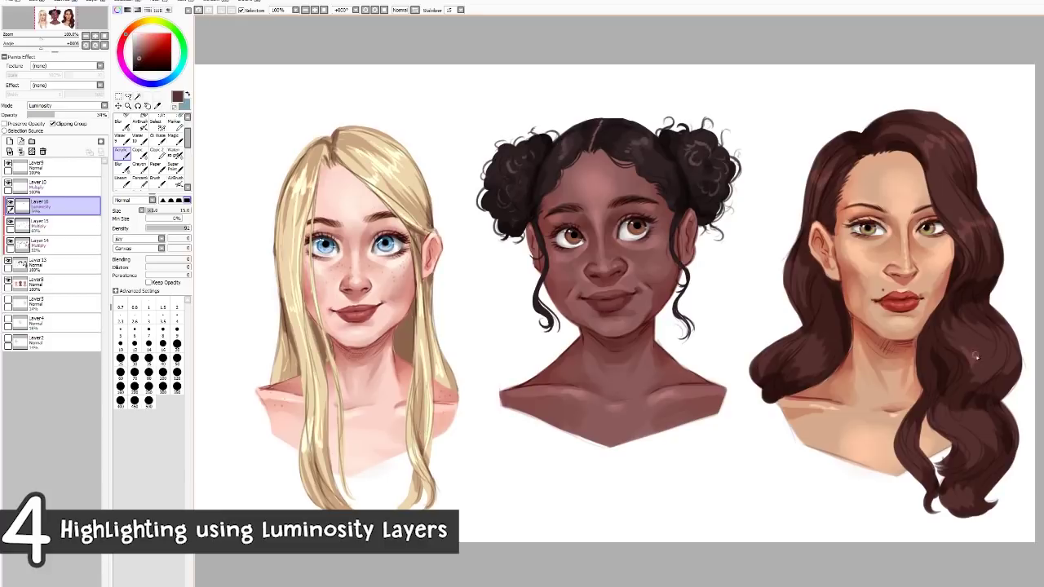
drag(976, 367, 1010, 341)
drag(781, 367, 813, 345)
Add a clipped layer above Layer16, airbrush dark brown roots on the first portrait's crown and set the layer to Multiply
click(10, 142)
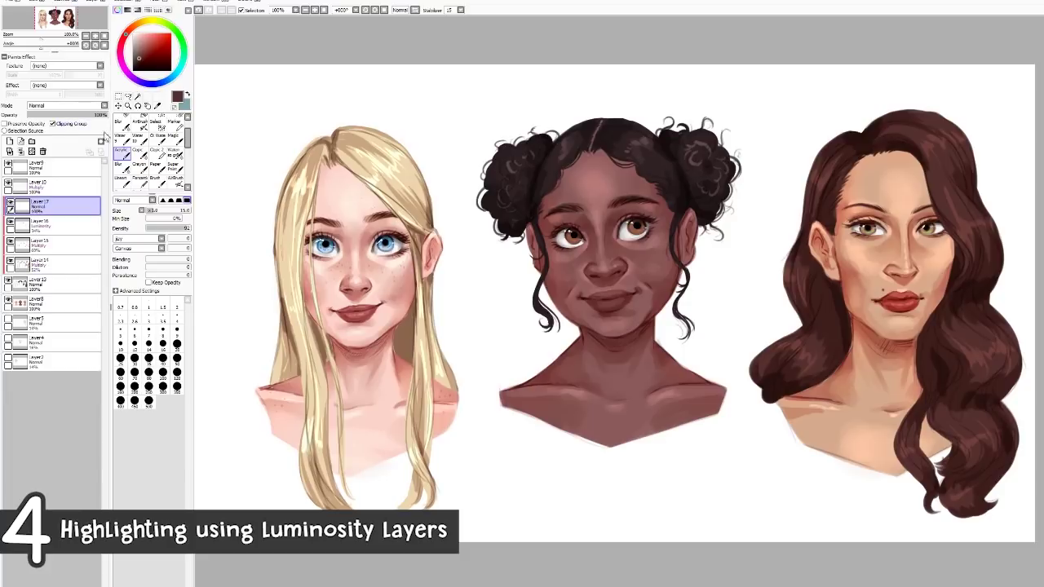
click(141, 124)
drag(188, 213, 167, 212)
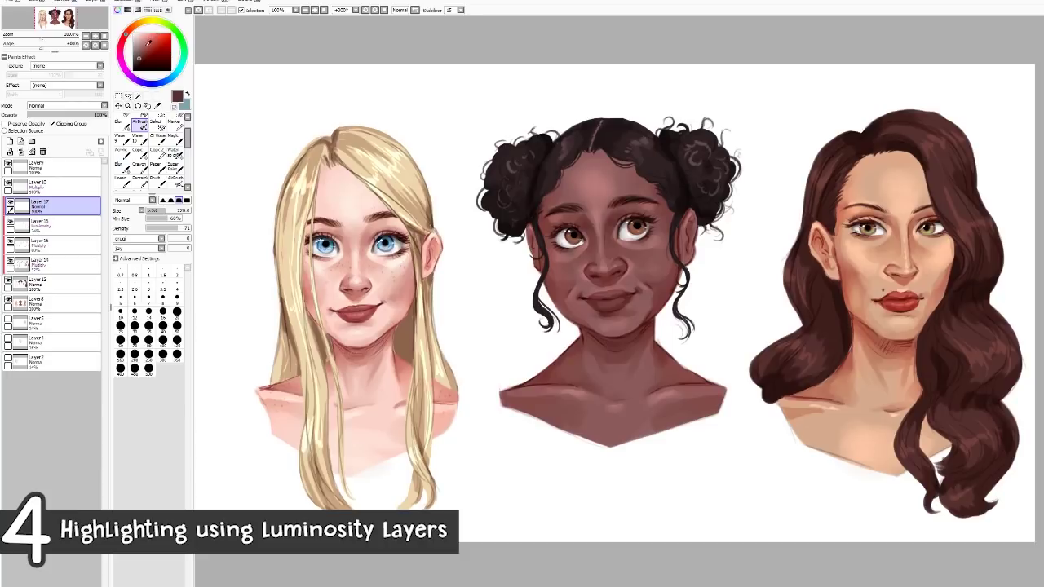
mouse_move(322, 134)
mouse_down()
mouse_move(330, 112)
mouse_move(302, 164)
mouse_move(301, 107)
mouse_move(401, 122)
mouse_up()
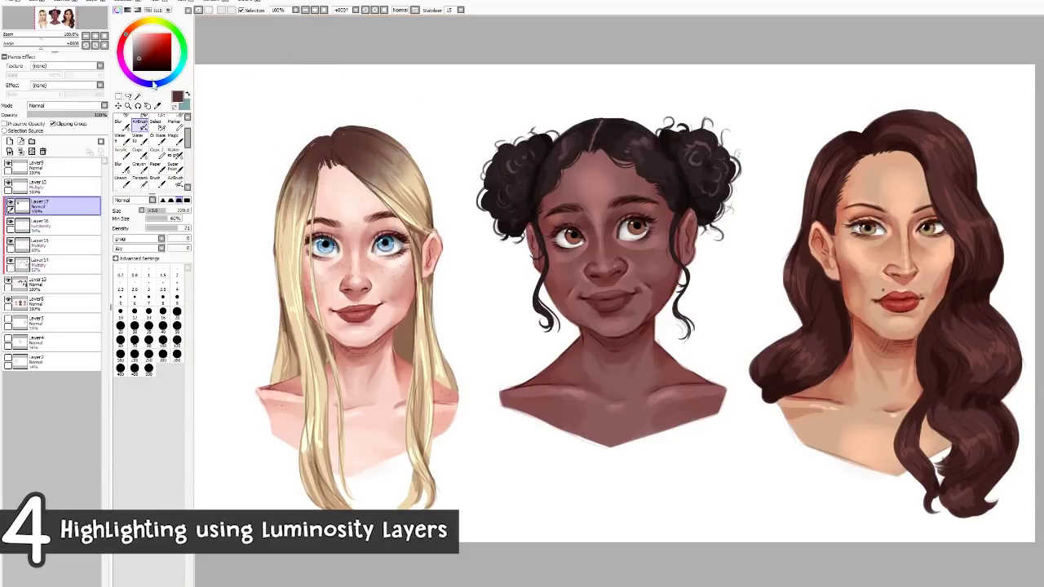
click(87, 107)
click(82, 120)
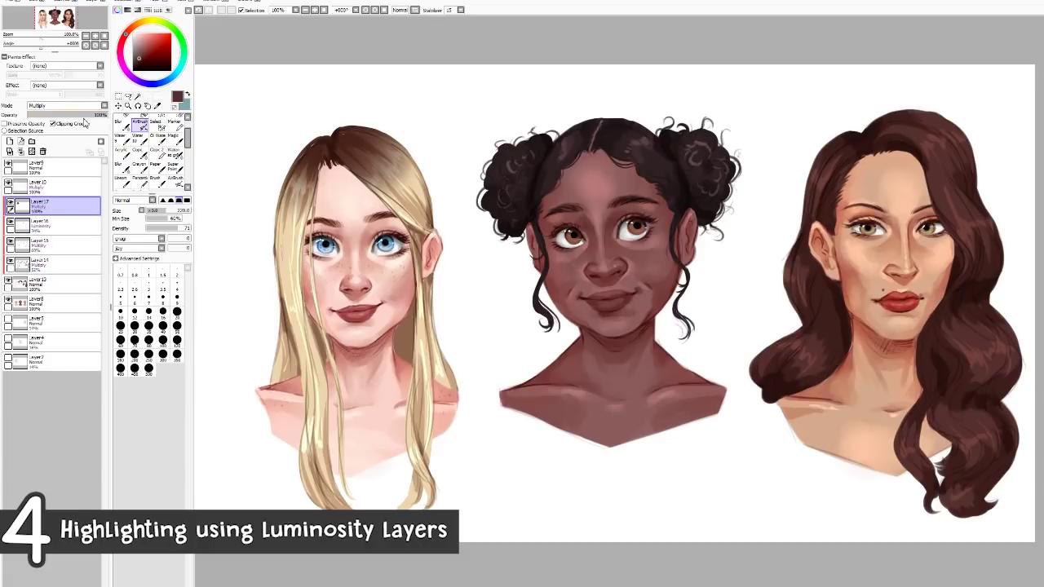
Try softening the first portrait's dark roots with a low-density eraser, and remove the root shading from the crown
click(122, 126)
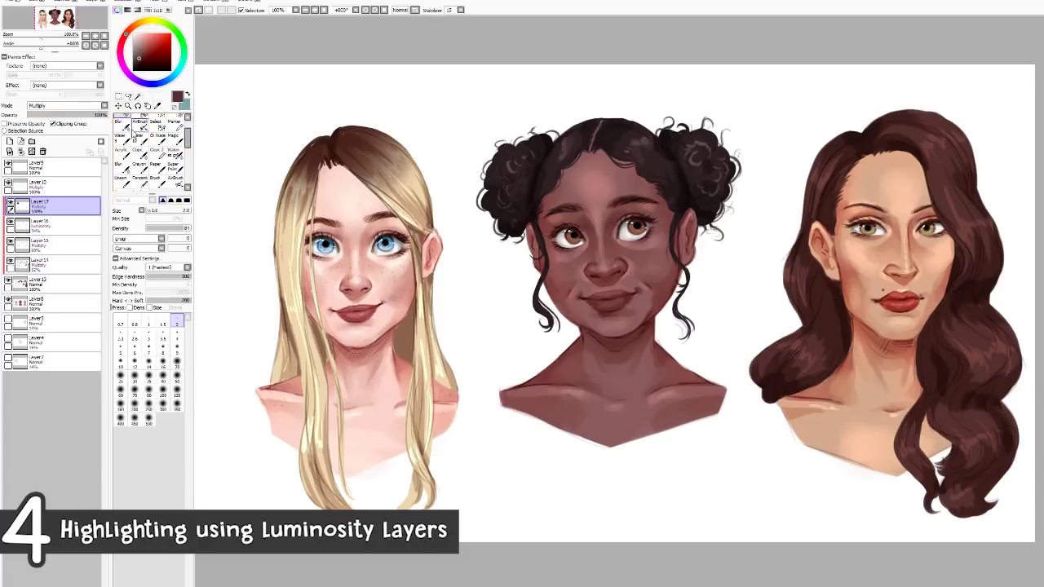
drag(163, 212, 168, 211)
click(170, 229)
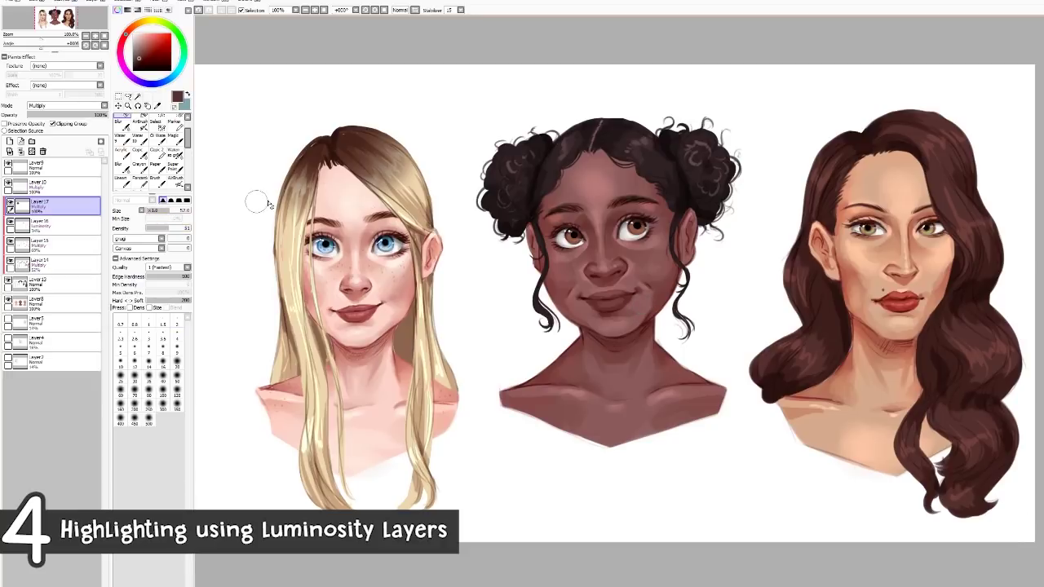
drag(299, 175, 294, 209)
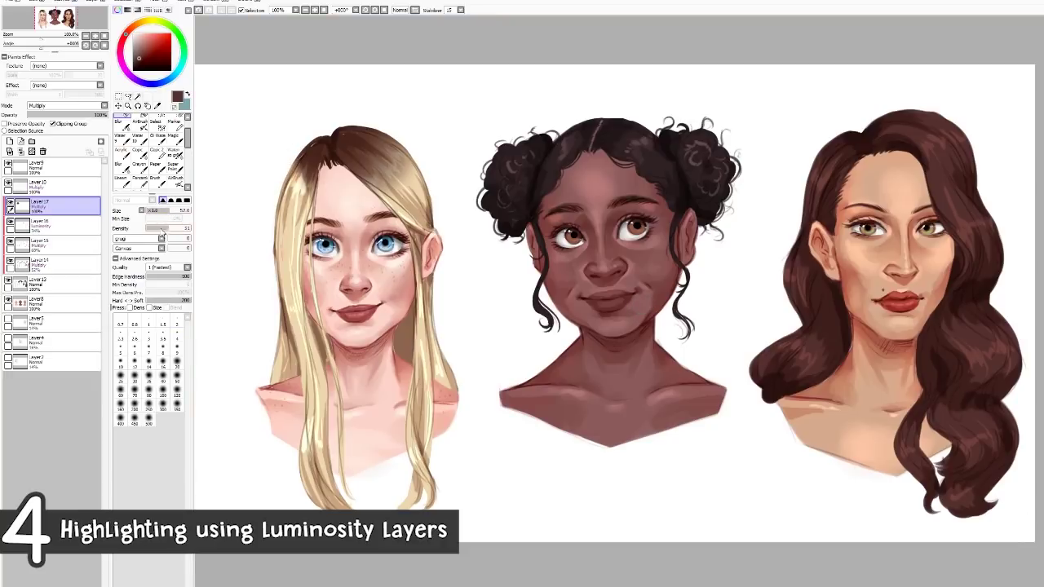
drag(161, 230, 154, 230)
mouse_move(387, 207)
mouse_down()
mouse_move(423, 121)
mouse_move(372, 177)
mouse_move(370, 138)
mouse_move(366, 184)
mouse_move(374, 162)
mouse_move(406, 147)
mouse_up()
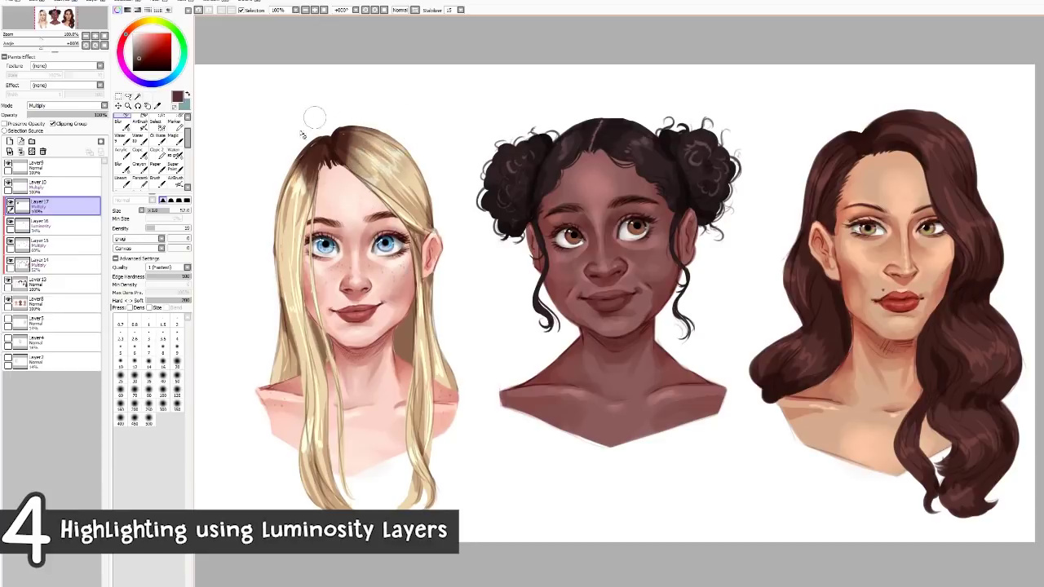
drag(283, 163, 312, 170)
mouse_move(357, 127)
mouse_down()
mouse_move(347, 150)
mouse_move(357, 152)
mouse_up()
mouse_move(104, 115)
mouse_down()
mouse_move(85, 118)
mouse_move(124, 127)
mouse_up()
mouse_move(324, 163)
mouse_down()
mouse_move(346, 155)
mouse_move(328, 146)
mouse_move(302, 155)
mouse_up()
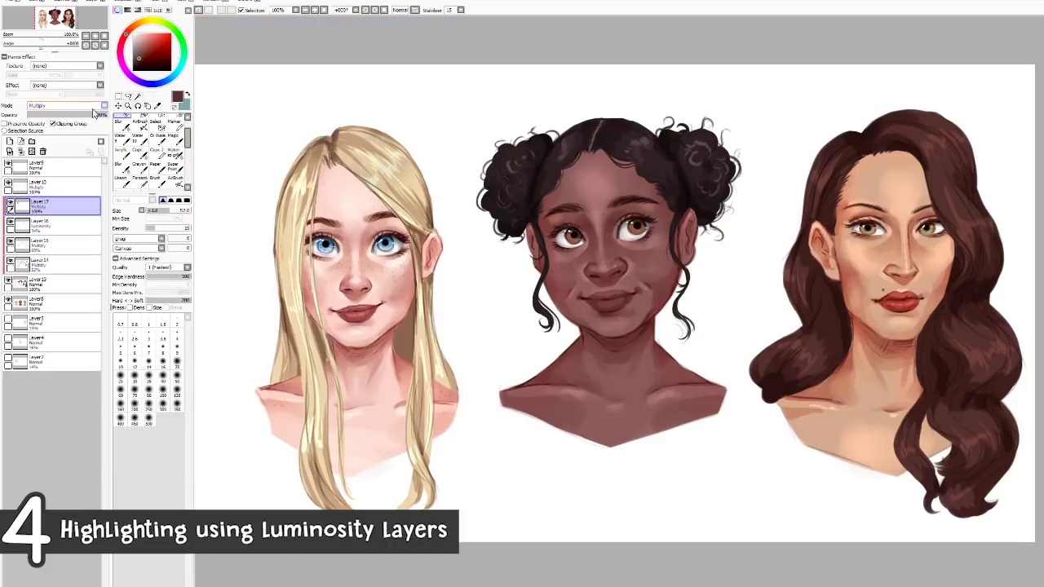
Set the empty clipped layer to Overlay and airbrush light orange over the lower waves of the third portrait's hair
click(88, 135)
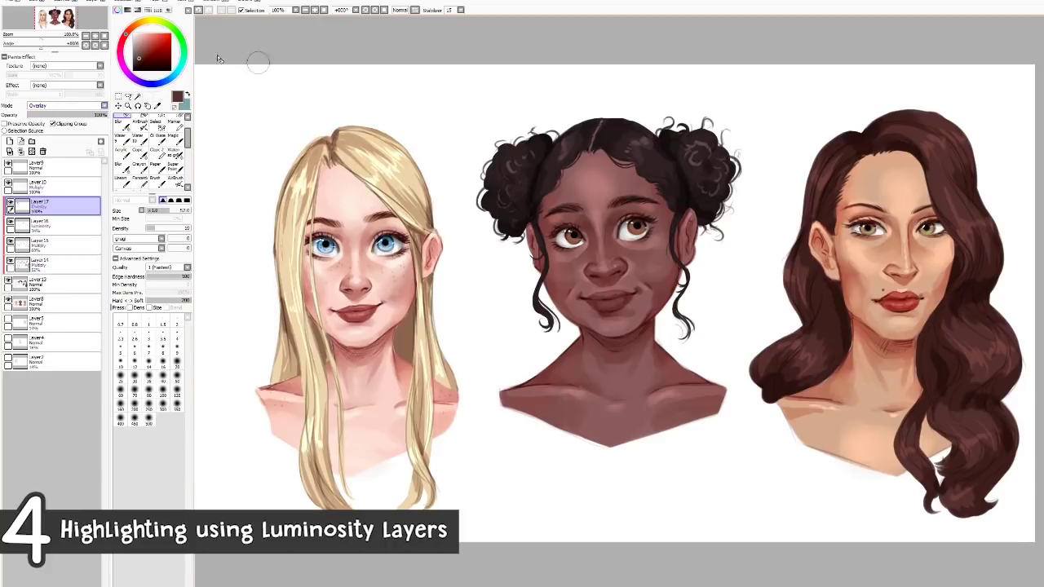
click(140, 126)
drag(152, 21, 138, 23)
click(149, 34)
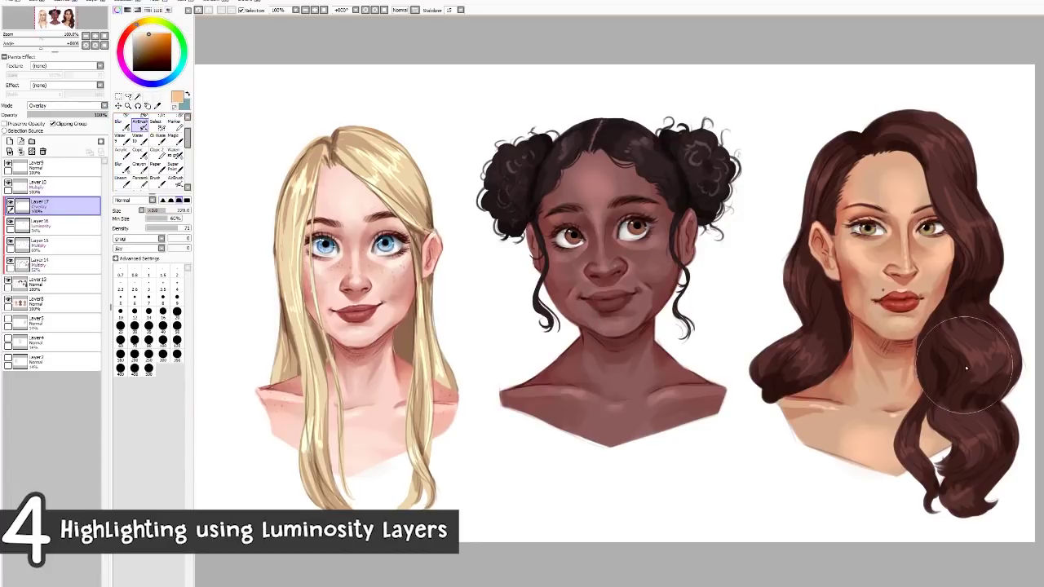
mouse_move(948, 379)
mouse_down()
mouse_move(943, 454)
mouse_move(995, 464)
mouse_move(971, 350)
mouse_move(979, 285)
mouse_move(1004, 294)
mouse_move(1011, 269)
mouse_up()
mouse_move(796, 400)
mouse_down()
mouse_move(791, 356)
mouse_move(793, 374)
mouse_move(817, 353)
mouse_move(791, 284)
mouse_move(758, 401)
mouse_move(747, 395)
mouse_move(811, 381)
mouse_up()
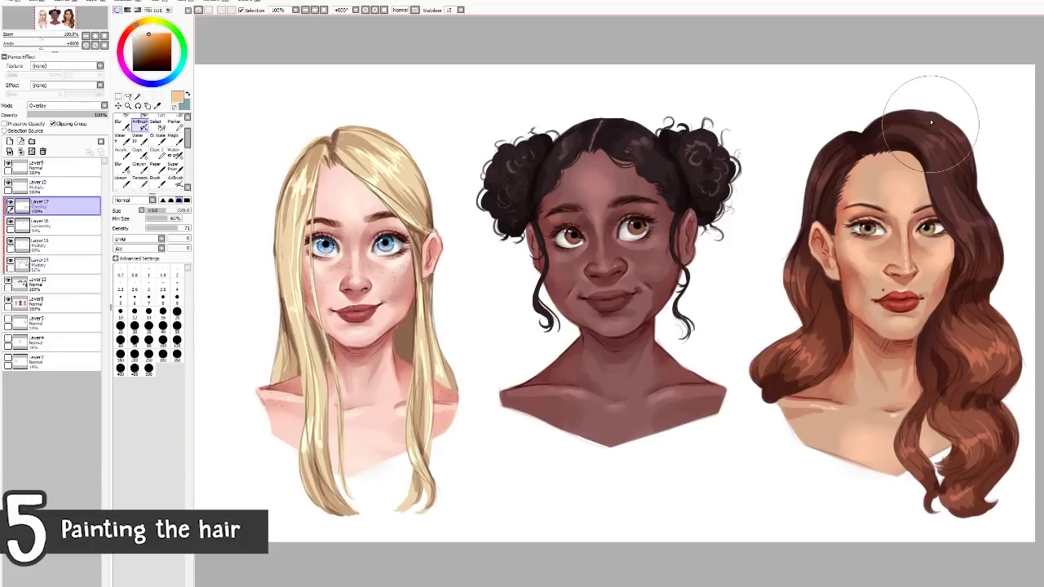
Merge the clipped shading, Luminosity and Overlay layers down into the base hair layer, Layer13
click(66, 263)
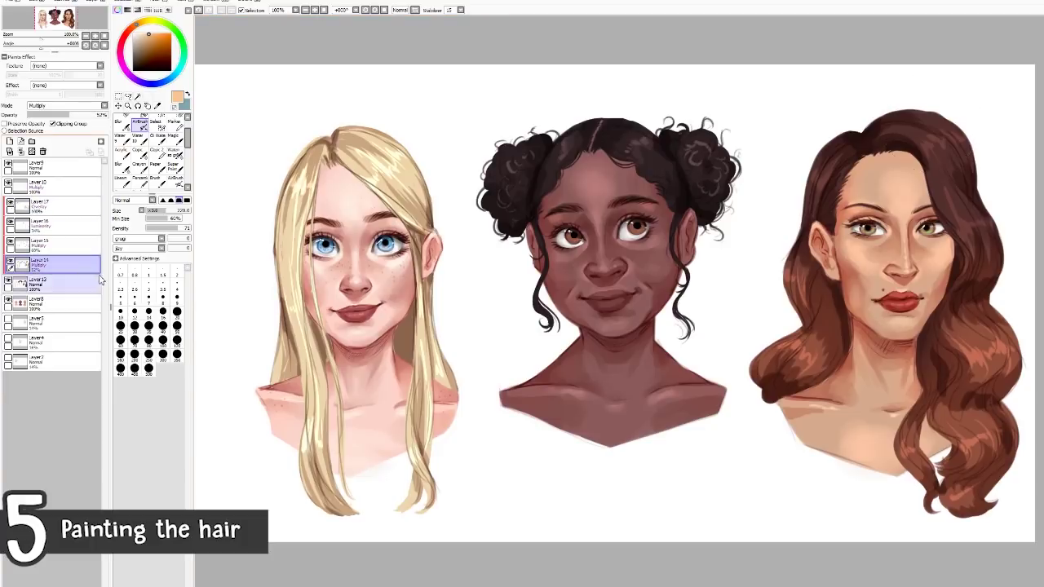
key(ctrl+e)
click(74, 247)
key(ctrl+e)
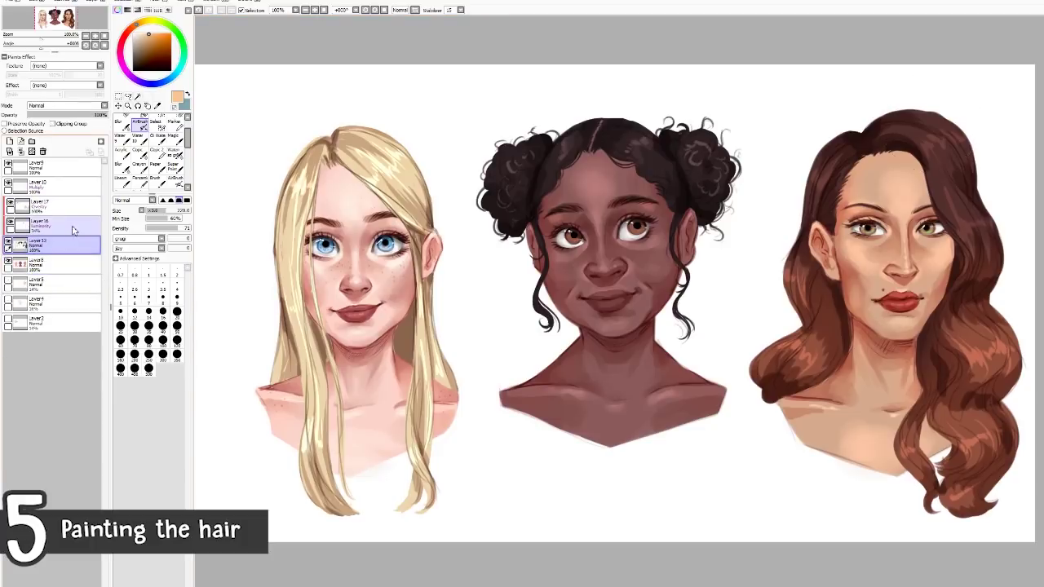
click(75, 231)
key(ctrl+e)
click(73, 206)
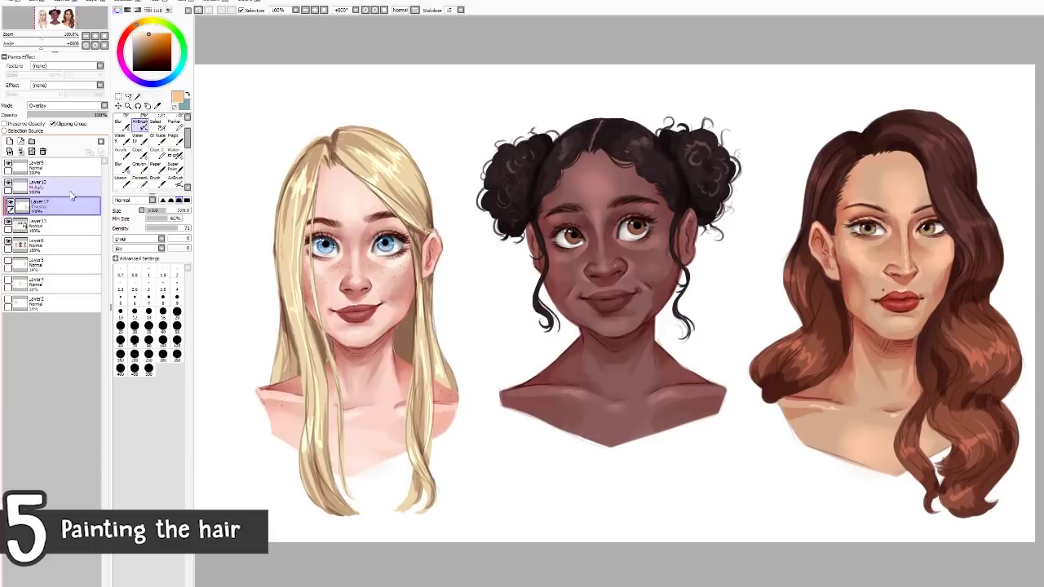
key(ctrl+e)
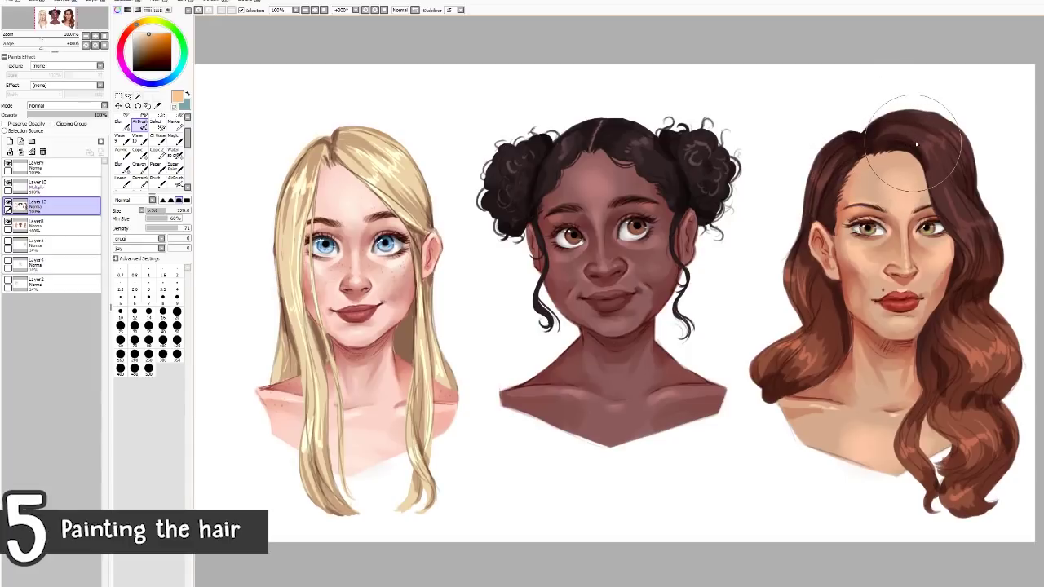
Switch to the Acrylic brush at size 10 and blend the first portrait's swept fringe with sampled blonde tones
click(121, 157)
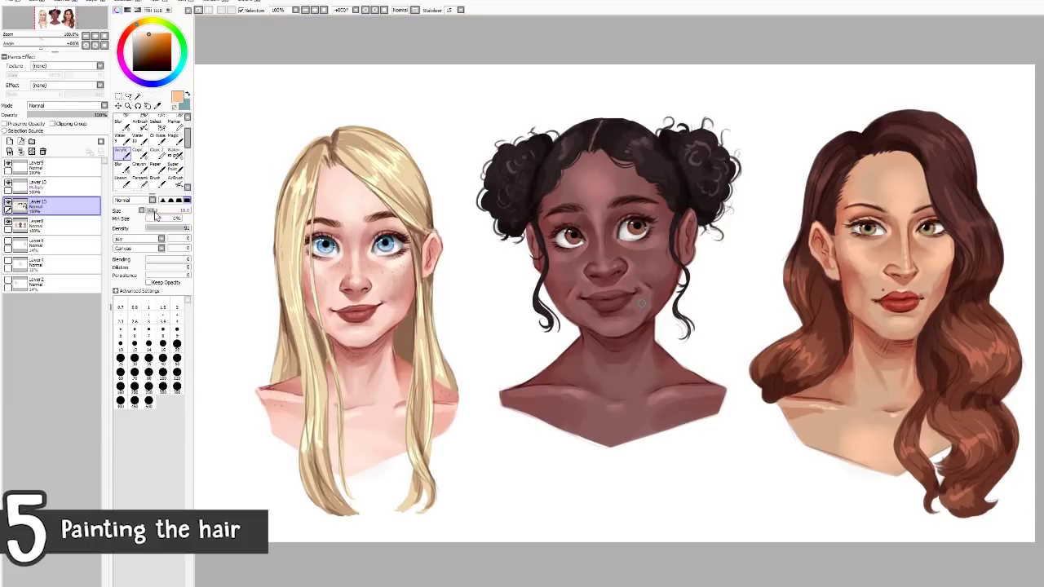
click(153, 214)
drag(187, 134, 187, 149)
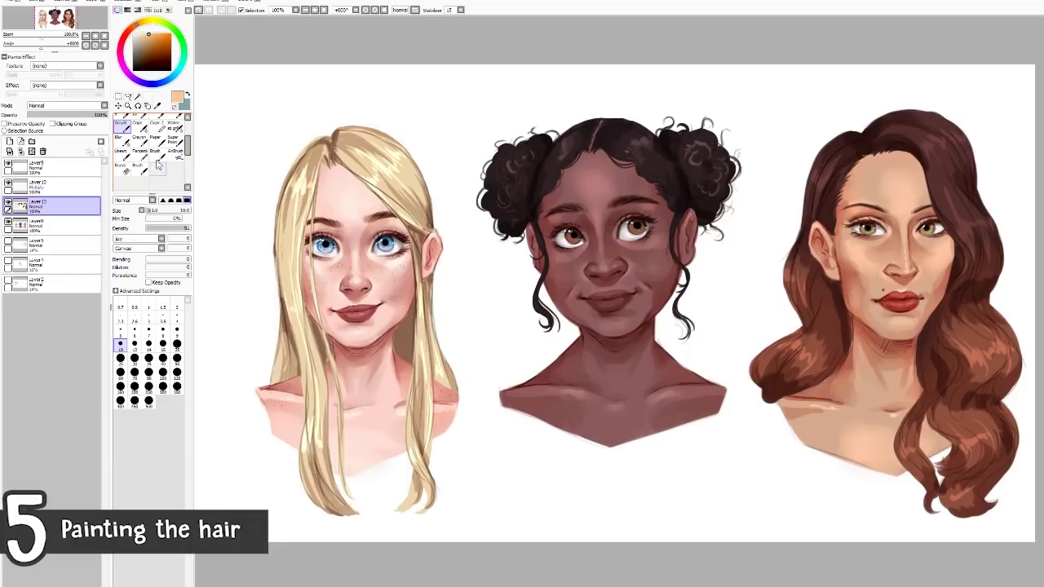
drag(188, 148, 190, 132)
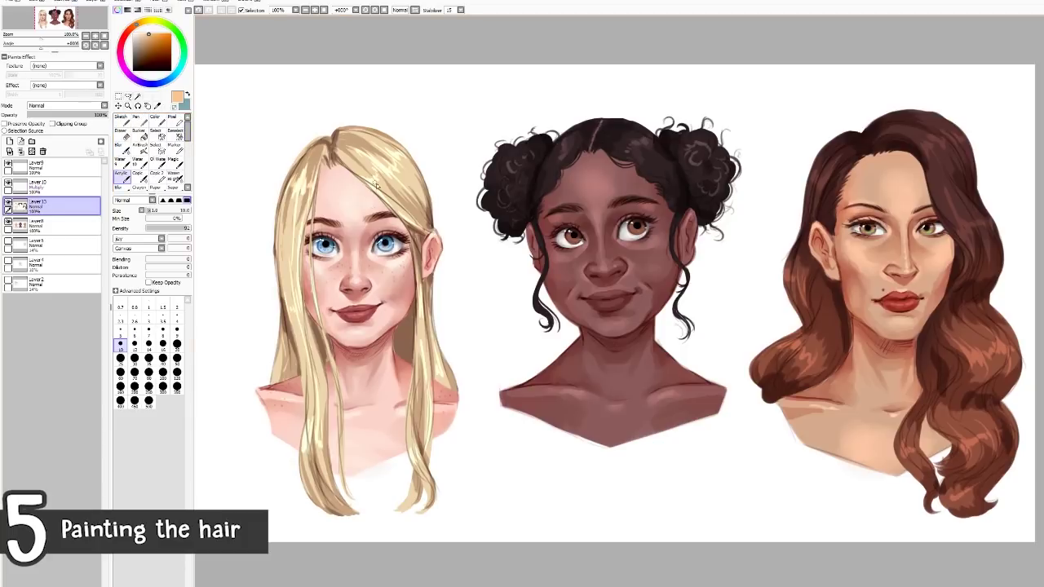
alt+click(423, 211)
alt+click(390, 180)
alt+click(421, 217)
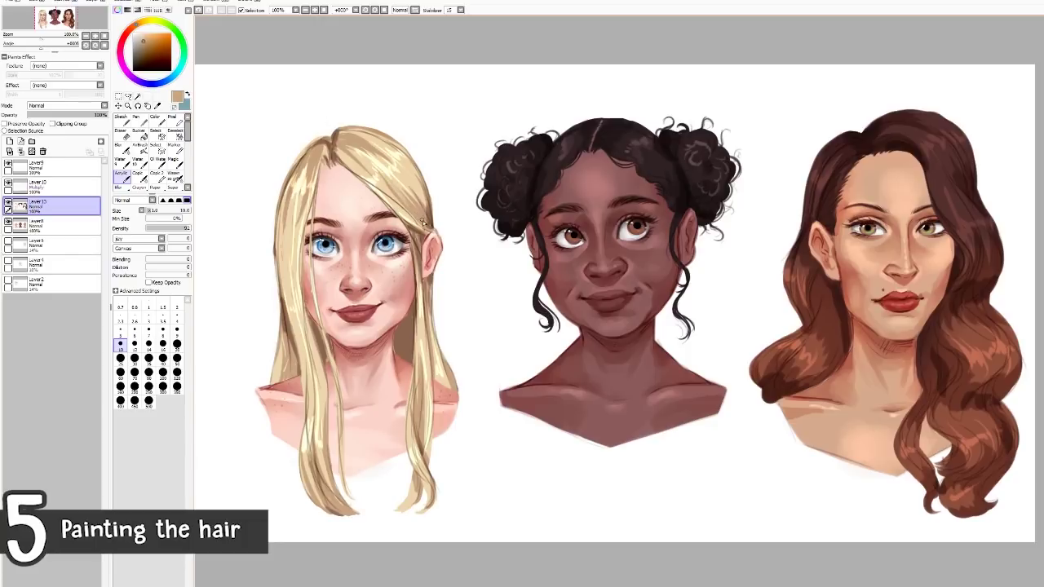
alt+click(394, 174)
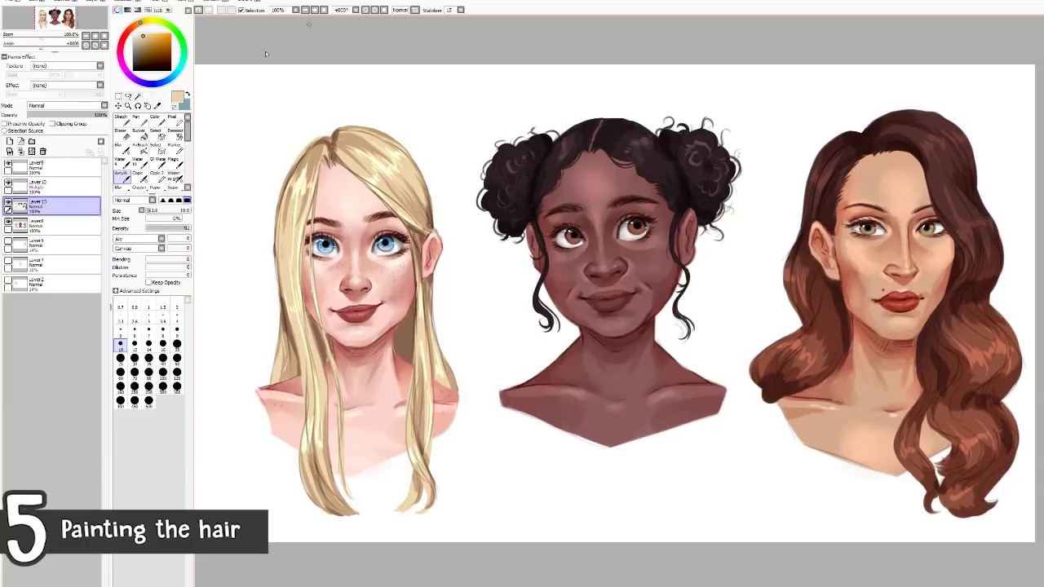
Set the brush's Blending to 30 and blend sampled brown and blonde strands from above the first portrait's ear into the crown
drag(150, 260, 162, 264)
alt+click(433, 221)
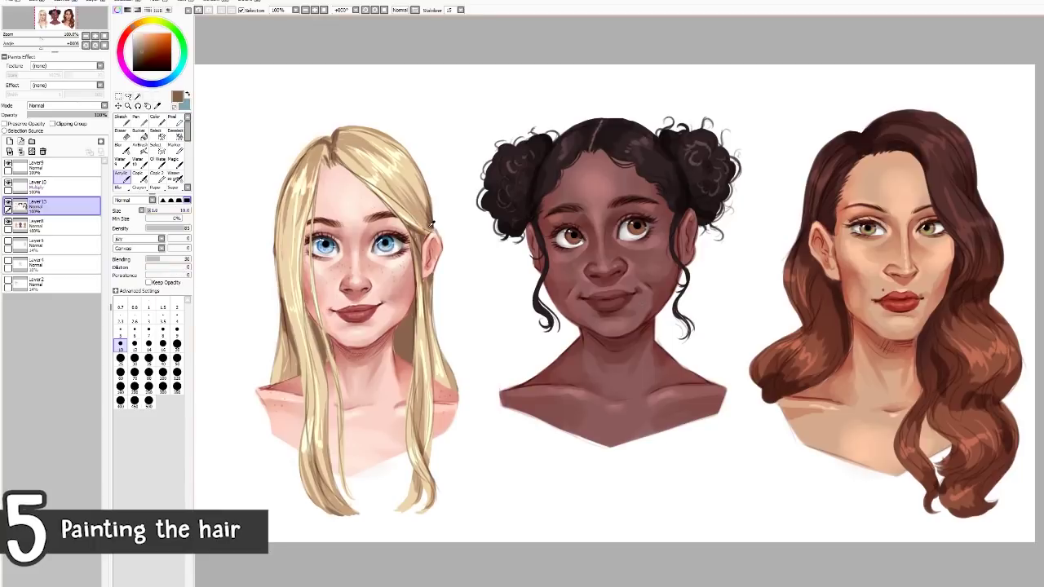
alt+click(430, 226)
alt+click(430, 229)
alt+click(419, 183)
alt+click(428, 220)
drag(429, 217, 404, 160)
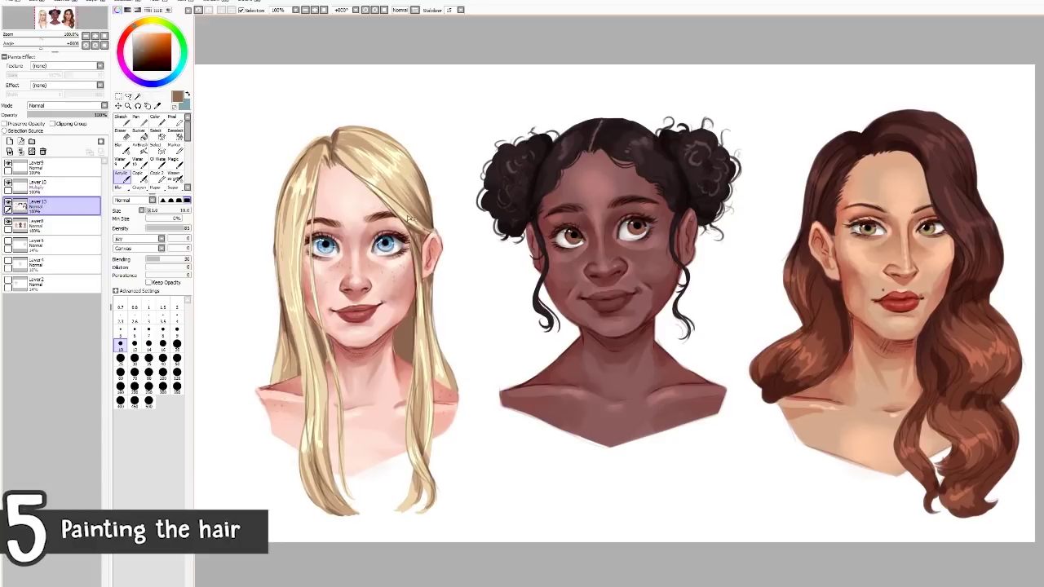
alt+click(387, 186)
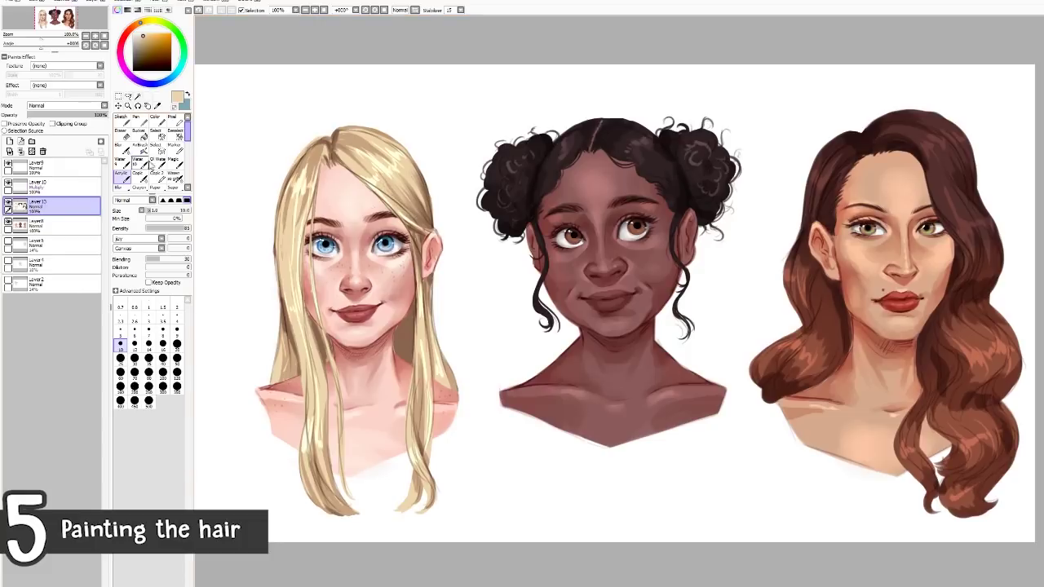
Merge the Multiply layer with the hair layer below and refine the first portrait's fringe with sampled tones
click(87, 184)
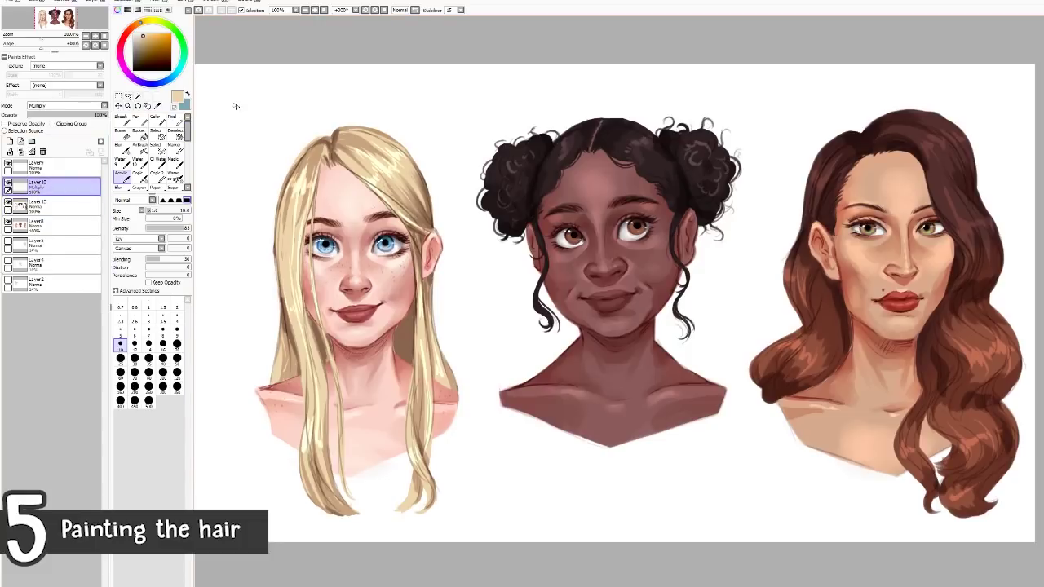
click(21, 152)
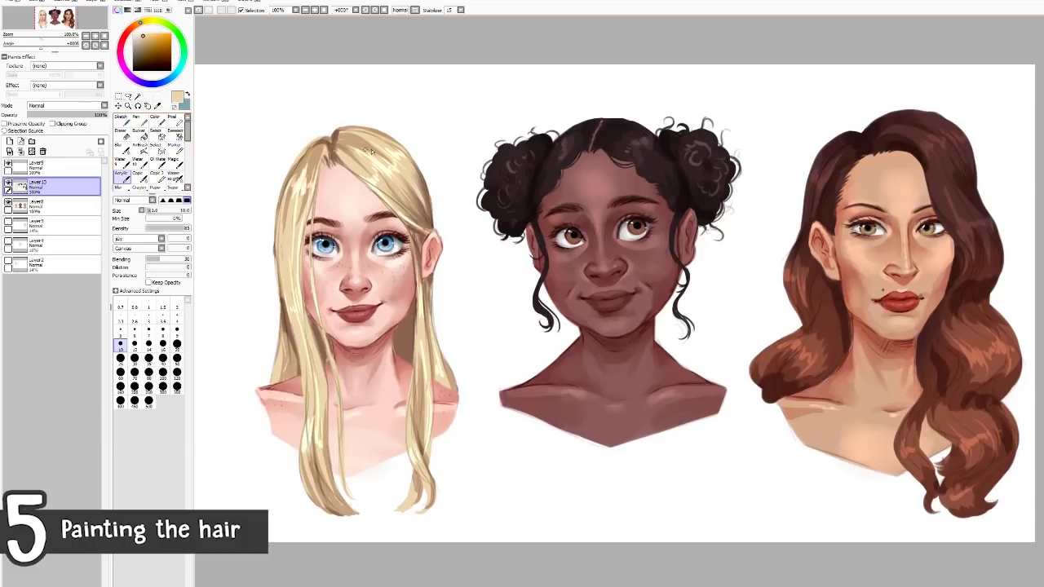
right_click(398, 201)
alt+click(416, 209)
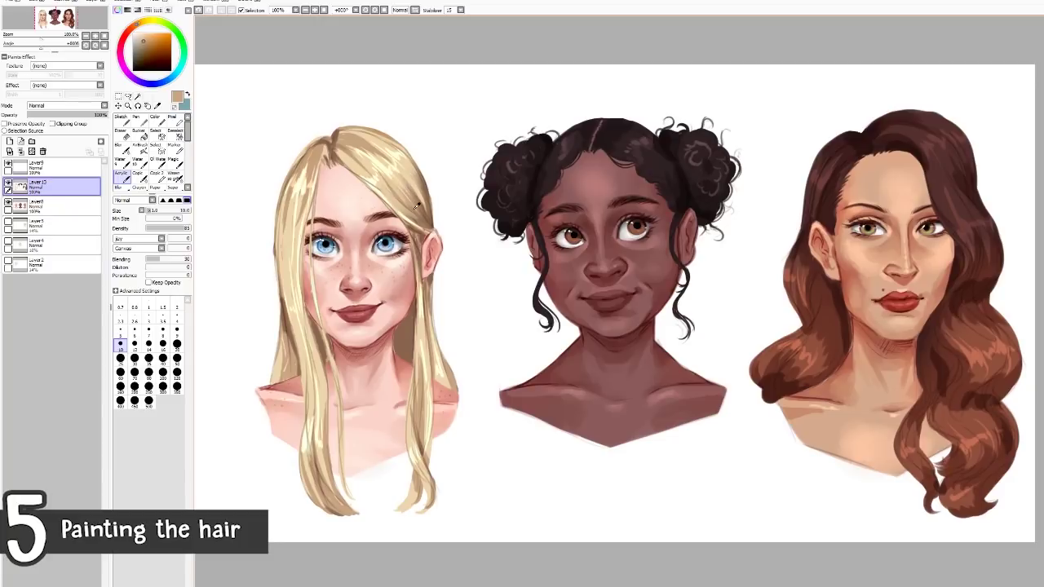
alt+click(430, 220)
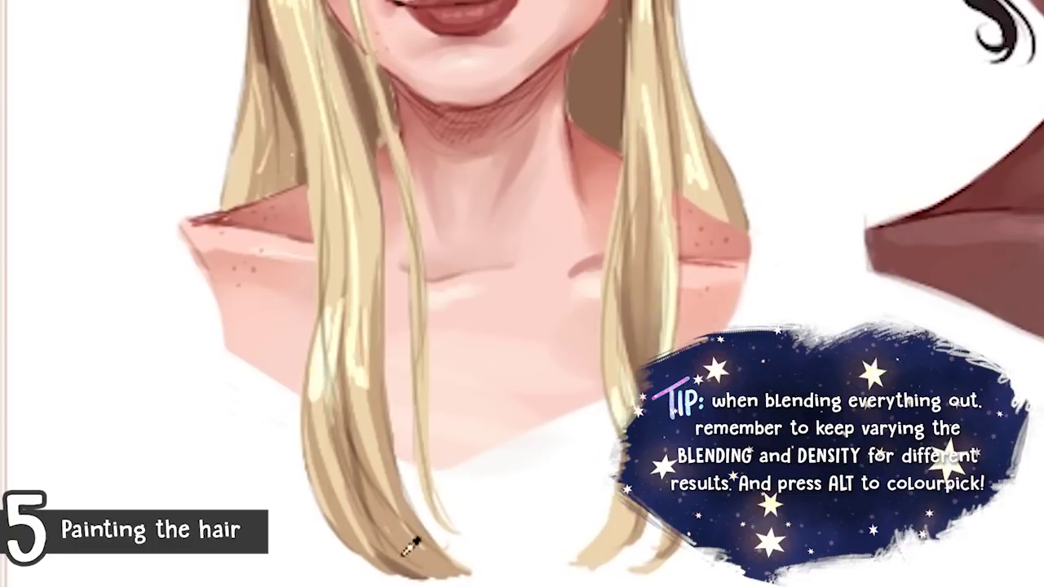
Sample nearby hair tones and blend long strands through the first portrait's left front lock, from its tip up to the shoulder
alt+click(412, 581)
drag(424, 575, 355, 428)
alt+click(406, 573)
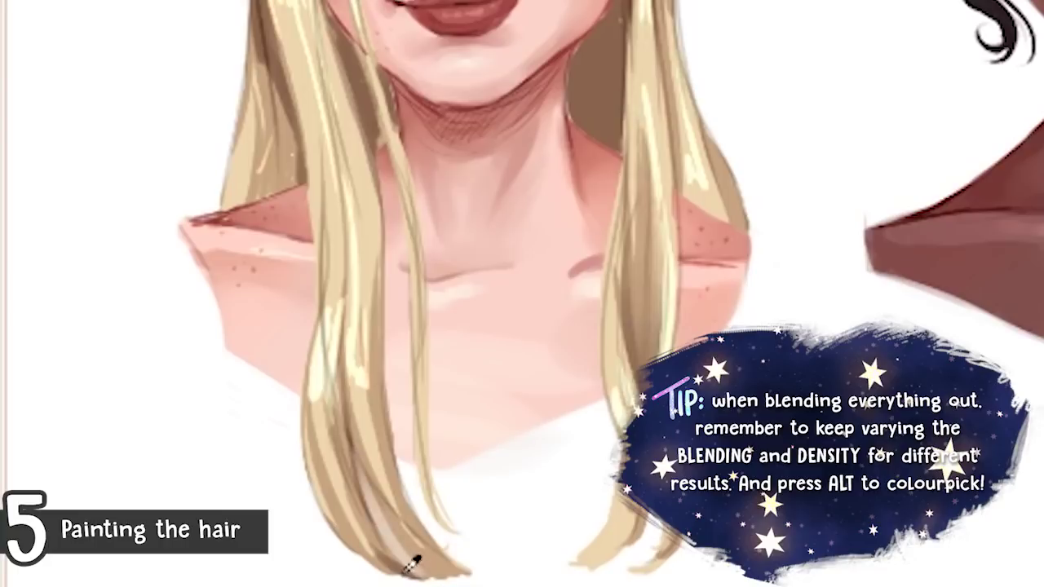
mouse_move(422, 578)
mouse_down()
mouse_move(359, 419)
mouse_move(391, 546)
mouse_move(433, 566)
mouse_move(358, 425)
mouse_up()
alt+click(404, 568)
drag(391, 551, 344, 393)
mouse_move(399, 575)
mouse_down()
mouse_move(380, 550)
mouse_move(408, 541)
mouse_move(364, 384)
mouse_move(364, 210)
mouse_move(336, 413)
mouse_move(356, 509)
mouse_move(406, 560)
mouse_move(397, 560)
mouse_move(403, 508)
mouse_move(362, 370)
mouse_up()
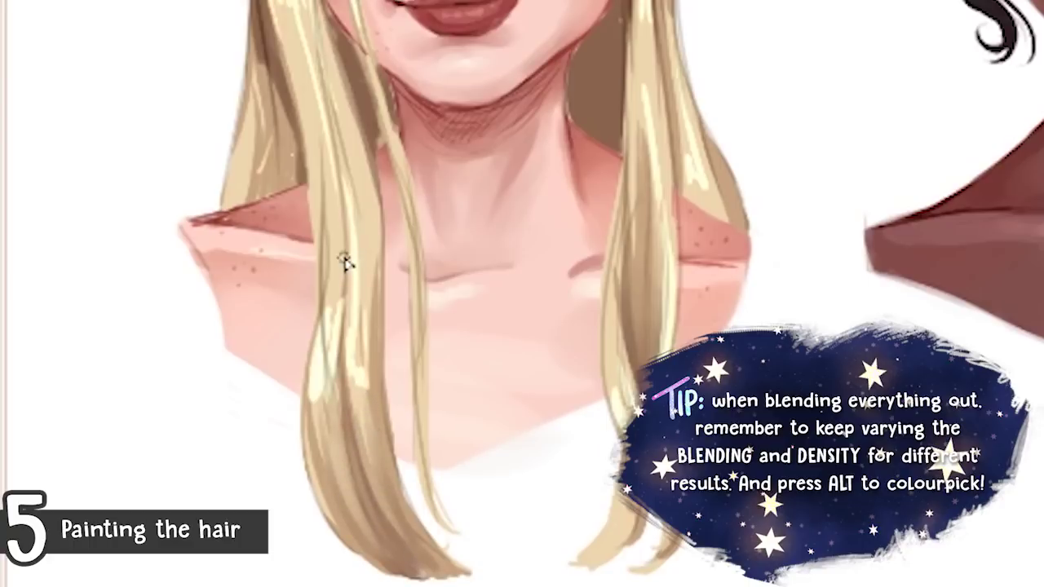
drag(341, 244, 365, 330)
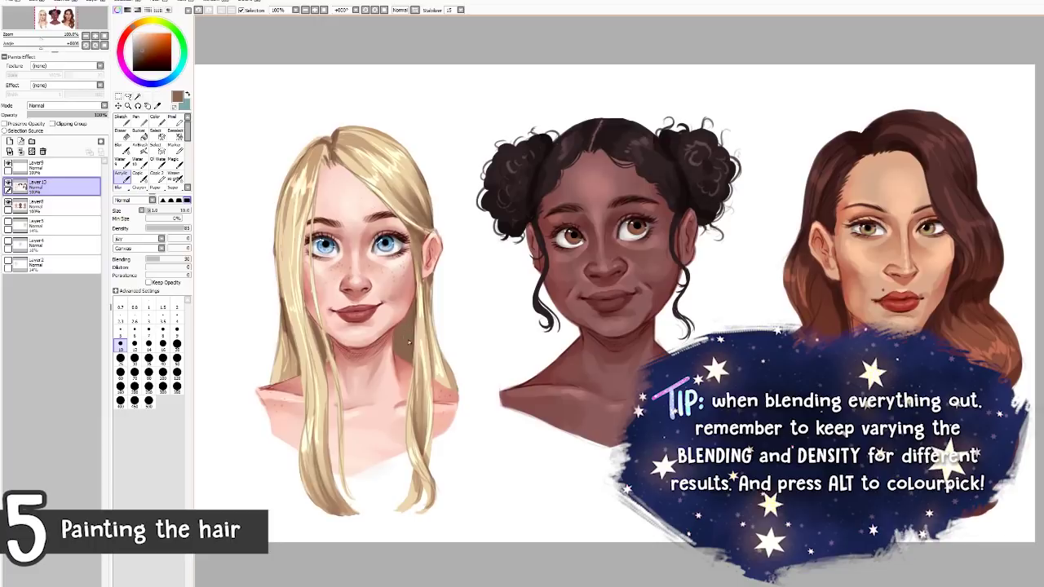
Sample nearby blonde tones and blend the first portrait's long strands falling from beside the ear to the chest
alt+click(424, 385)
alt+click(420, 364)
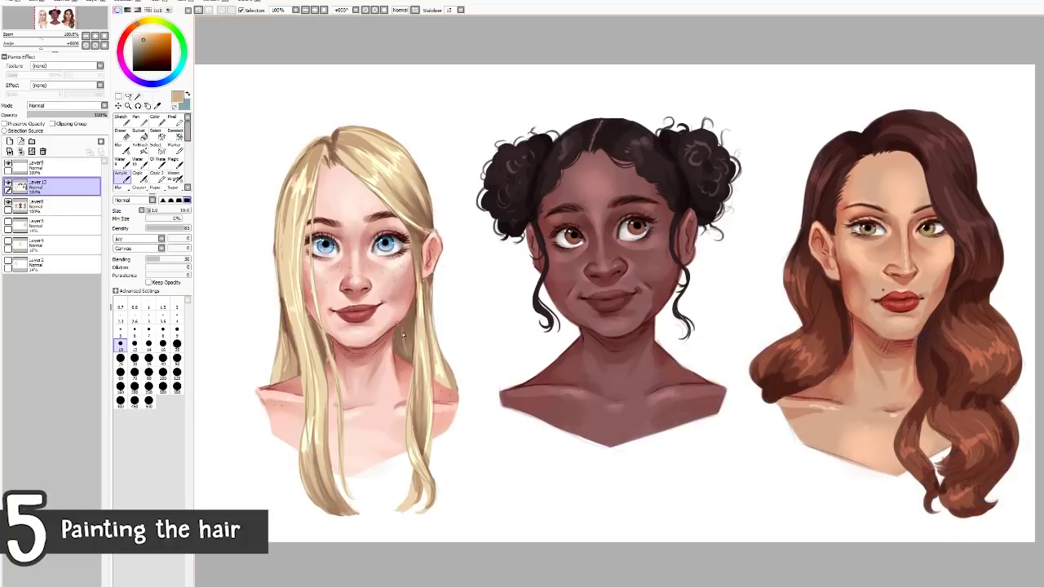
alt+click(419, 288)
drag(420, 286, 409, 434)
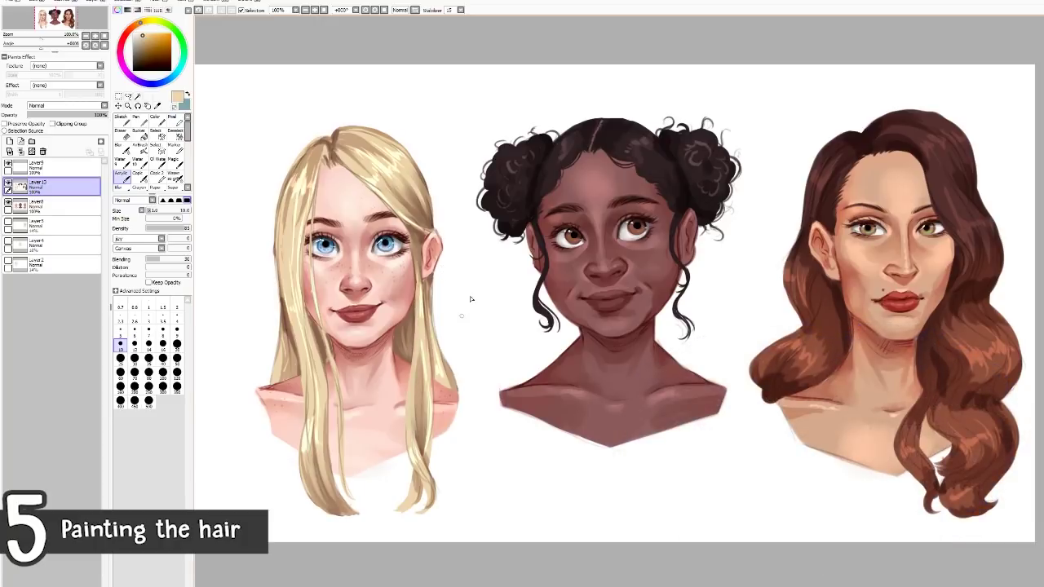
Sample brown and light blonde tones and blend the outer strands on the left side of the first portrait's hair
alt+click(285, 321)
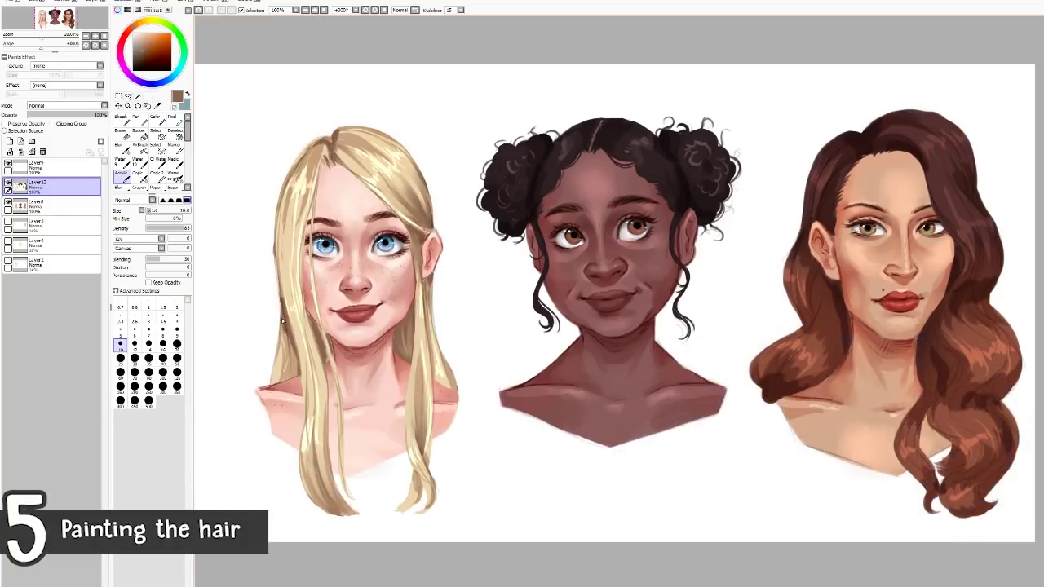
alt+click(308, 359)
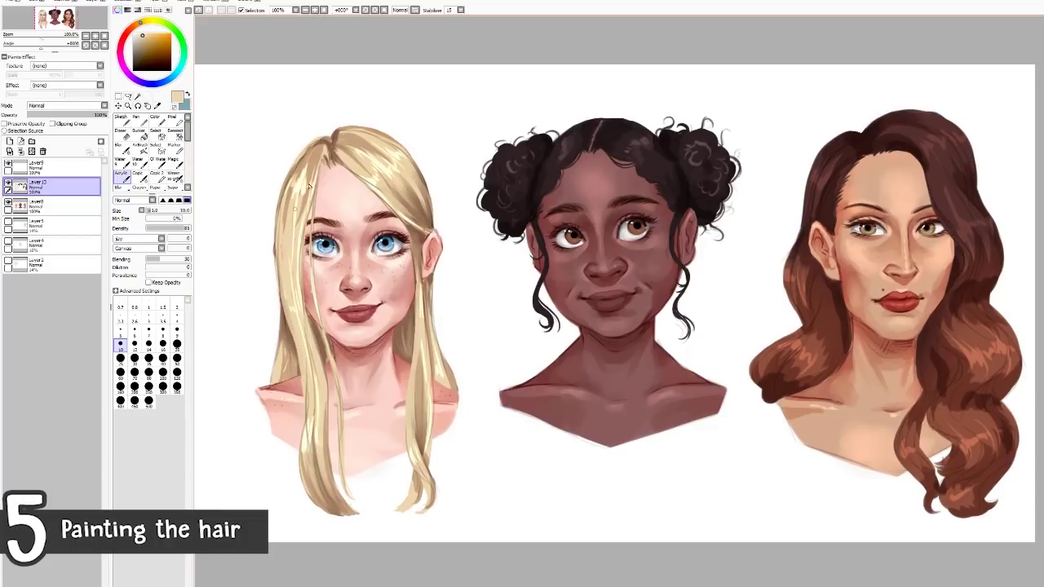
drag(291, 332, 306, 380)
drag(276, 248, 283, 303)
drag(287, 257, 277, 346)
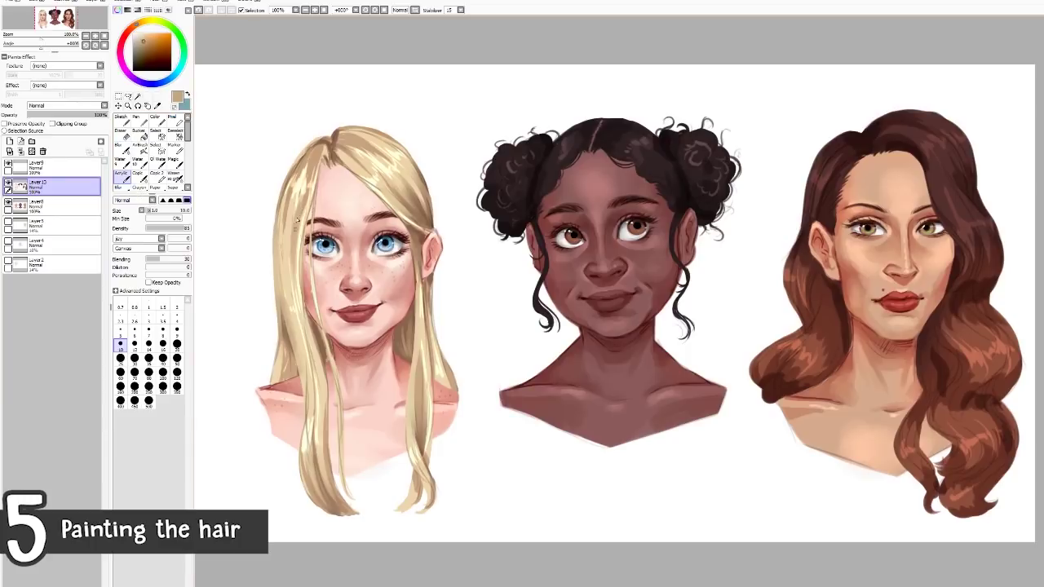
Sample tones around the parting and blend the first portrait's swept fringe from the crown towards the ear
alt+click(336, 140)
mouse_move(337, 131)
mouse_down()
mouse_move(376, 140)
mouse_move(410, 179)
mouse_move(403, 168)
mouse_move(374, 191)
mouse_up()
alt+click(411, 222)
alt+click(335, 144)
alt+click(381, 170)
drag(379, 181, 403, 206)
Blend the lower lengths of the first portrait's front locks on both sides with a sampled blonde tone
drag(313, 371, 308, 473)
alt+click(314, 425)
drag(340, 384, 352, 499)
mouse_move(427, 343)
mouse_down()
mouse_move(421, 473)
mouse_move(396, 506)
mouse_up()
drag(429, 286, 452, 387)
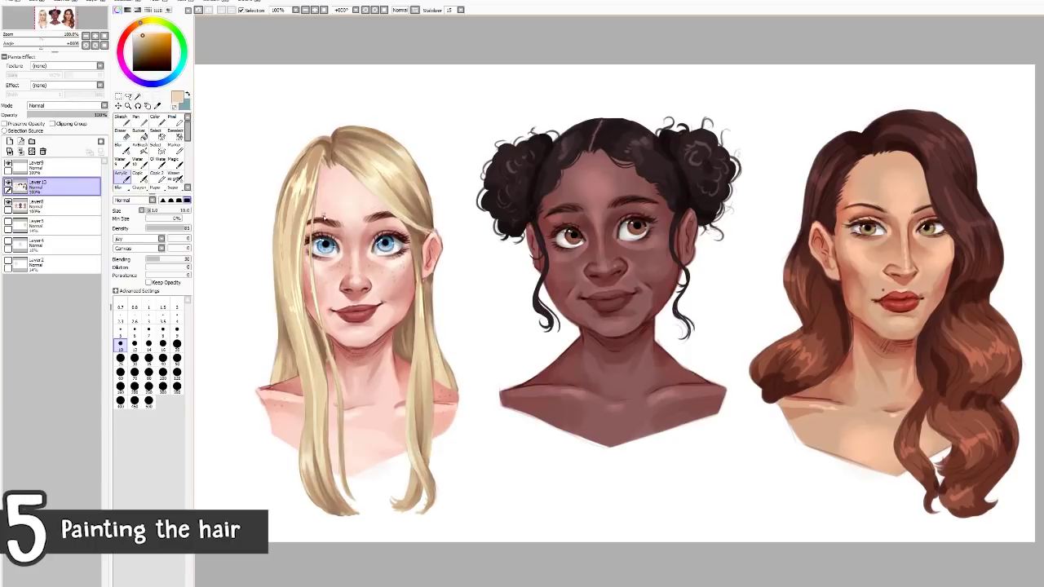
Paint finishing strands over the first portrait's crown, front locks and the hair behind the ear
drag(321, 139, 282, 230)
drag(421, 269, 445, 384)
alt+click(303, 216)
drag(415, 318, 415, 430)
mouse_move(300, 157)
mouse_down()
mouse_move(279, 332)
mouse_move(331, 372)
mouse_up()
At brush size 5, sample the second portrait's dark hair tone and refine her hairline and both curly buns
click(120, 332)
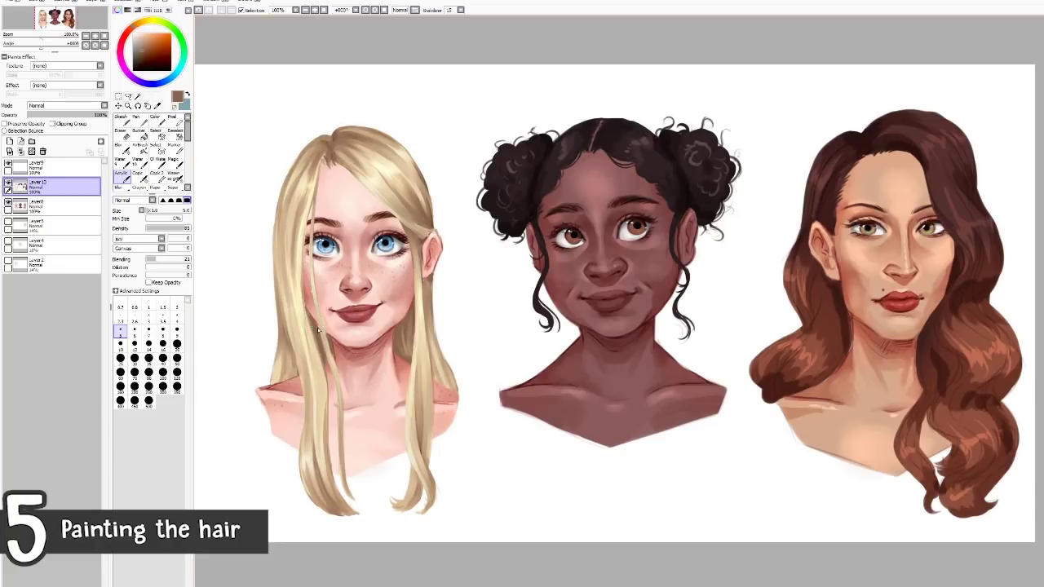
alt+click(658, 159)
key(h)
drag(612, 189, 615, 206)
key(h)
click(164, 260)
drag(545, 174, 557, 188)
drag(641, 154, 661, 168)
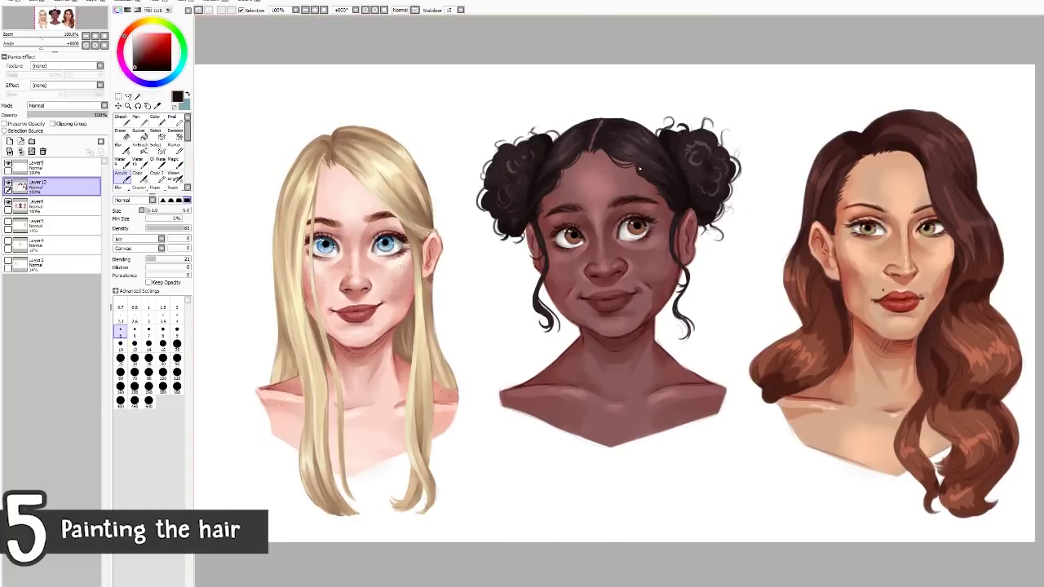
drag(524, 155, 493, 183)
mouse_move(682, 147)
mouse_down()
mouse_move(711, 191)
mouse_move(710, 168)
mouse_up()
Enlarge the brush, sample the third portrait's hair and blend the waves on the right side of her face
click(152, 210)
alt+click(975, 320)
drag(989, 296, 948, 343)
drag(1011, 364, 951, 418)
drag(932, 170, 950, 218)
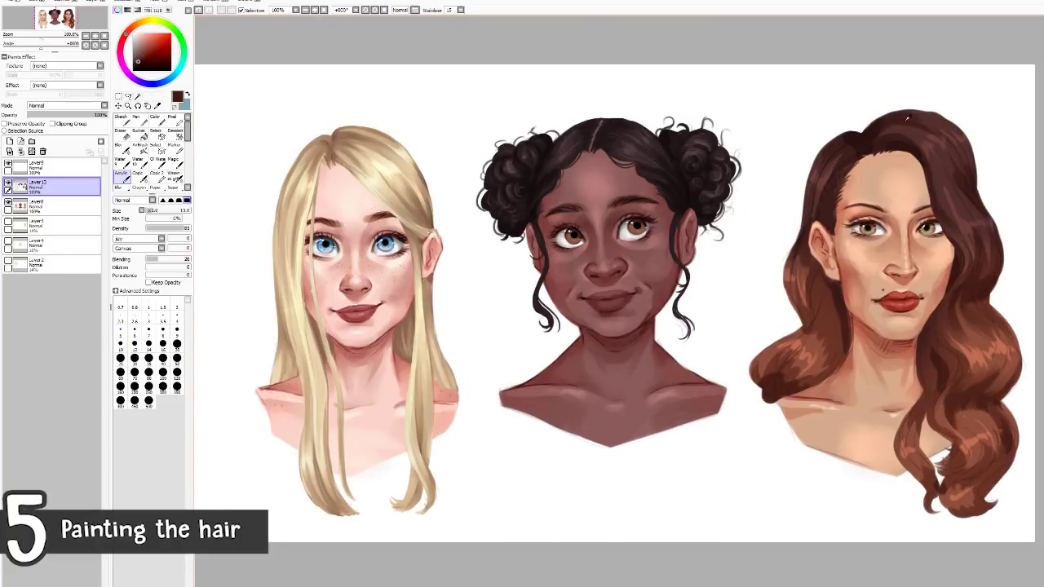
Blend the third portrait's waves on the left side down to the shoulder, checking the canvas mirrored
drag(831, 292, 837, 338)
drag(827, 358, 767, 387)
drag(796, 266, 811, 317)
key(h)
drag(324, 181, 299, 271)
key(h)
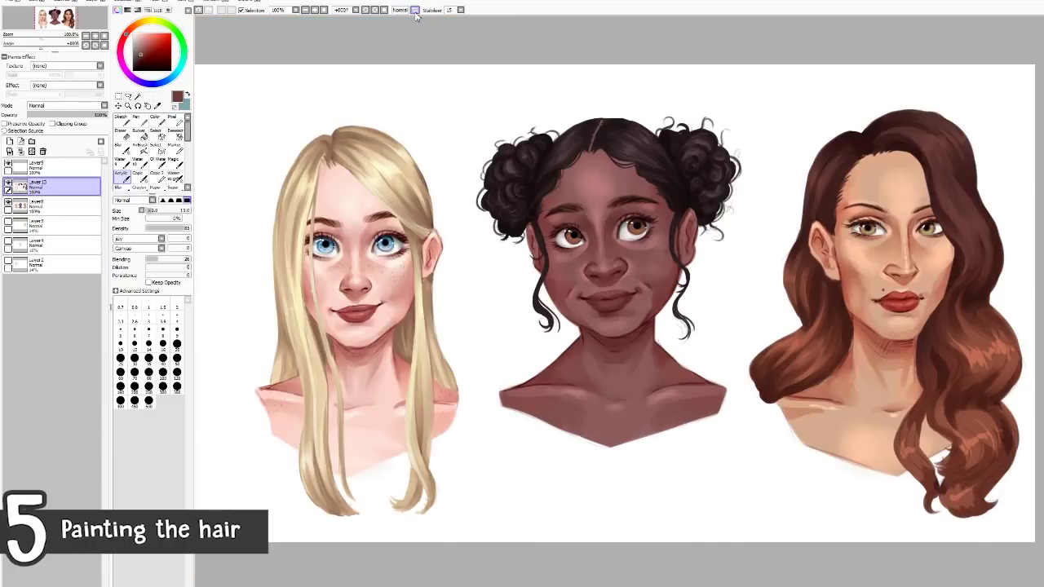
Sample reddish-brown tones and smooth the highlights through the third portrait's lower right curls
drag(932, 129, 949, 169)
drag(938, 374, 915, 473)
alt+click(983, 352)
drag(938, 433, 976, 475)
drag(991, 421, 997, 480)
alt+click(976, 364)
drag(997, 351, 1013, 390)
drag(988, 408, 957, 425)
drag(987, 341, 1002, 385)
Refine the third portrait's hairline at brush size 6 and set the brush Density to 33
click(134, 332)
drag(865, 157, 841, 204)
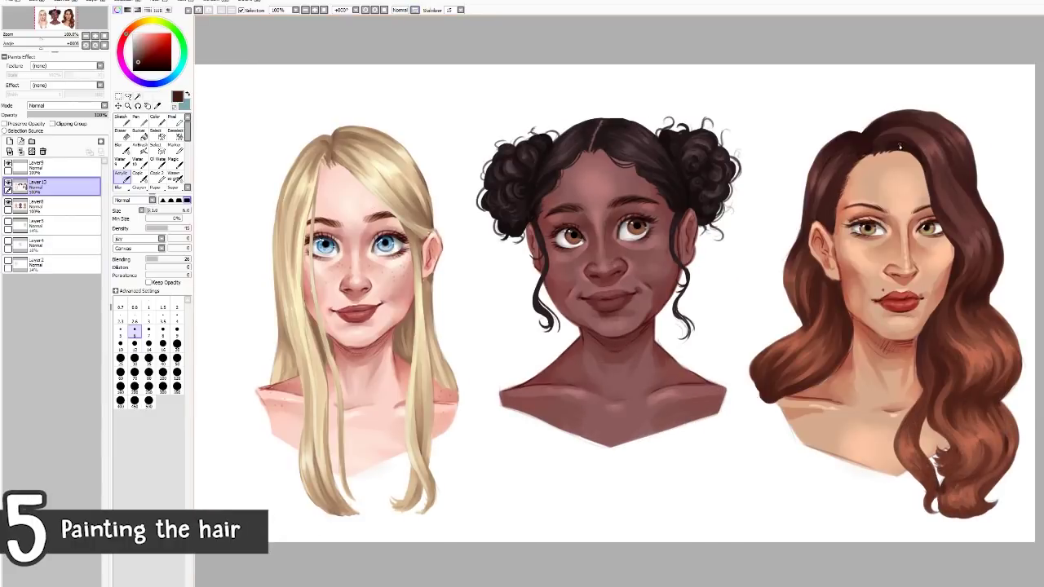
click(161, 228)
alt+click(904, 145)
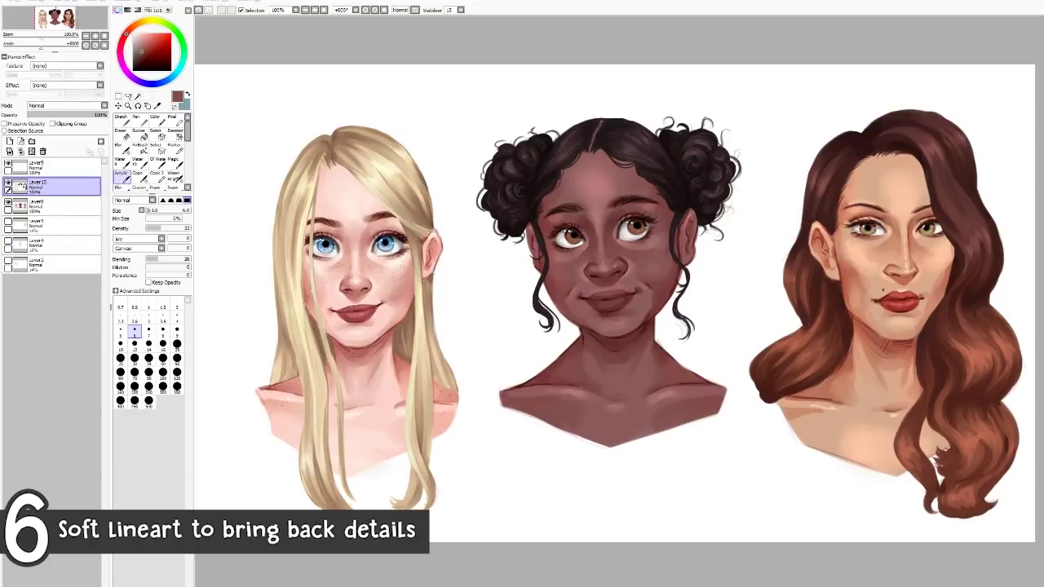
Add a new layer above the hair layer, set to Multiply at 90% opacity, and sample the first portrait's hair tone
alt+click(589, 132)
click(9, 142)
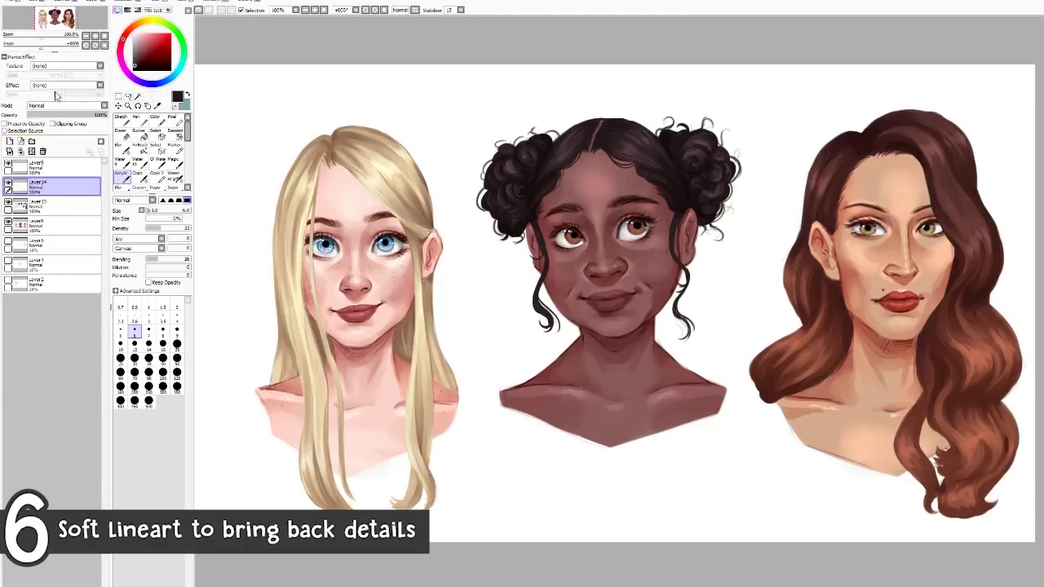
click(80, 107)
click(84, 123)
alt+click(292, 227)
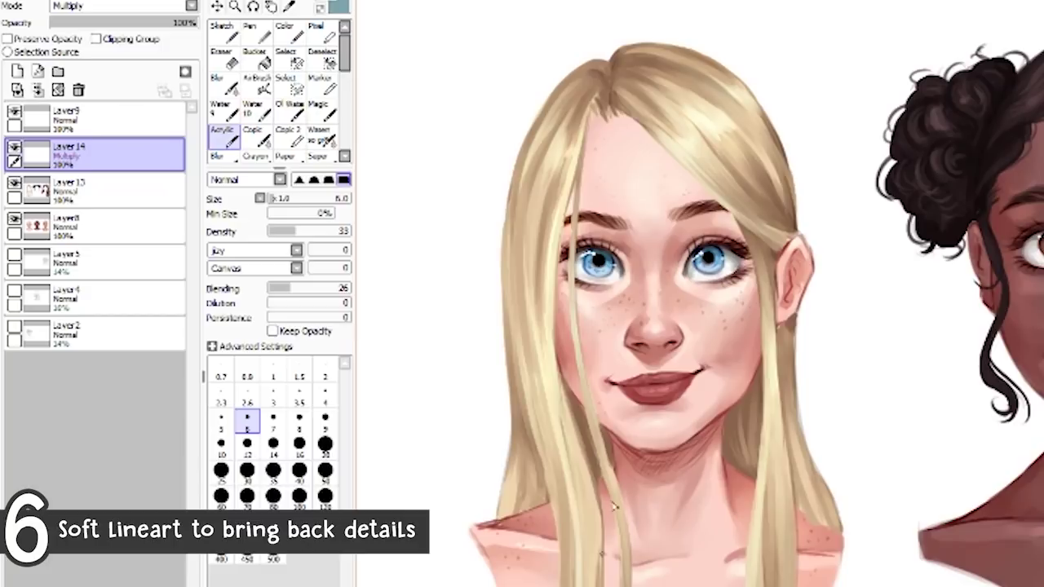
drag(183, 25, 189, 49)
Set the brush size to 5.1 and draw soft lineart along the first portrait's strand in front of the ear
drag(274, 198, 265, 196)
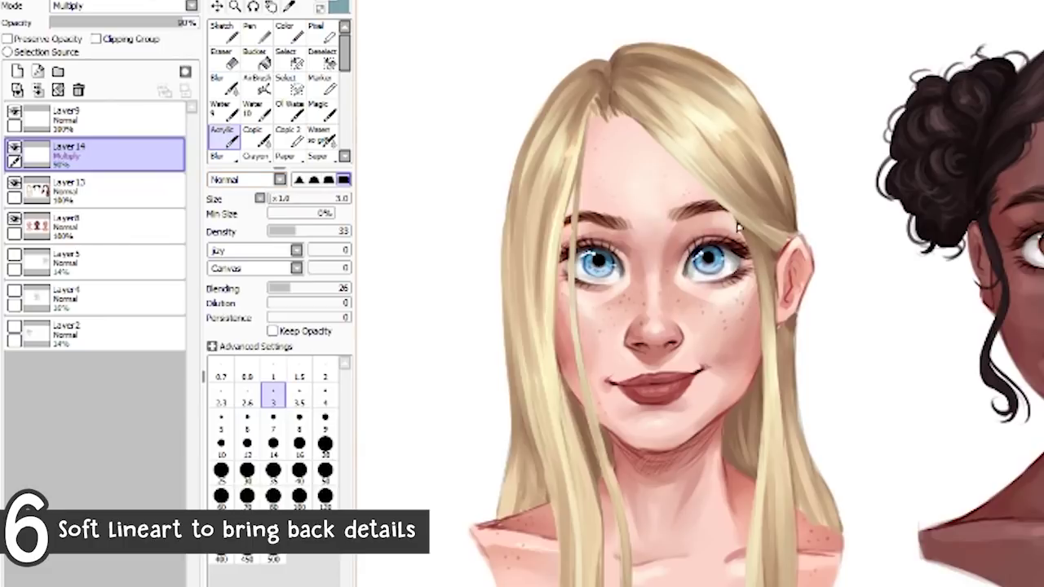
drag(738, 226, 763, 289)
click(260, 199)
click(300, 216)
click(310, 199)
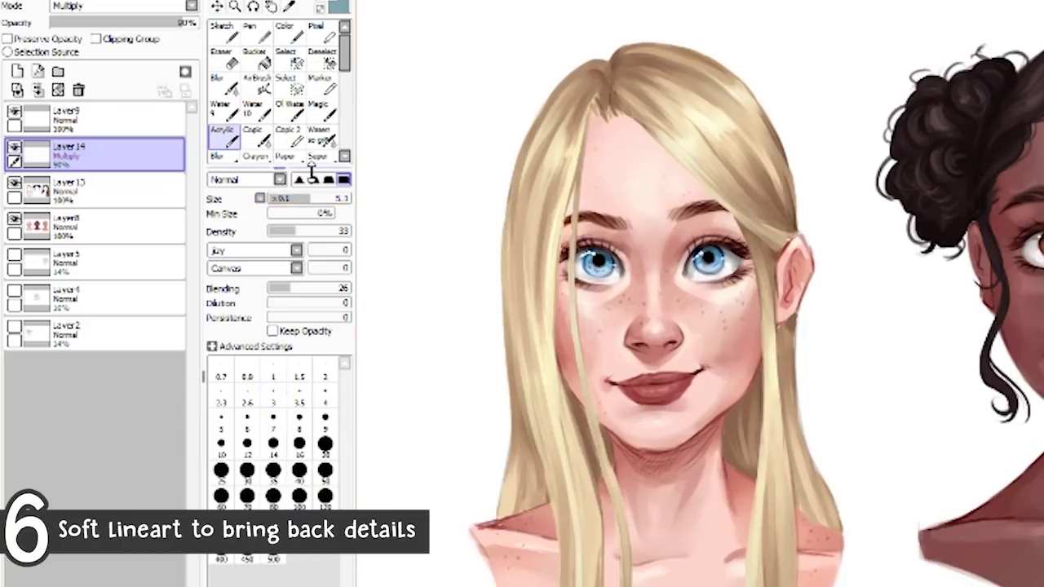
drag(772, 261, 778, 369)
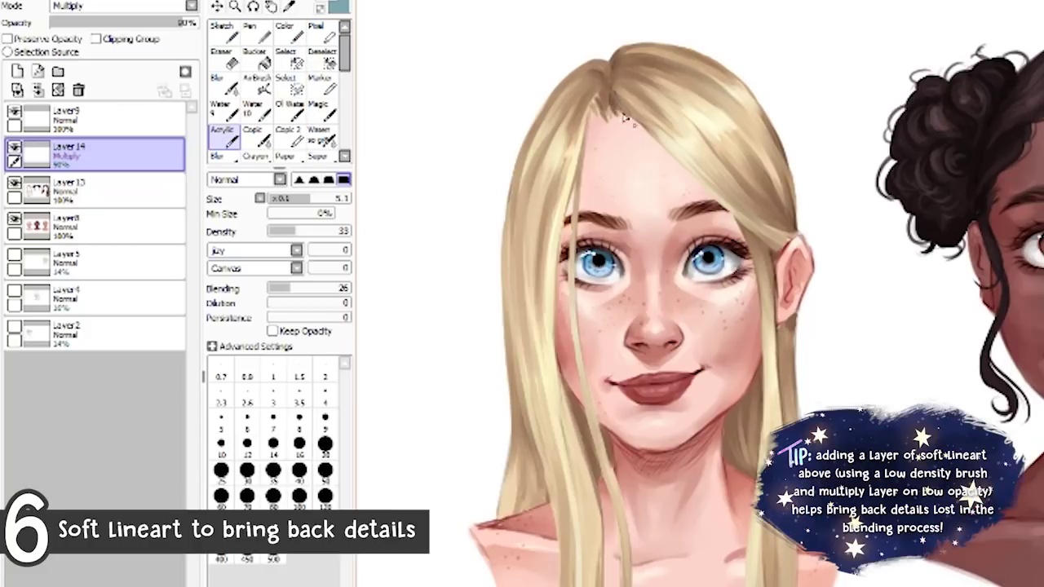
Draw soft lineart strands along the first portrait's swept fringe from the parting to the ear
drag(622, 113, 683, 165)
drag(647, 133, 702, 185)
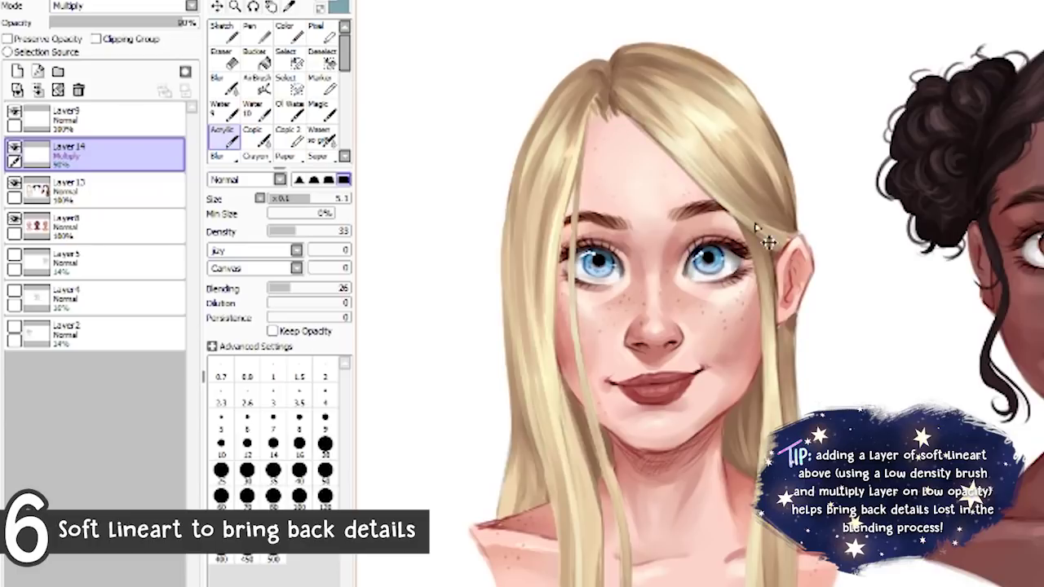
drag(730, 213, 750, 234)
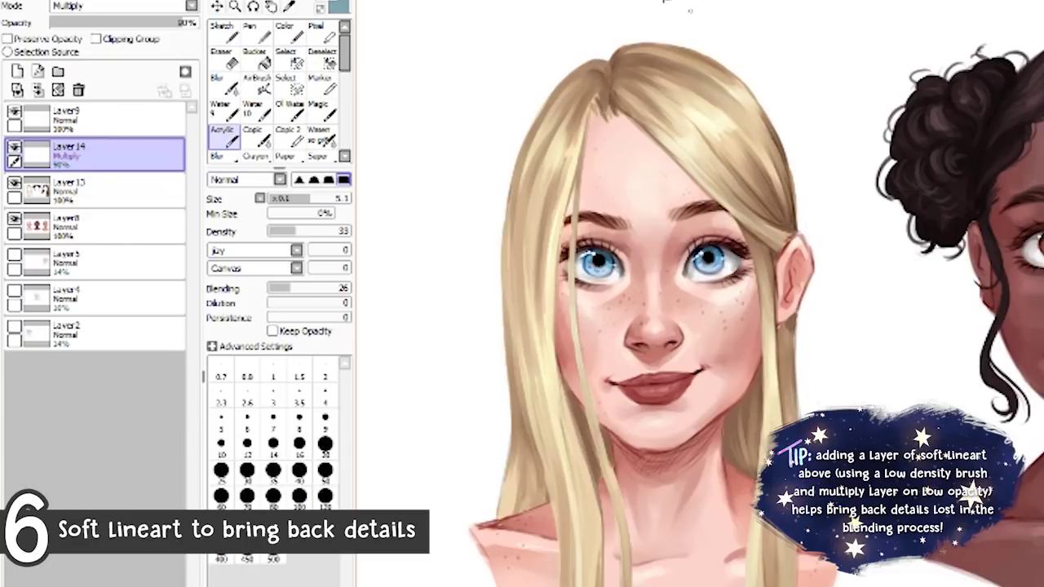
drag(318, 231, 290, 234)
drag(614, 82, 689, 141)
drag(608, 50, 791, 260)
Draw soft lineart down the first portrait's long locks on both sides and along the hair's outer edge
drag(747, 236, 765, 559)
drag(417, 406, 432, 489)
drag(432, 277, 455, 392)
drag(316, 209, 310, 322)
drag(314, 236, 335, 369)
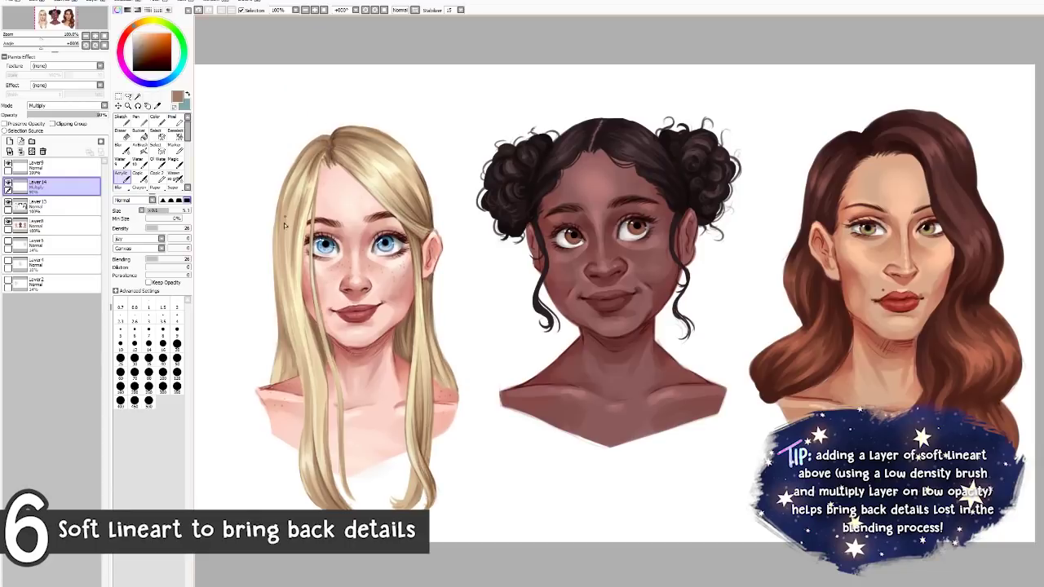
drag(326, 135, 274, 382)
drag(316, 338, 351, 508)
Return to the Acrylic brush and lower the Multiply lineart layer's opacity to 75%
key(e)
click(121, 178)
mouse_move(98, 115)
mouse_down()
mouse_move(69, 115)
mouse_move(87, 115)
mouse_up()
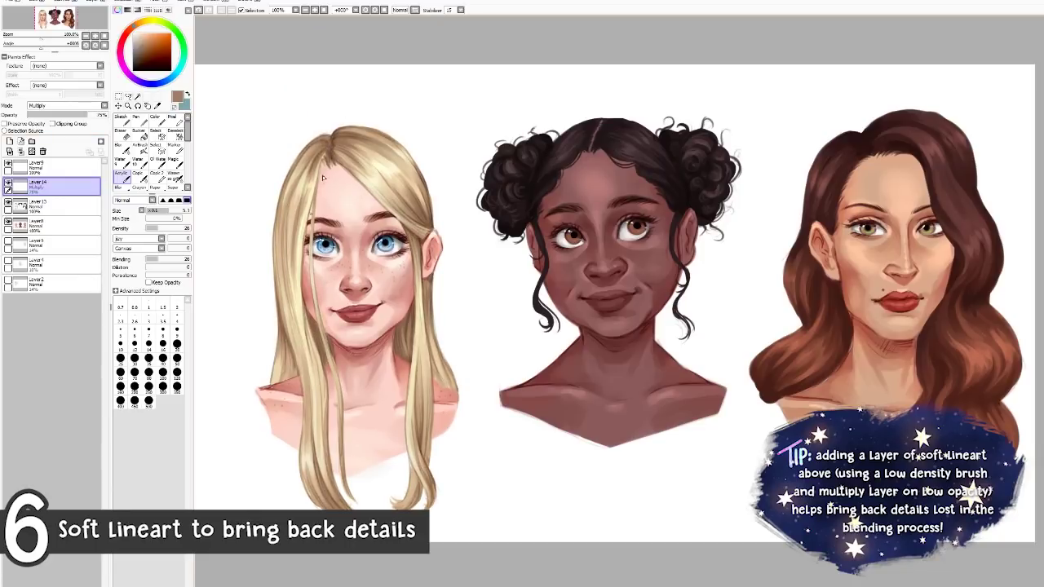
Sample dark hair tones and draw soft lineart around the third portrait's hairline and left-side waves
right_click(667, 162)
right_click(859, 148)
drag(865, 154, 839, 176)
drag(922, 164, 952, 256)
drag(822, 149, 804, 217)
drag(815, 314, 764, 350)
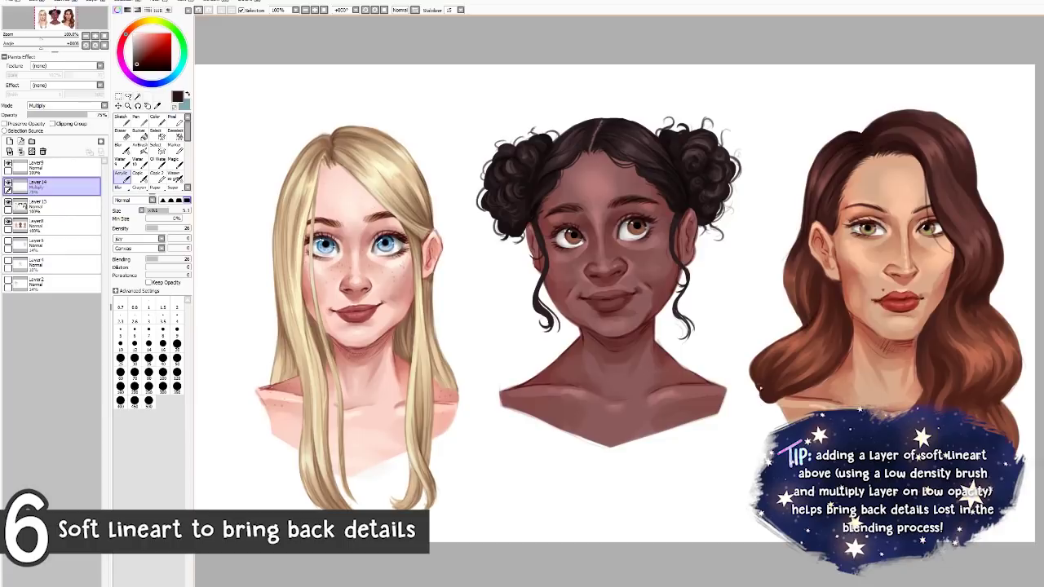
Define the outer contours and long waves on both sides of the third portrait's hair with soft lineart
drag(803, 224, 785, 323)
drag(964, 261, 917, 408)
drag(1000, 393, 1018, 444)
drag(928, 135, 1004, 263)
drag(990, 305, 1021, 369)
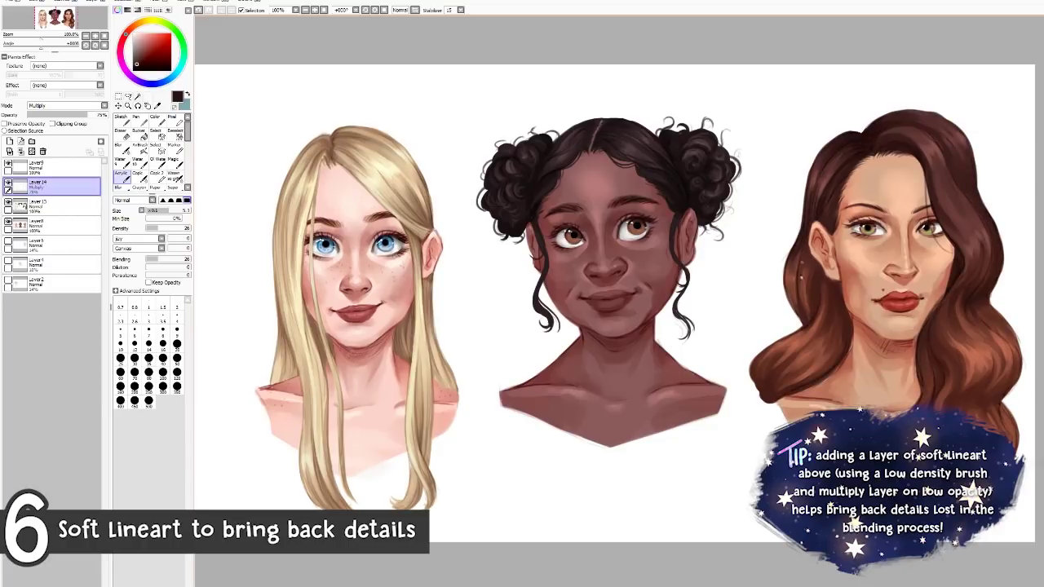
drag(795, 332, 752, 400)
drag(786, 251, 788, 309)
drag(984, 201, 998, 292)
drag(993, 307, 1020, 462)
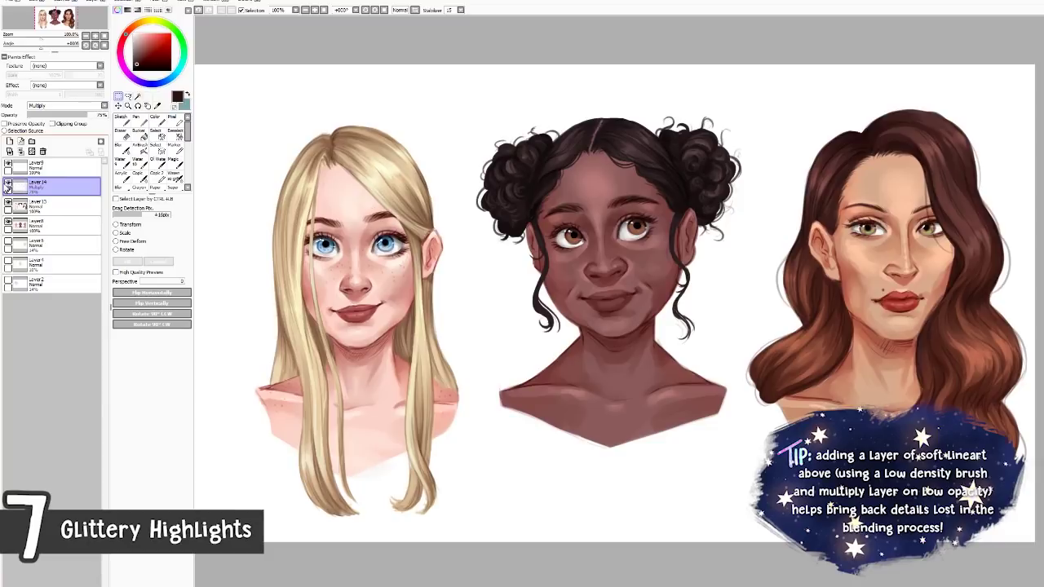
Compare the three hairstyles with the Multiply lineart layer hidden and shown
click(8, 186)
click(8, 186)
click(8, 186)
click(9, 186)
click(8, 186)
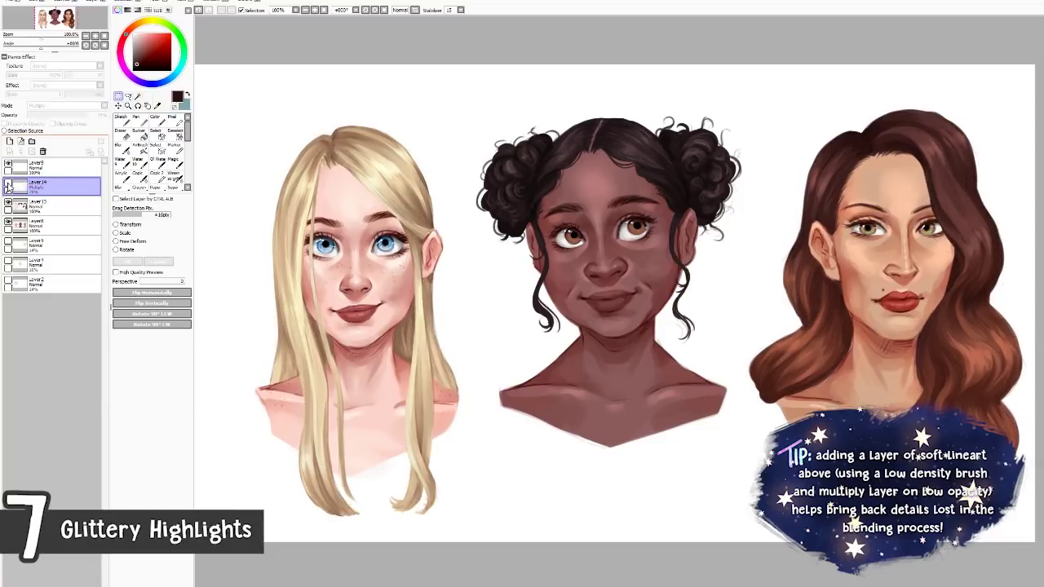
click(8, 186)
click(8, 186)
click(8, 186)
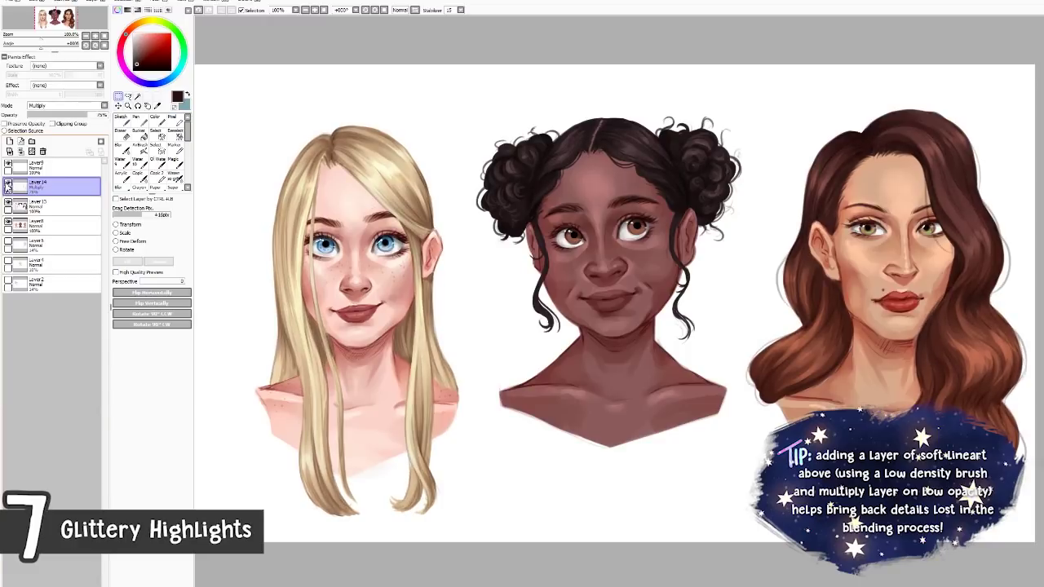
click(8, 186)
click(8, 186)
click(8, 186)
click(8, 187)
click(8, 186)
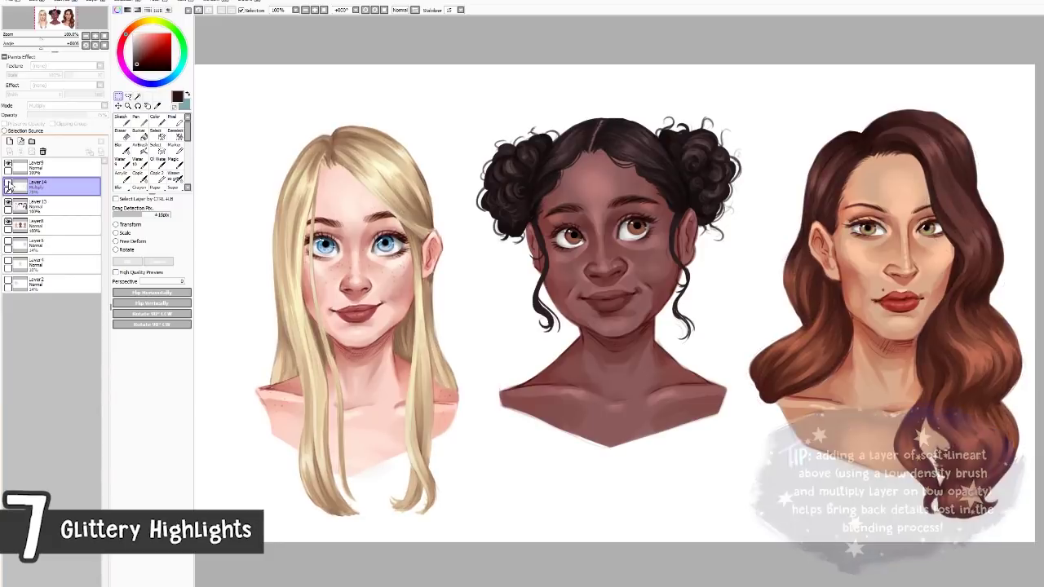
click(8, 186)
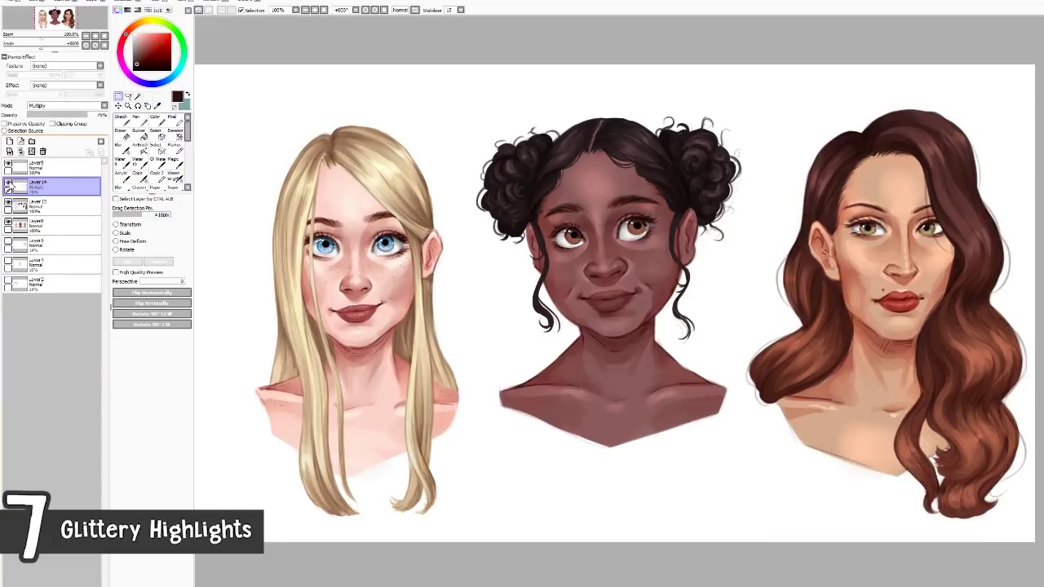
click(8, 186)
click(9, 186)
click(9, 186)
click(9, 186)
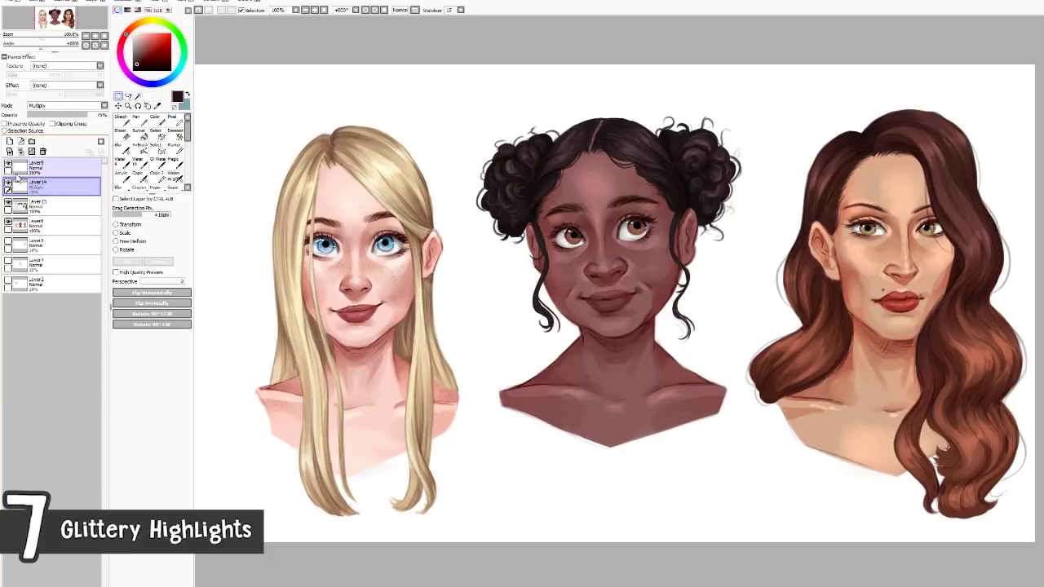
click(8, 186)
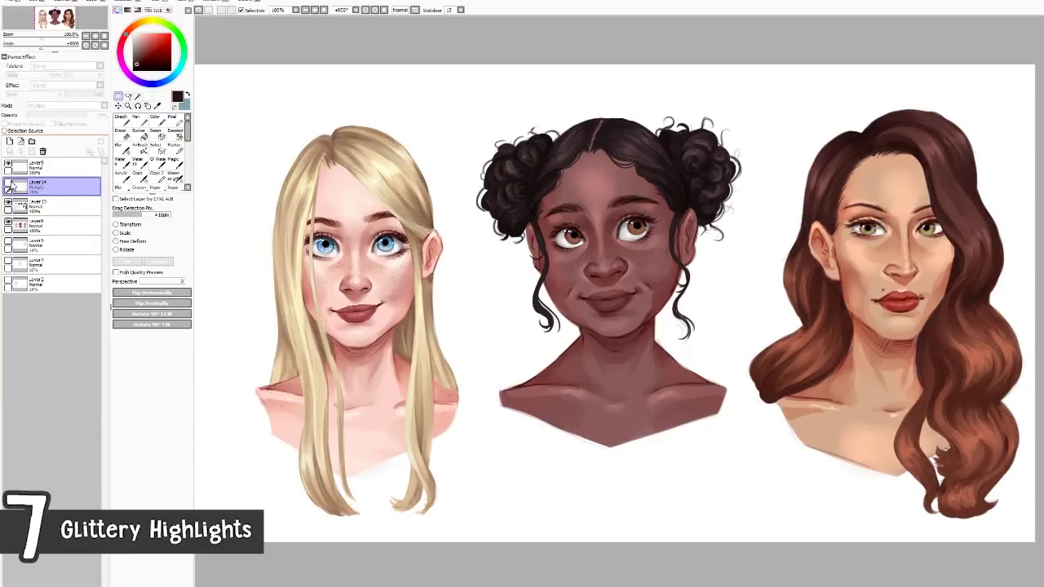
click(8, 186)
click(8, 186)
click(8, 186)
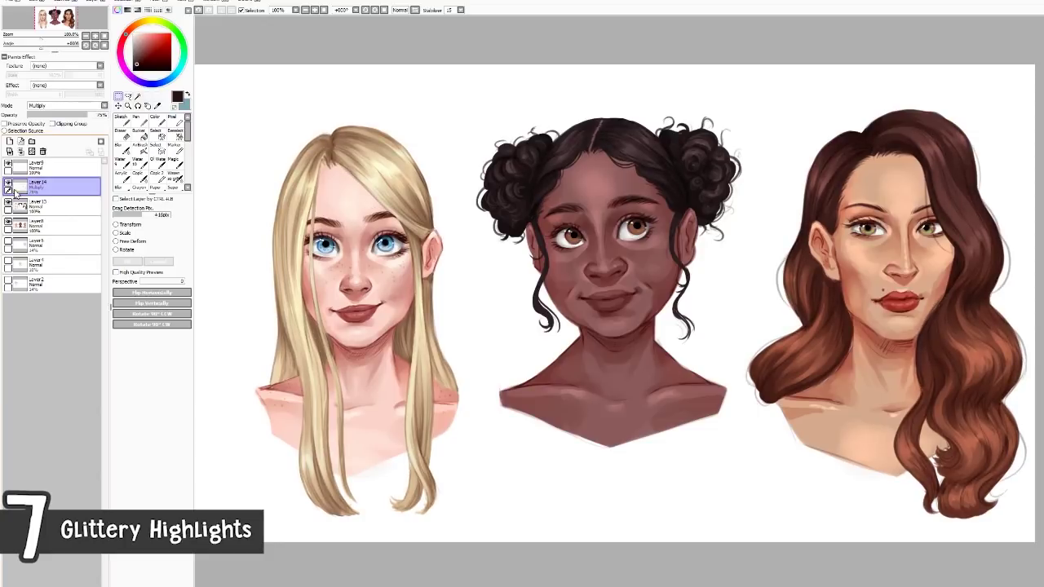
Add a new layer in Luminosity mode and set up the AirBrush at size 34 with Min Size 0%
click(9, 141)
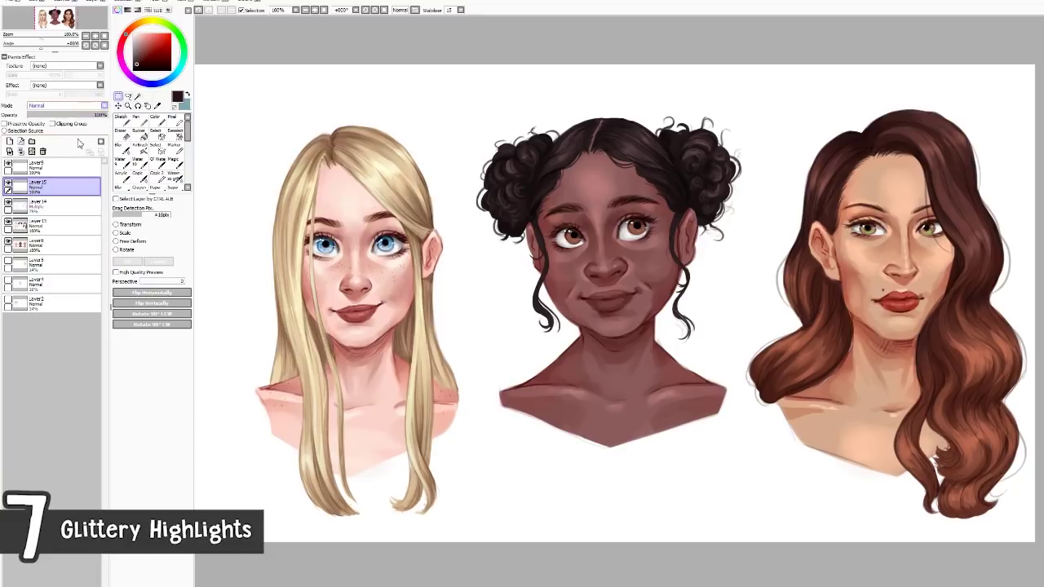
click(139, 148)
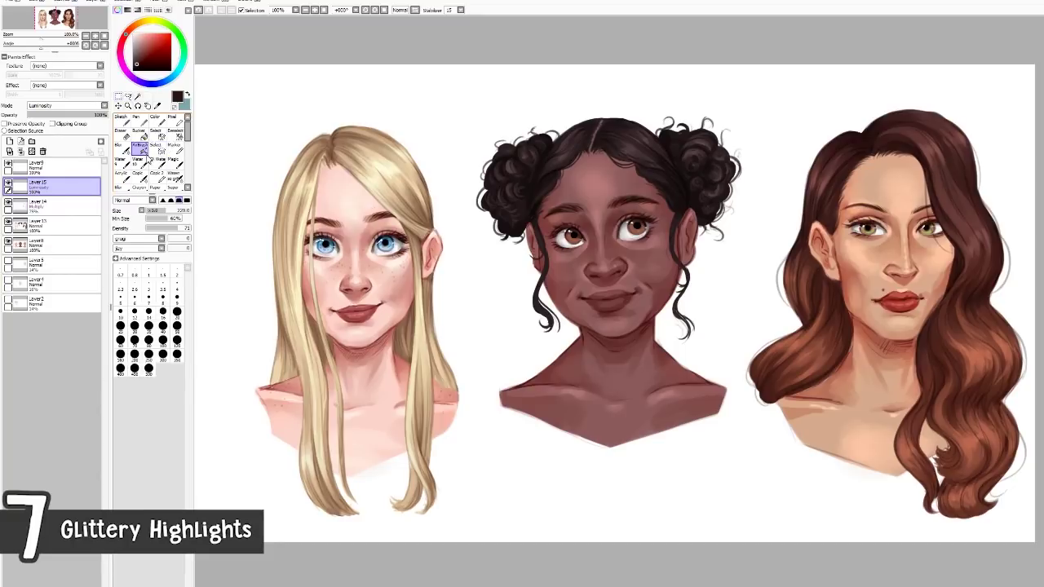
mouse_move(164, 211)
mouse_down()
mouse_move(147, 214)
mouse_move(171, 213)
mouse_move(156, 220)
mouse_up()
click(157, 227)
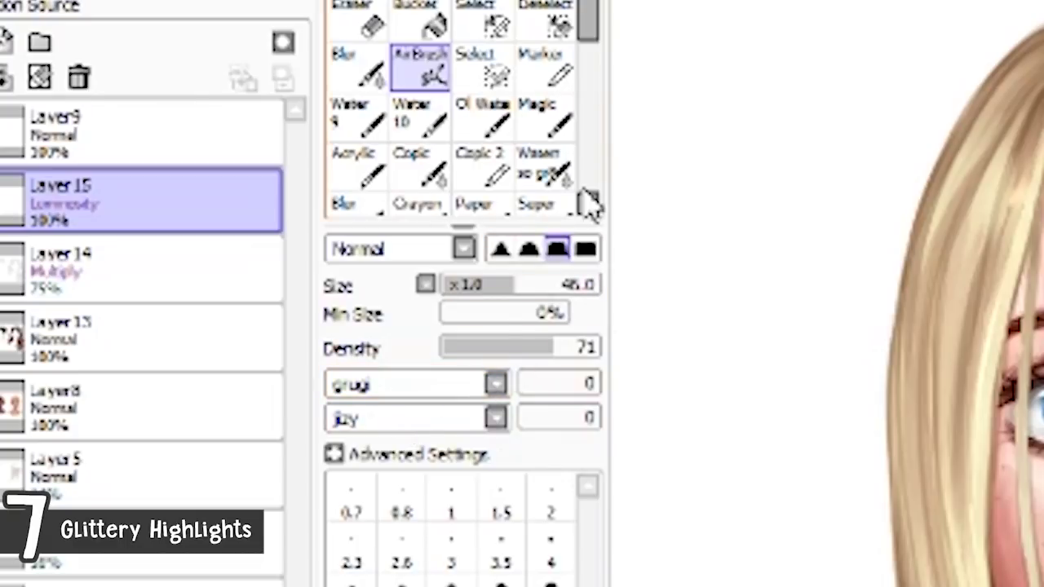
mouse_move(506, 284)
mouse_down()
mouse_move(481, 334)
mouse_move(499, 339)
mouse_up()
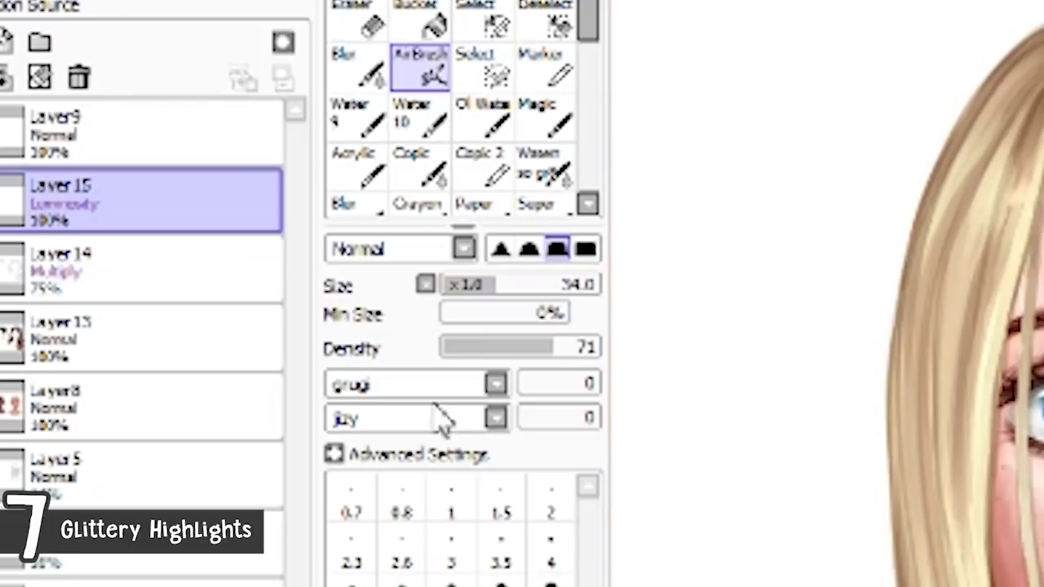
Set the AirBrush size multiplier to x0.1, sample a light blonde tone from the first portrait's hair and shift it to a more saturated yellow
click(427, 289)
click(456, 314)
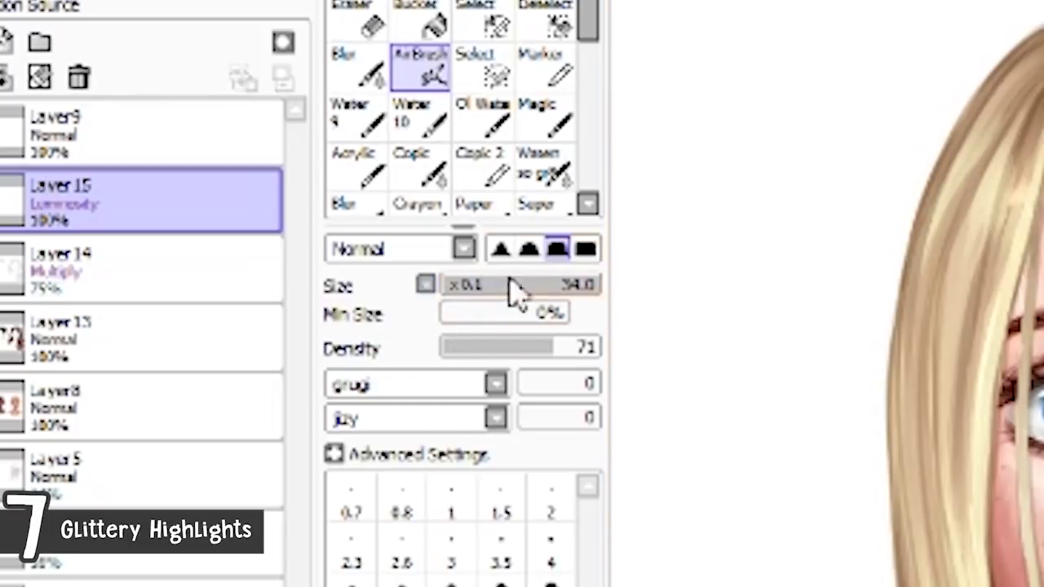
click(573, 285)
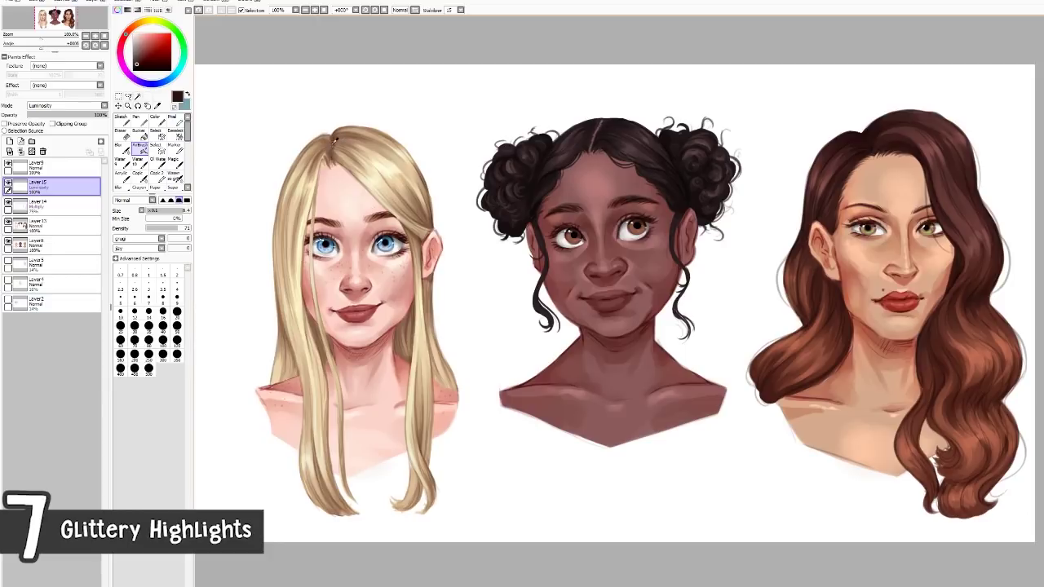
alt+click(391, 167)
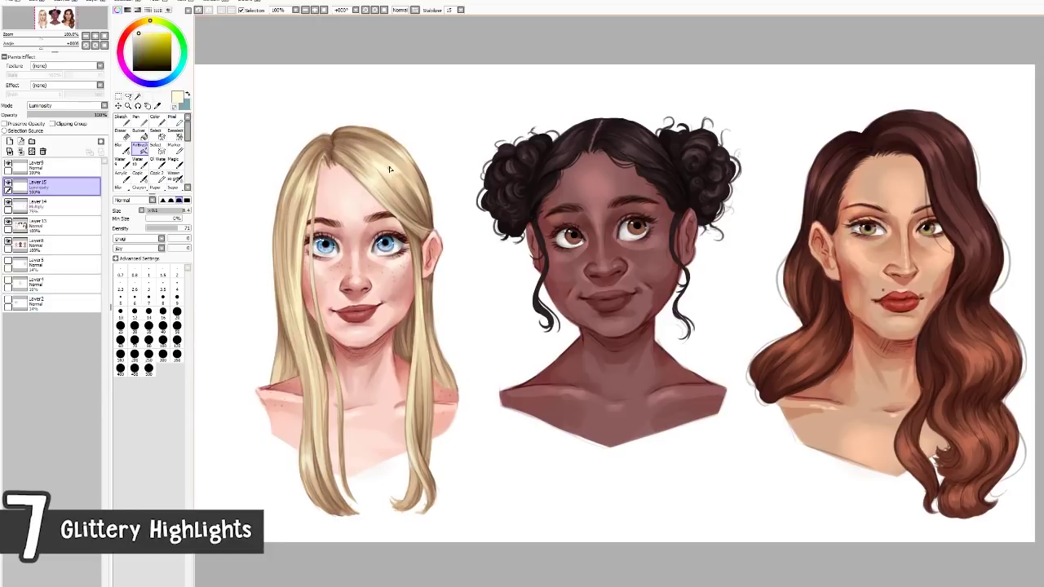
drag(152, 41, 152, 30)
drag(377, 130, 352, 207)
drag(404, 147, 367, 238)
drag(419, 166, 391, 258)
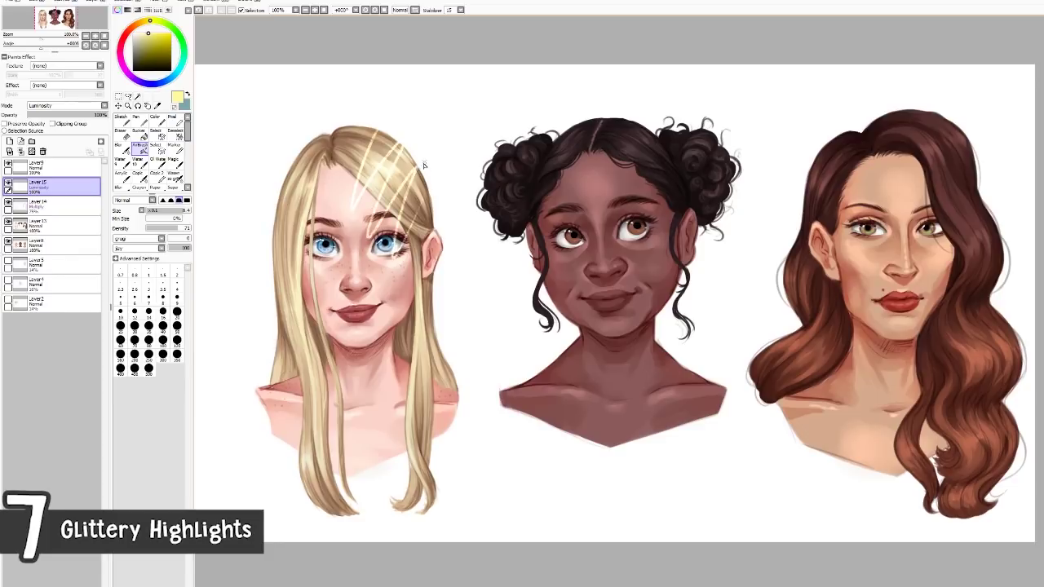
drag(414, 172, 371, 244)
drag(387, 143, 369, 213)
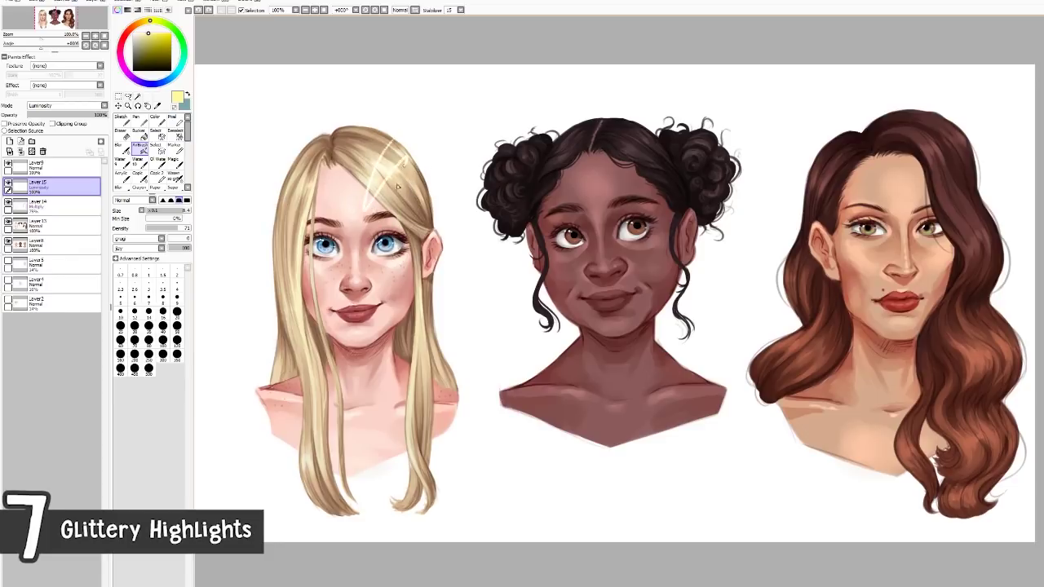
drag(412, 167, 392, 216)
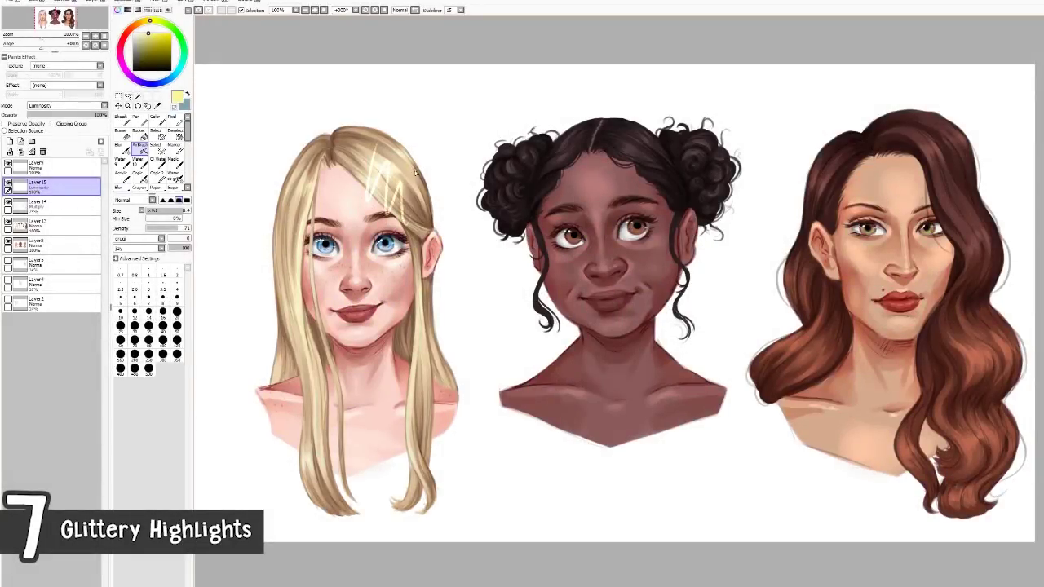
key(ctrl+z)
mouse_move(397, 144)
mouse_down()
mouse_move(403, 208)
mouse_move(430, 221)
mouse_up()
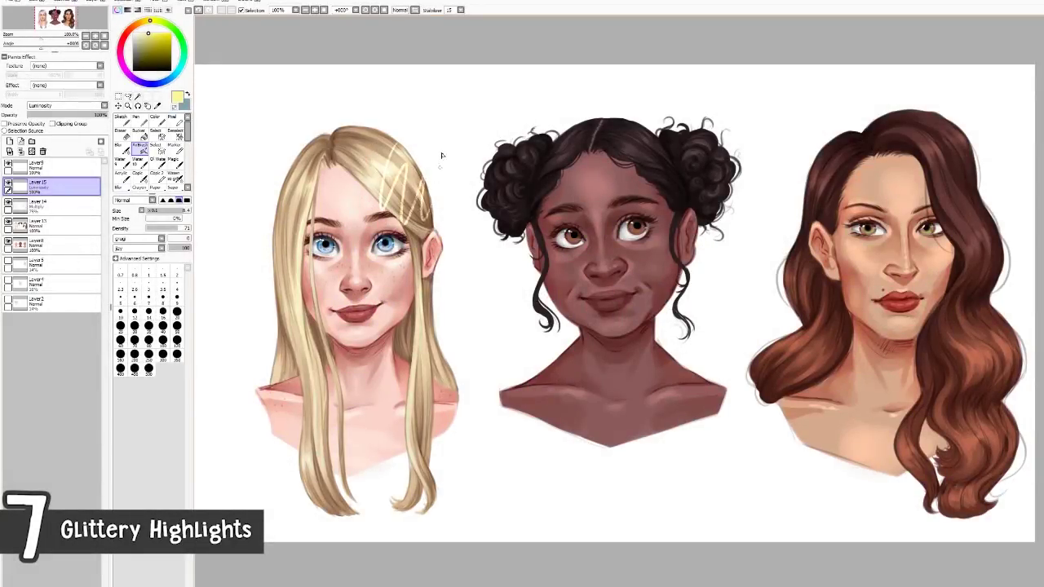
key(ctrl+z)
mouse_move(394, 165)
mouse_down()
mouse_move(385, 193)
mouse_move(411, 219)
mouse_move(426, 159)
mouse_move(424, 177)
mouse_move(387, 208)
mouse_move(414, 216)
mouse_up()
key(ctrl+z)
key(ctrl+z)
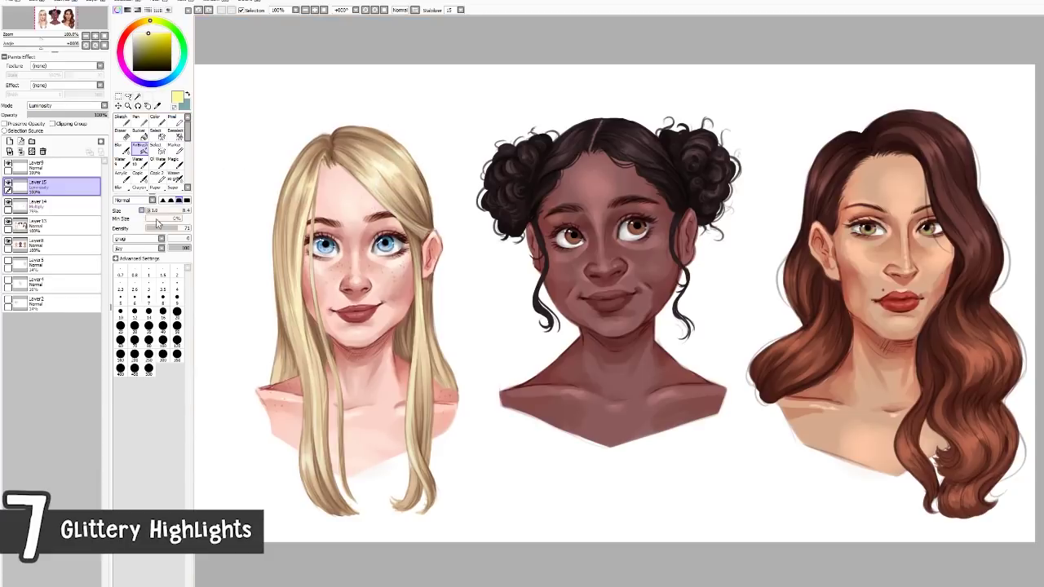
Adjust the AirBrush to size 6.8 and density 50, testing the highlight stroke on the first portrait's crown
click(158, 211)
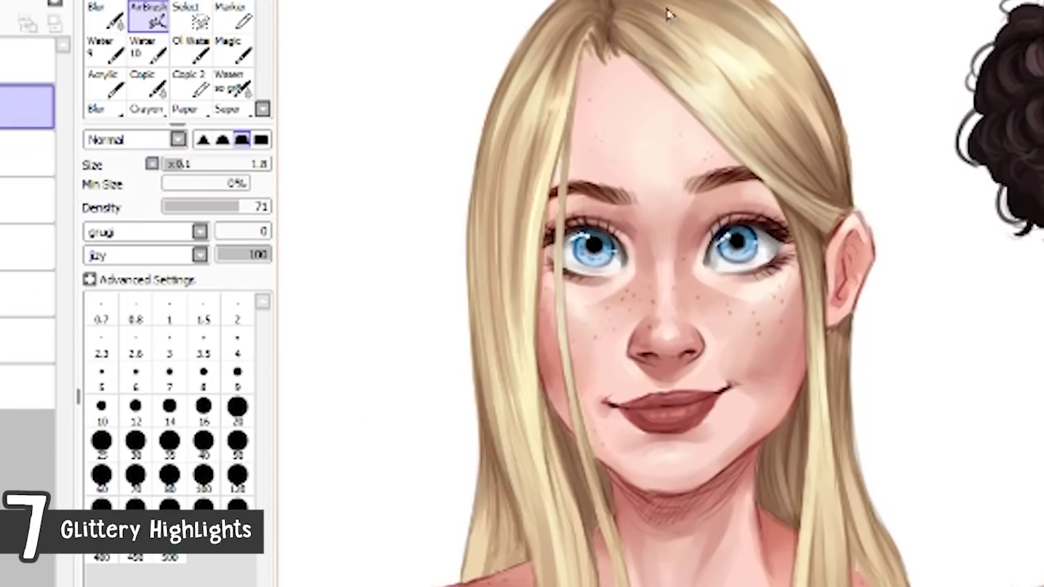
click(213, 164)
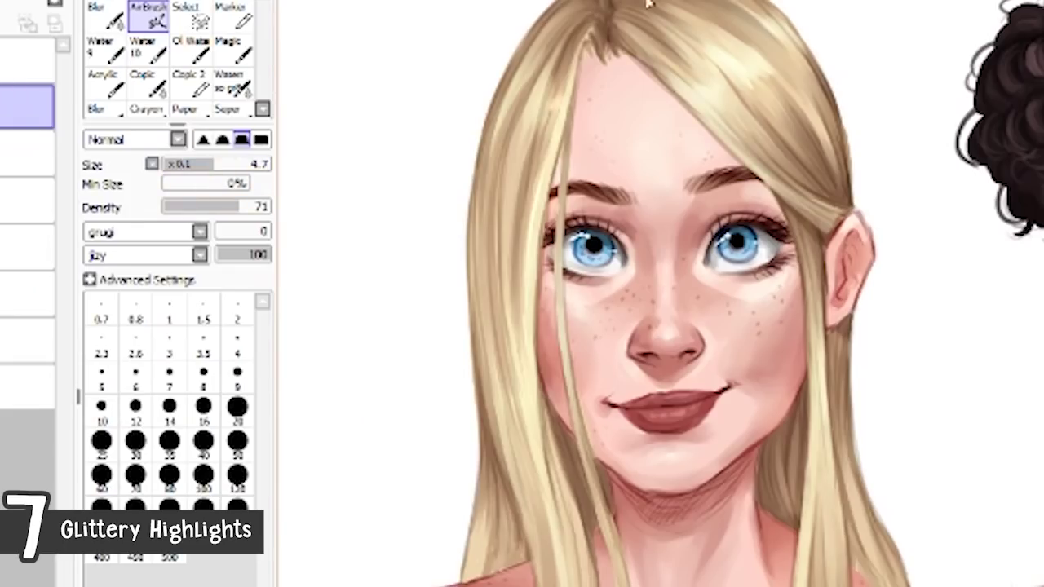
mouse_move(687, 26)
mouse_down()
mouse_move(718, 15)
mouse_move(771, 31)
mouse_up()
key(ctrl+z)
click(236, 164)
key(ctrl+z)
click(216, 208)
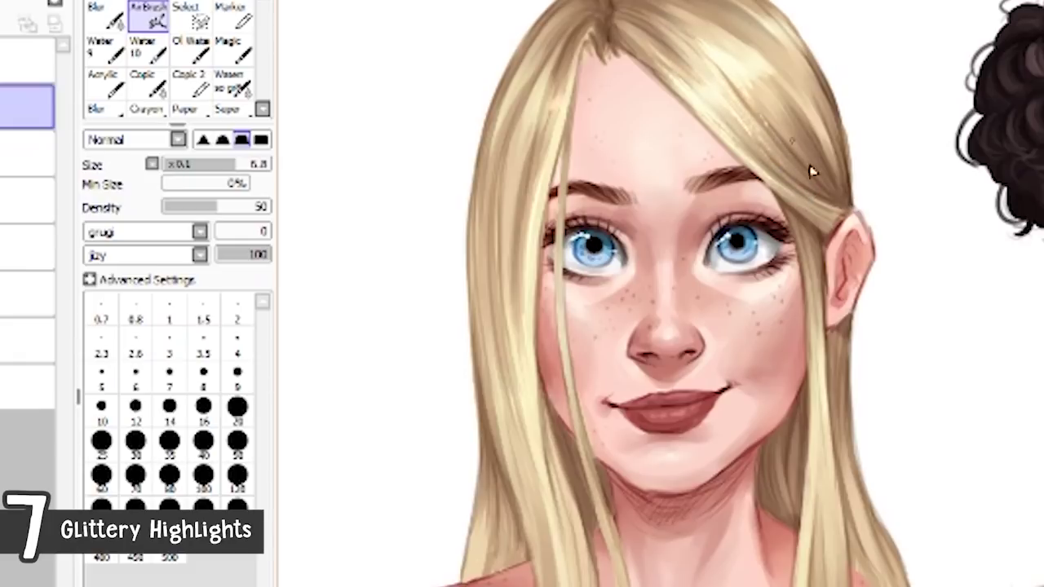
Raise the brush size to 8.4 and paint glittery highlights along the first portrait's crown, thin front strand and long locks
click(252, 165)
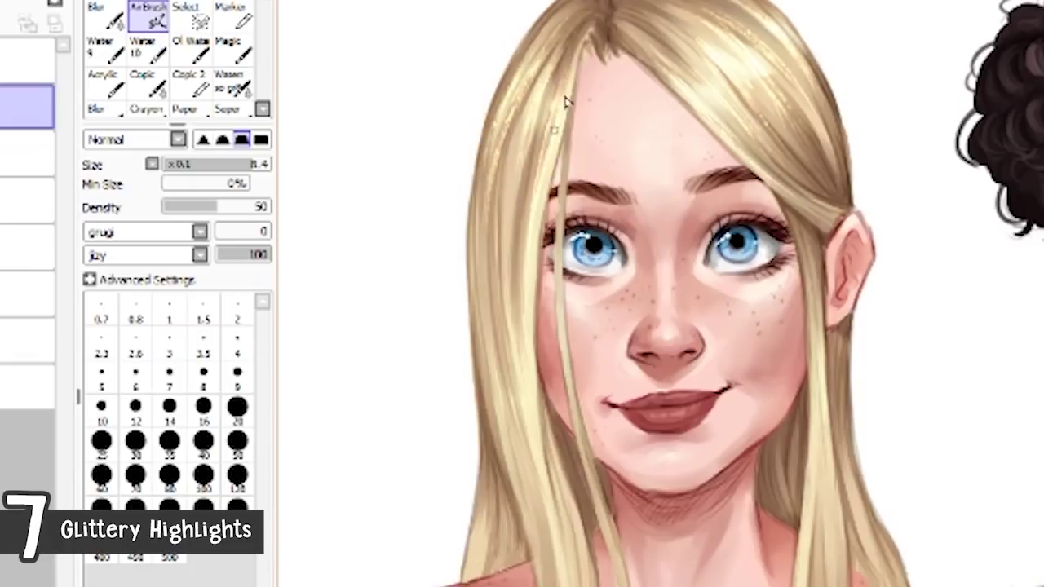
mouse_move(571, 67)
mouse_down()
mouse_move(564, 301)
mouse_move(611, 496)
mouse_up()
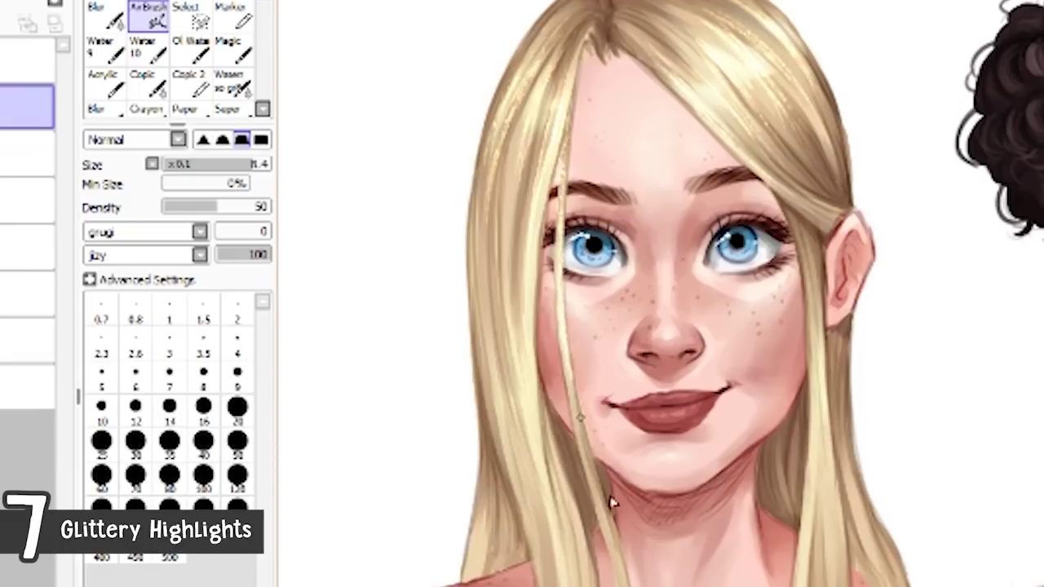
drag(580, 417, 589, 446)
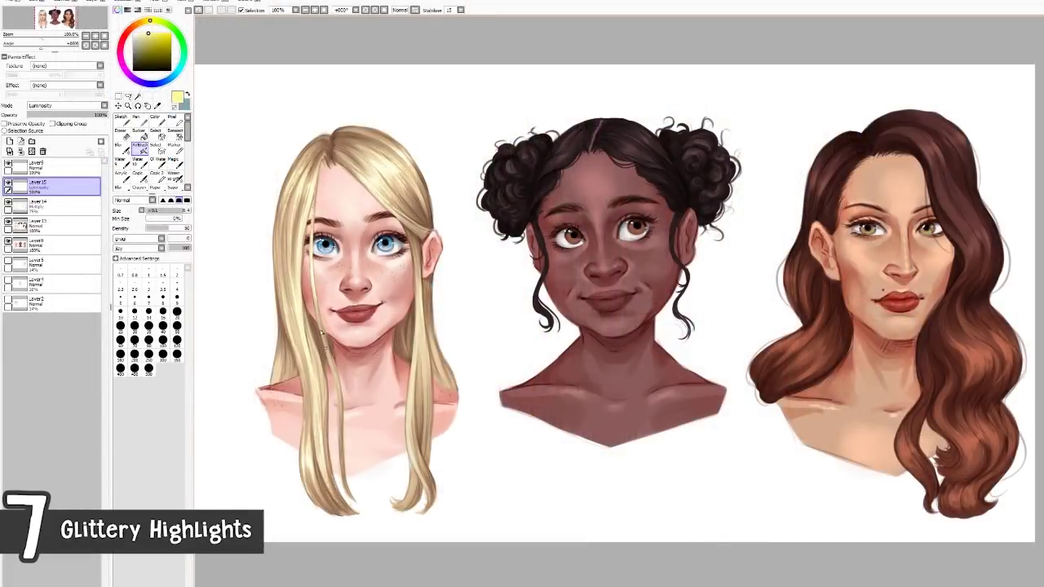
mouse_move(315, 307)
mouse_down()
mouse_move(342, 393)
mouse_move(347, 458)
mouse_up()
mouse_move(411, 424)
mouse_down()
mouse_move(416, 468)
mouse_move(410, 390)
mouse_move(422, 463)
mouse_move(413, 439)
mouse_up()
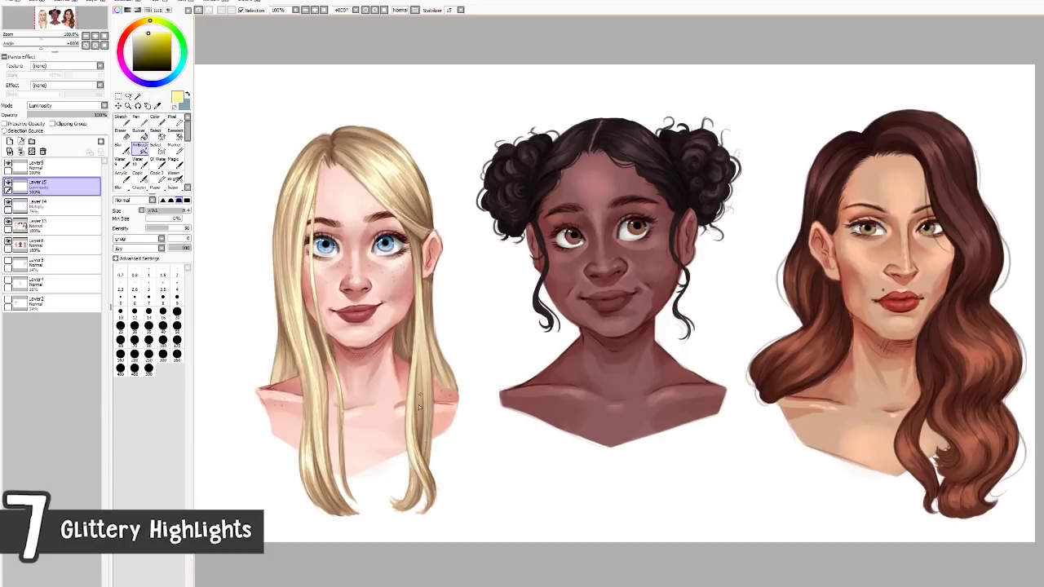
drag(420, 395, 424, 445)
drag(423, 352, 430, 449)
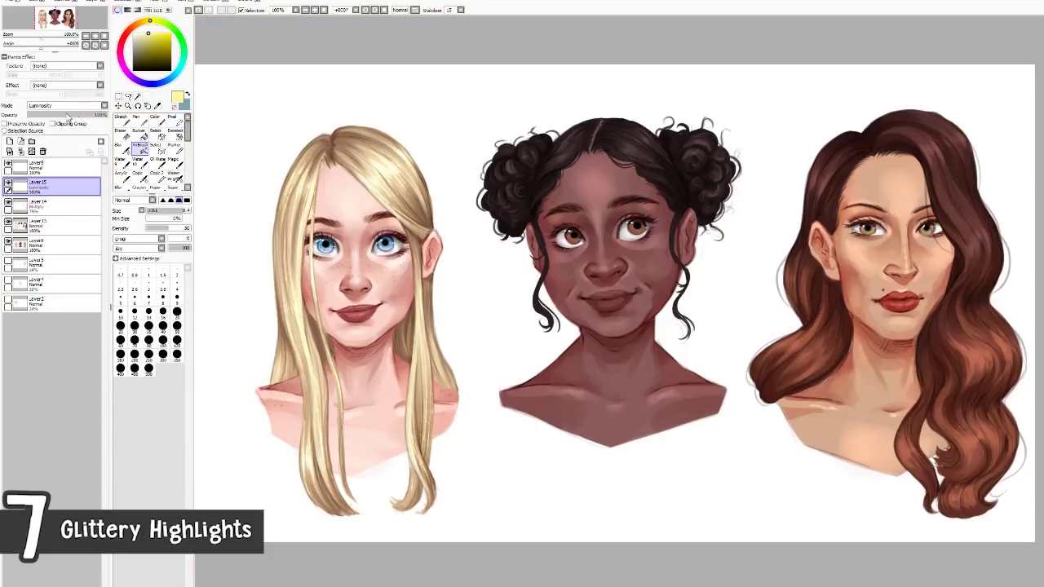
Compare the first portrait's blonde hair with the Luminosity highlight layer hidden and shown
click(8, 184)
click(8, 185)
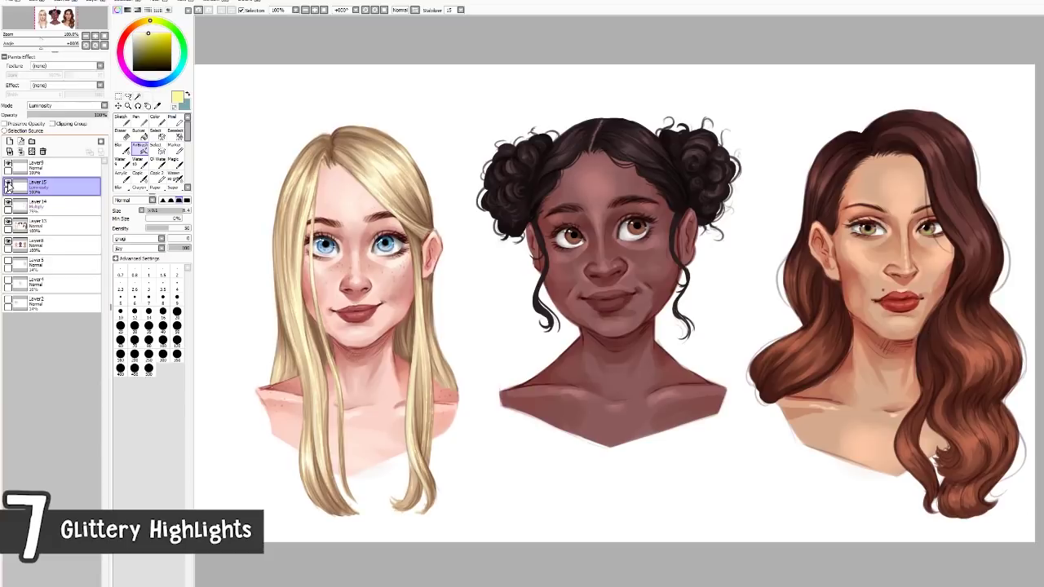
click(8, 186)
click(8, 186)
click(8, 186)
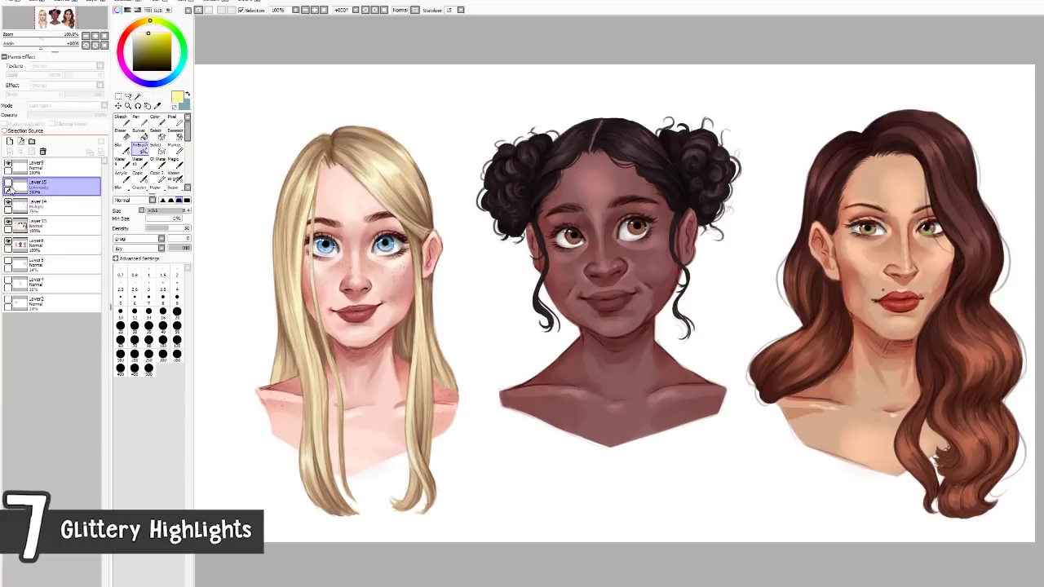
click(8, 186)
click(8, 186)
click(8, 186)
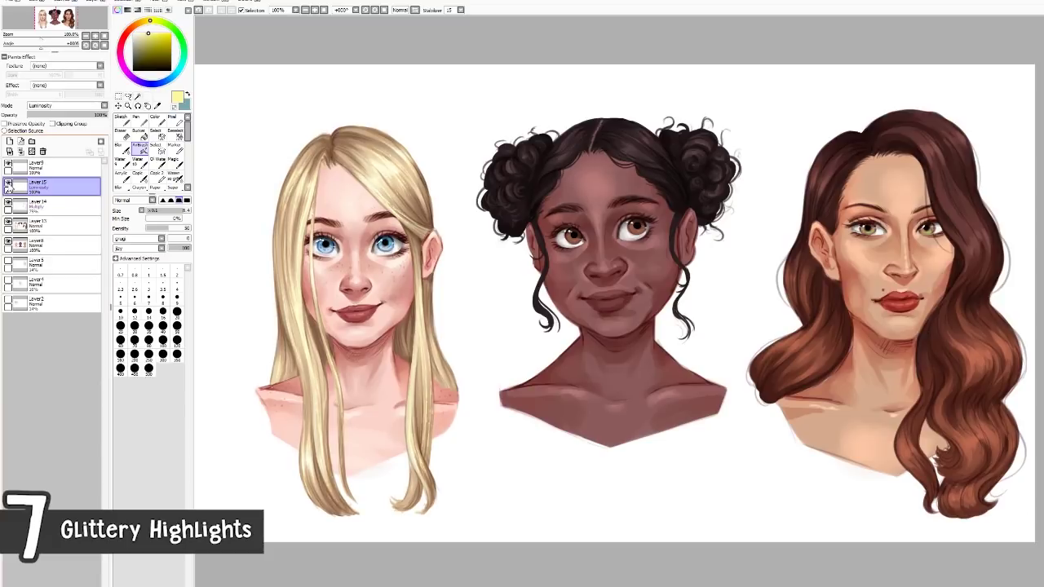
click(8, 186)
click(8, 186)
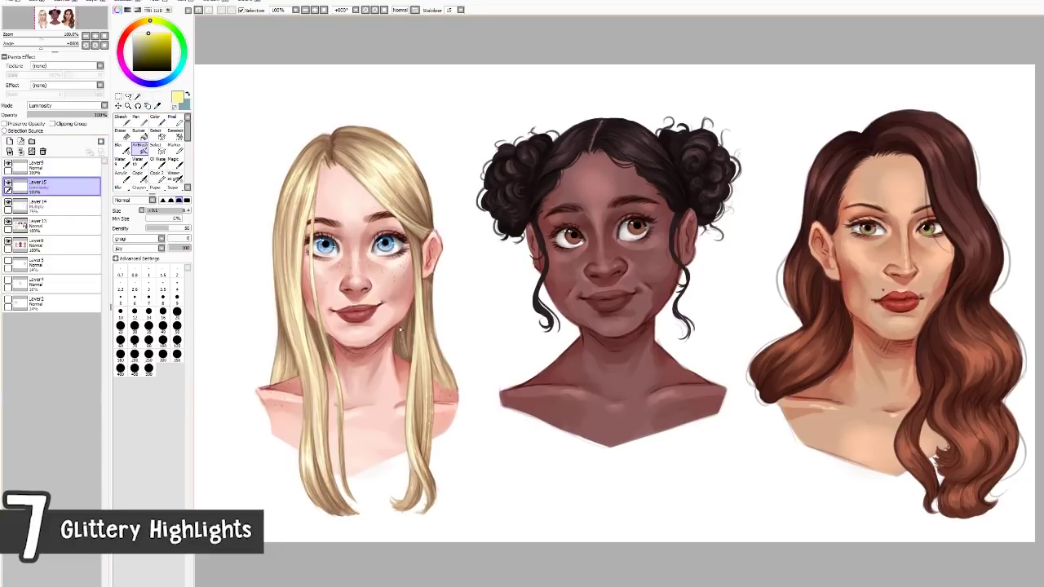
Add more highlights to the first portrait's left locks and paint fine glittery strands over the second and third portraits' hair
mouse_move(289, 196)
mouse_down()
mouse_move(304, 364)
mouse_move(289, 261)
mouse_up()
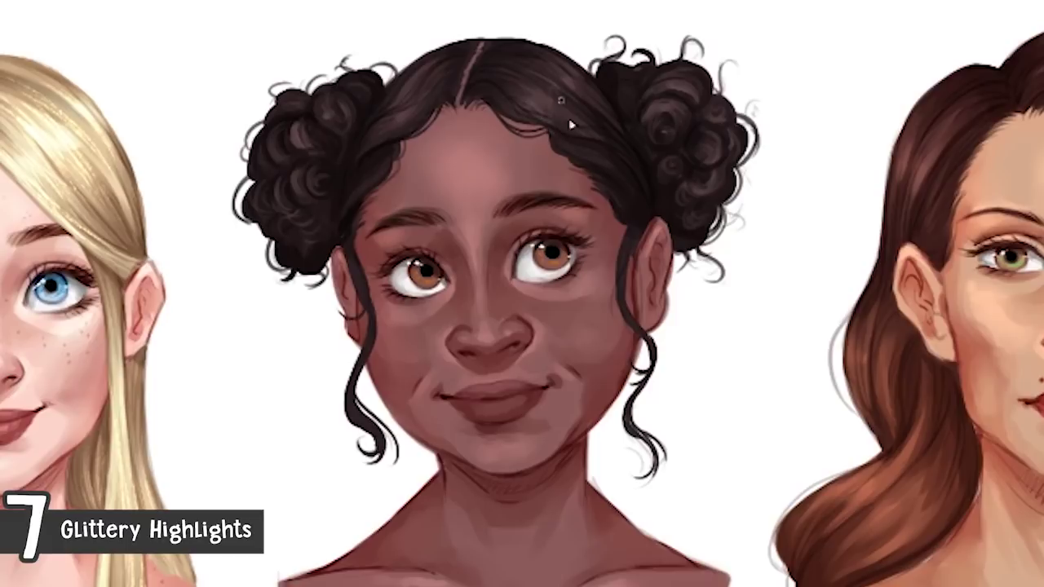
click(600, 126)
key(ctrl+z)
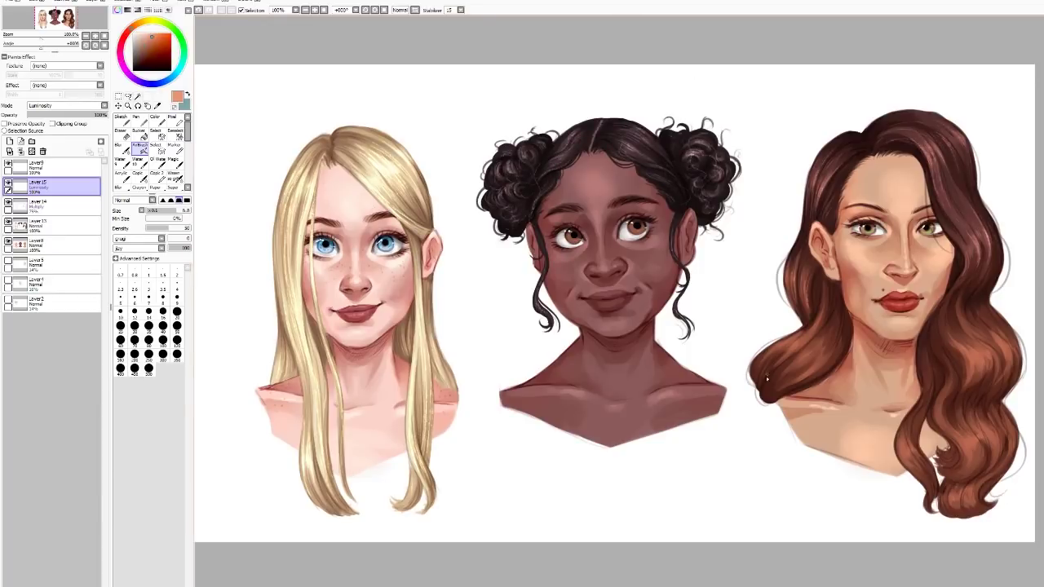
key(h)
click(415, 9)
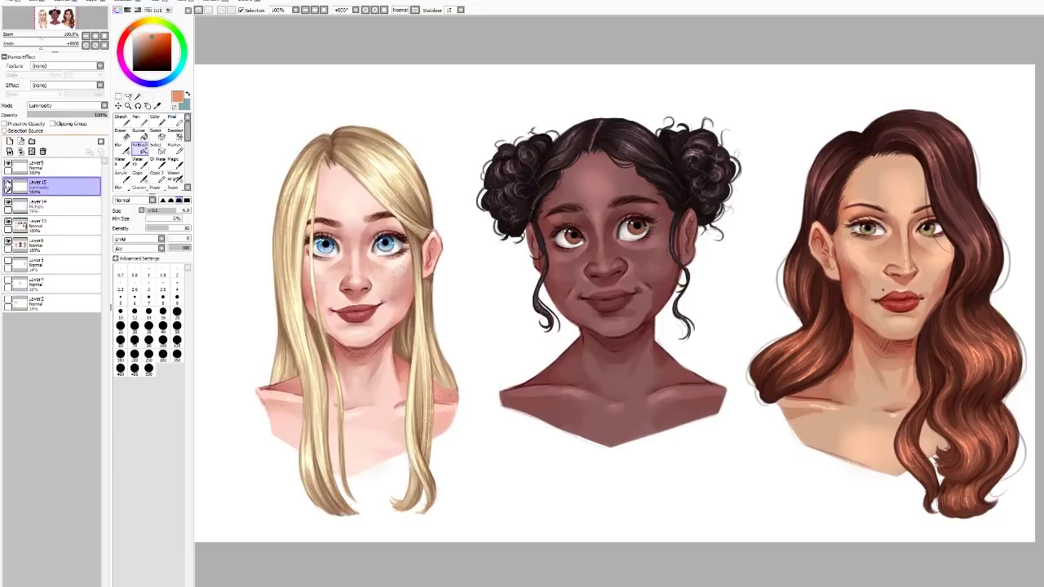
Compare all three hairstyles with the finished Luminosity highlight layer hidden and shown
click(7, 185)
click(8, 186)
click(7, 186)
click(8, 185)
click(8, 185)
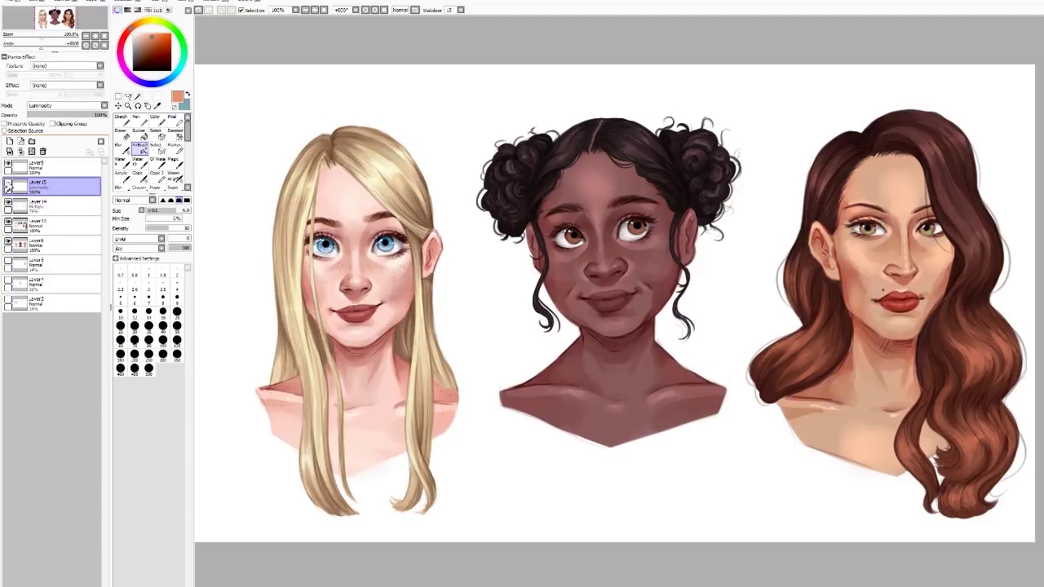
click(7, 185)
click(8, 185)
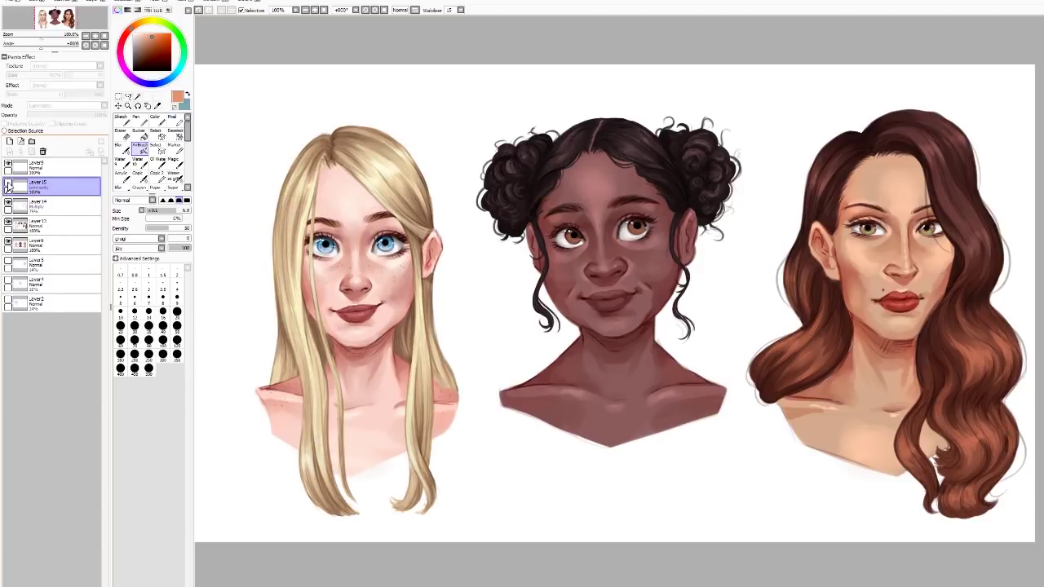
click(7, 186)
click(7, 185)
click(8, 185)
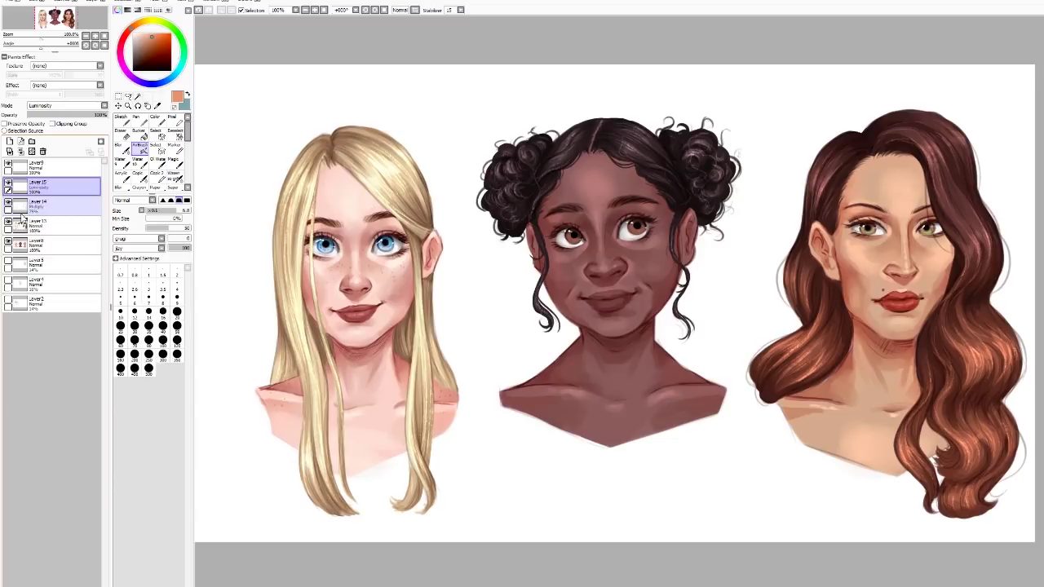
Examine what the Multiply lineart and Luminosity highlight layers each contribute by hiding them, then show both again
click(82, 205)
click(8, 186)
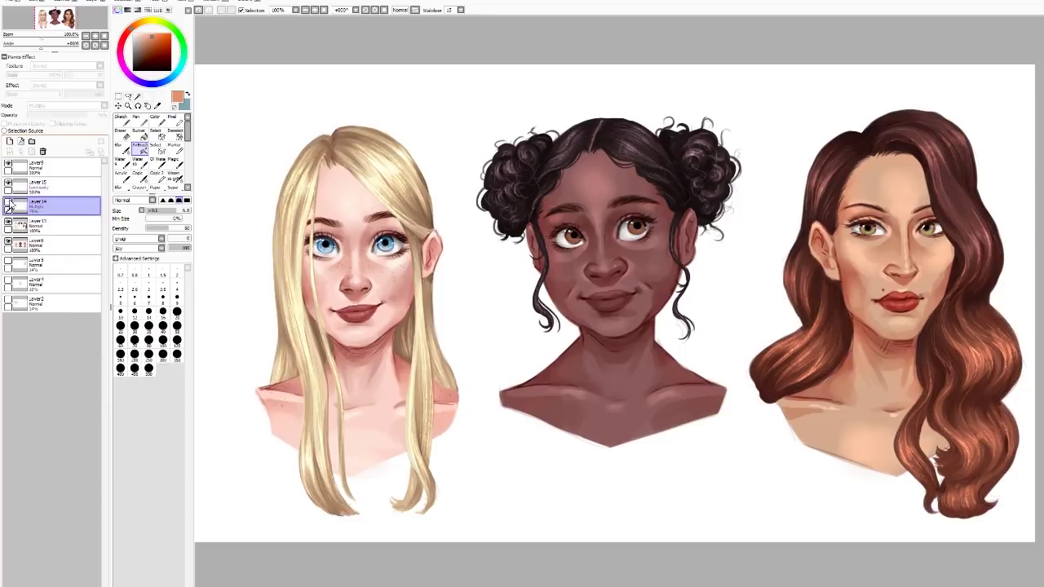
click(8, 186)
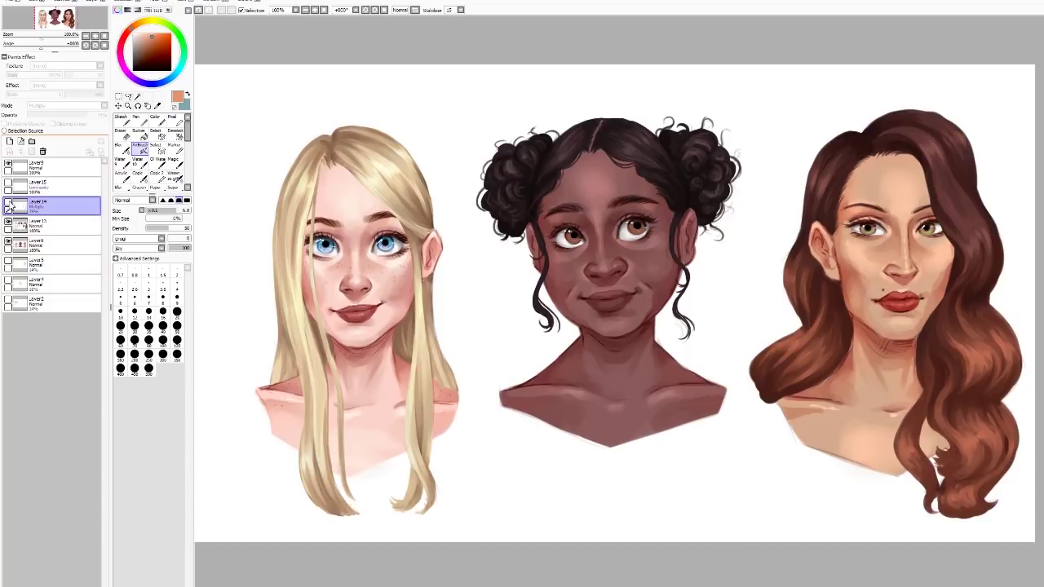
click(9, 204)
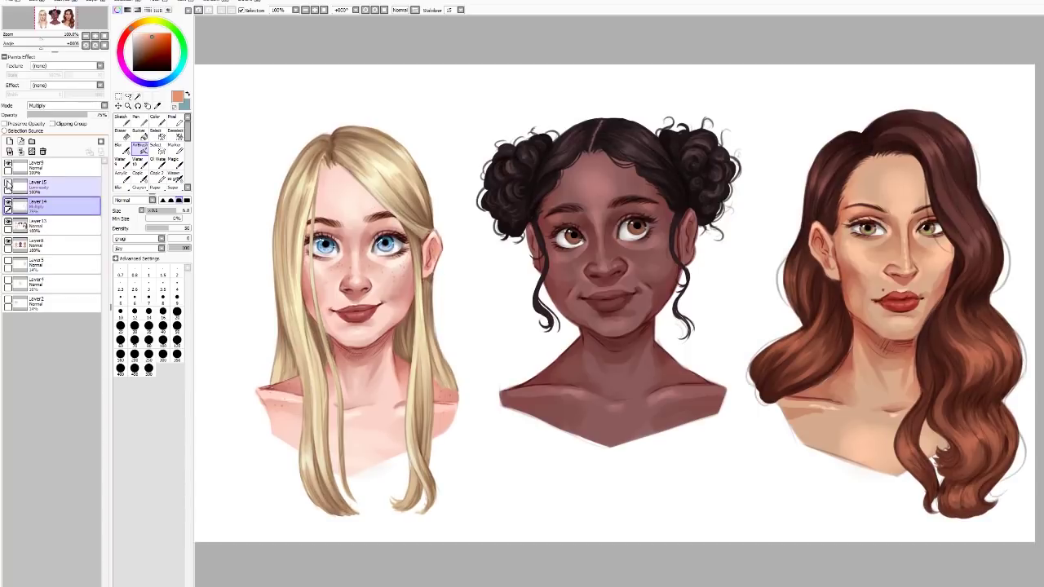
click(8, 204)
click(8, 204)
click(9, 204)
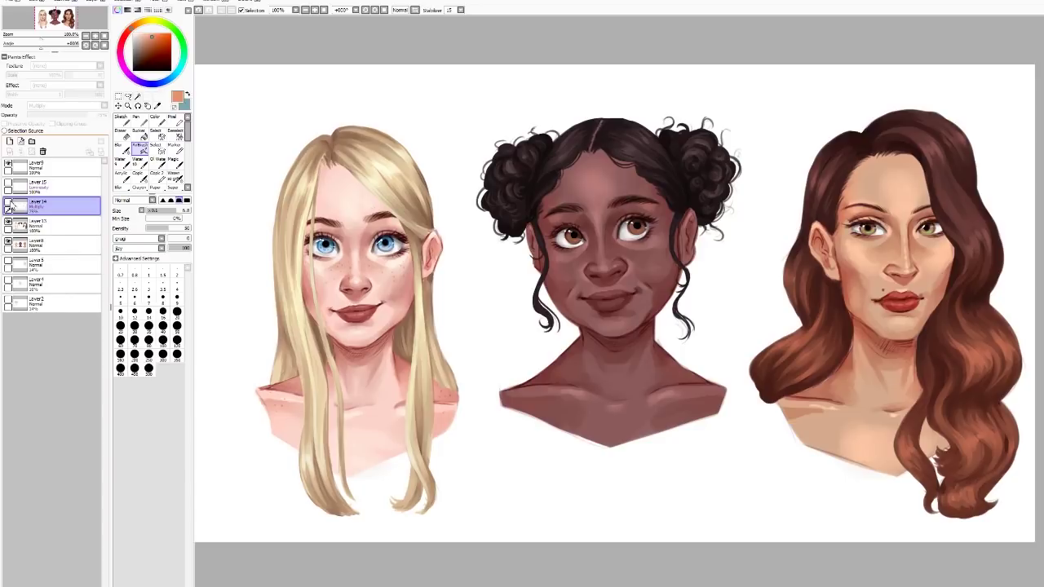
click(9, 202)
click(9, 183)
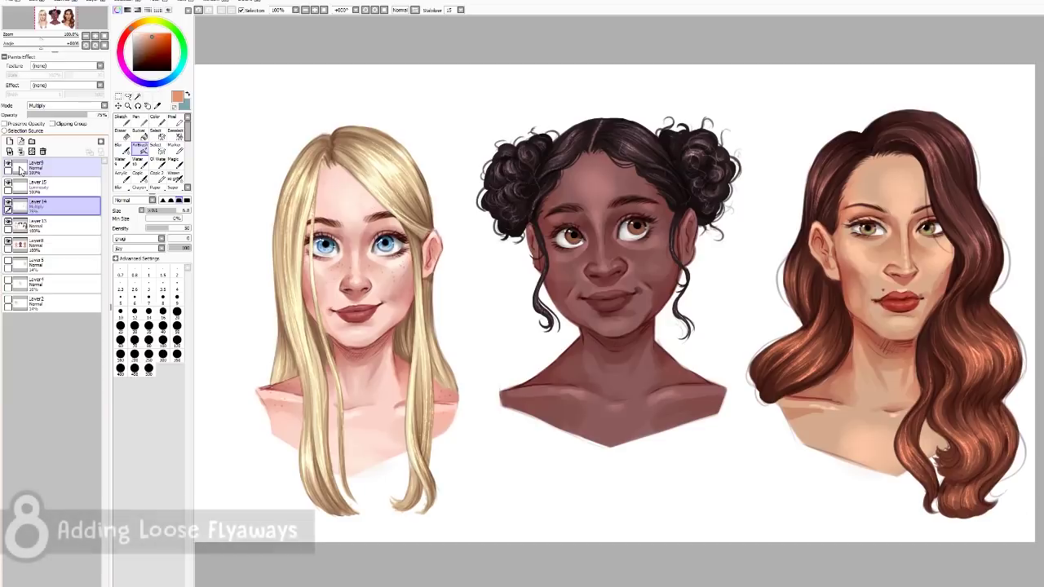
Add a new layer directly above the face layer, set up a small, low-density Acrylic brush and sample a blonde tone from the first portrait
click(41, 244)
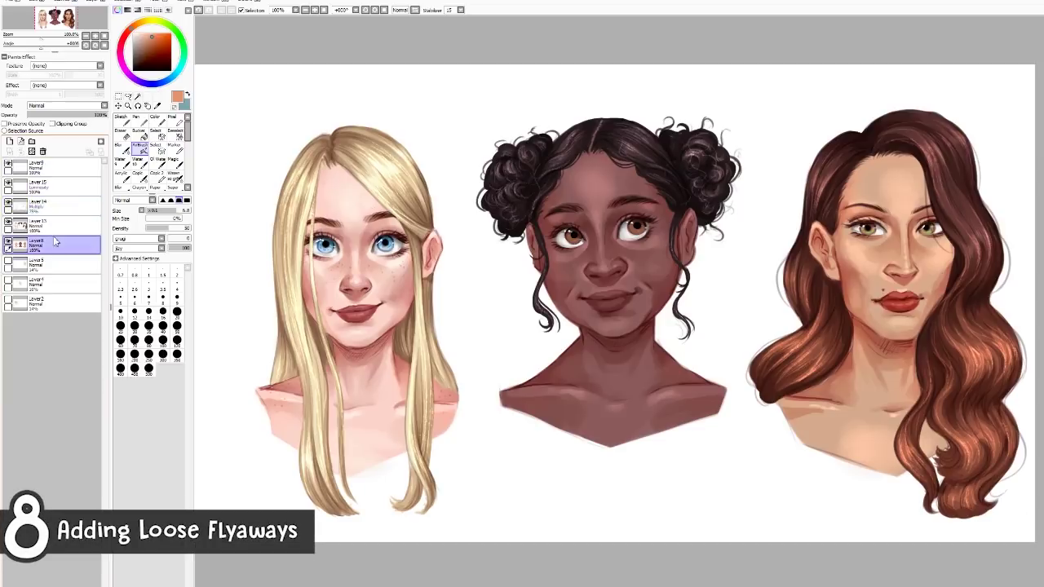
click(9, 141)
click(124, 177)
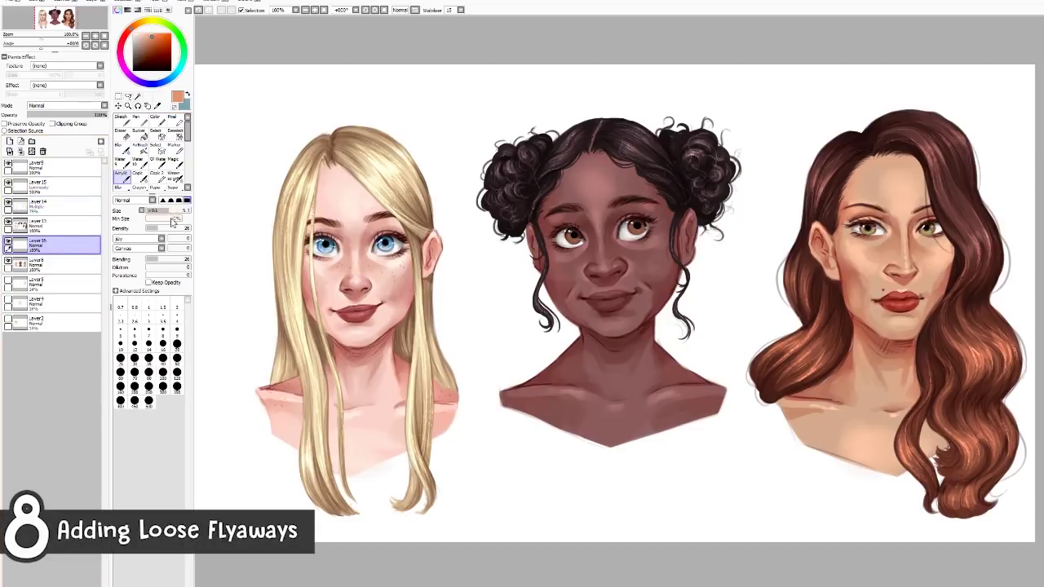
drag(172, 228, 163, 229)
click(166, 210)
alt+click(314, 170)
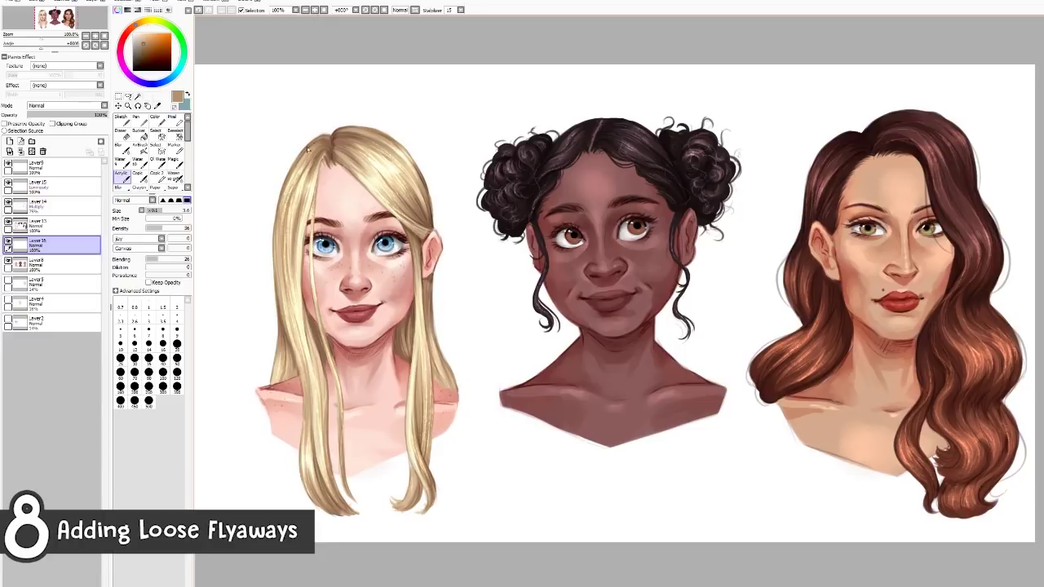
Test a flyaway stroke beside the blonde hair, undo it, and set the Acrylic brush to density 27 and blending 0
drag(289, 161, 259, 269)
key(ctrl+z)
drag(159, 259, 144, 263)
click(159, 229)
Draw thin flyaway strands along the left outer edge of the first portrait's hair, undoing unsuitable strokes
mouse_move(305, 149)
mouse_down()
mouse_move(271, 232)
mouse_move(272, 263)
mouse_up()
key(ctrl+z)
key(ctrl+z)
drag(277, 352, 267, 371)
key(ctrl+z)
Draw loose flyaway strands around the first portrait's crown and down the right side of the hair, undoing unsuitable strokes
drag(351, 129, 433, 162)
key(ctrl+z)
mouse_move(351, 128)
mouse_down()
mouse_move(418, 151)
mouse_move(427, 184)
mouse_up()
key(ctrl+z)
drag(431, 287, 456, 412)
drag(316, 281, 316, 351)
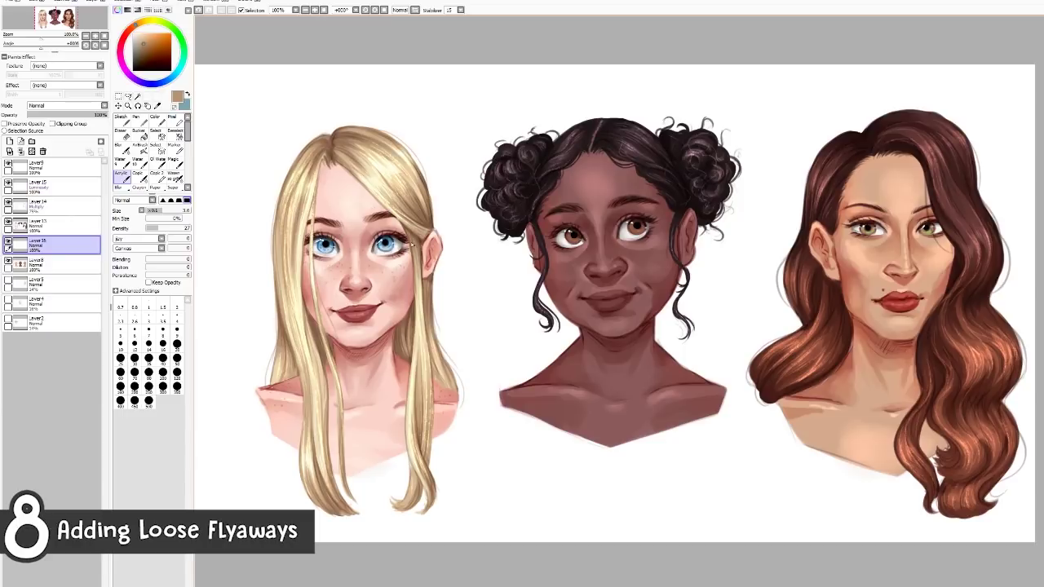
key(ctrl+z)
drag(411, 259, 398, 403)
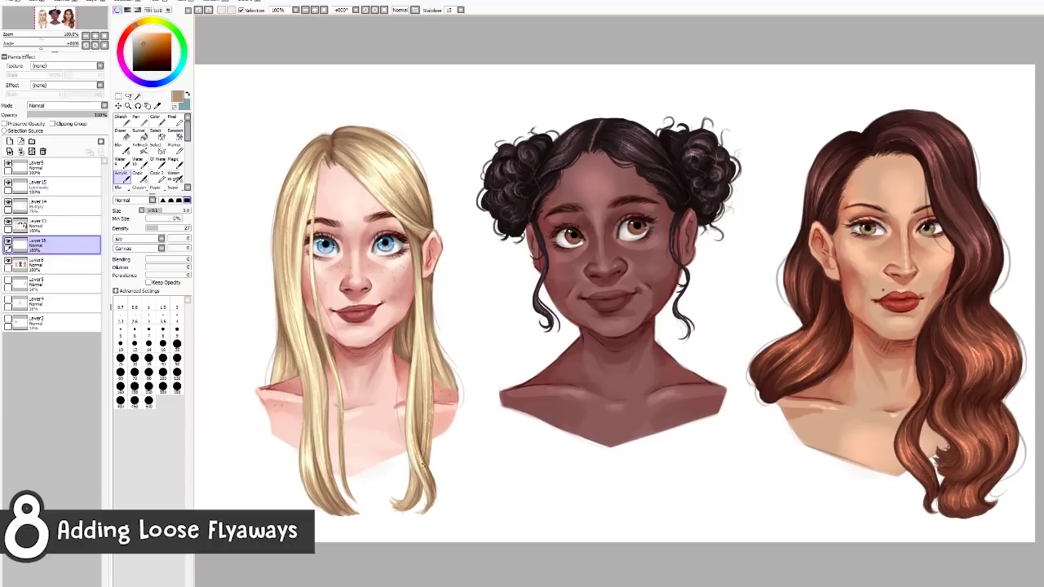